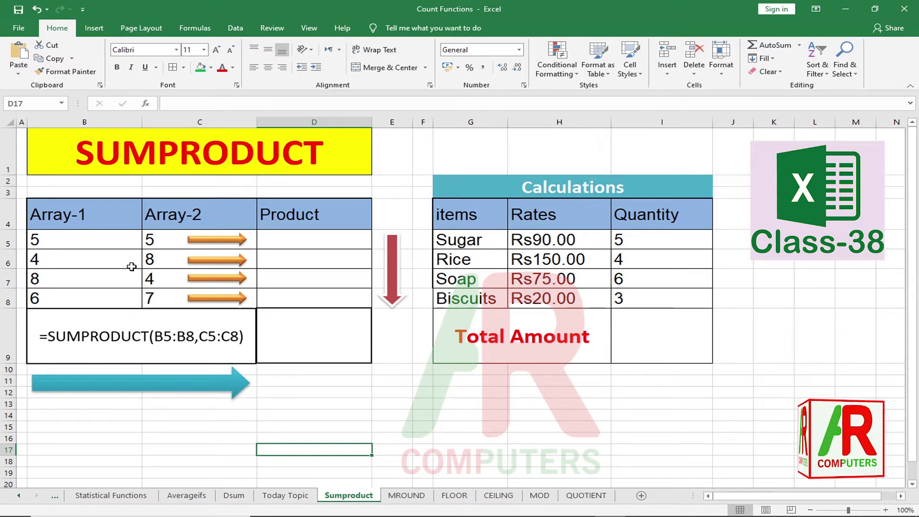
Step: Examine the Array-1 and Array-2 columns, the Product cells beside them, and the total cell D9
{"action": "left_click", "coordinate": [82, 235]}
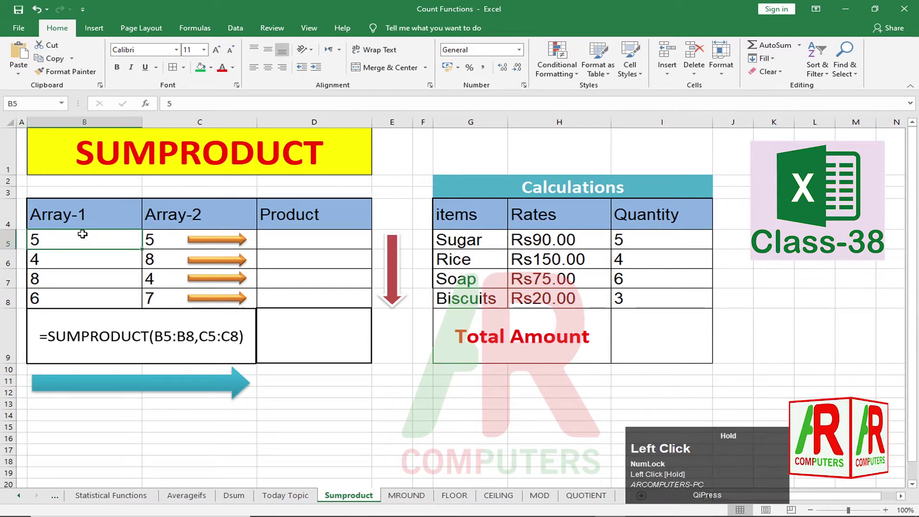
{"action": "left_click", "coordinate": [88, 259]}
{"action": "left_click_drag", "start_coordinate": [108, 208], "coordinate": [101, 298]}
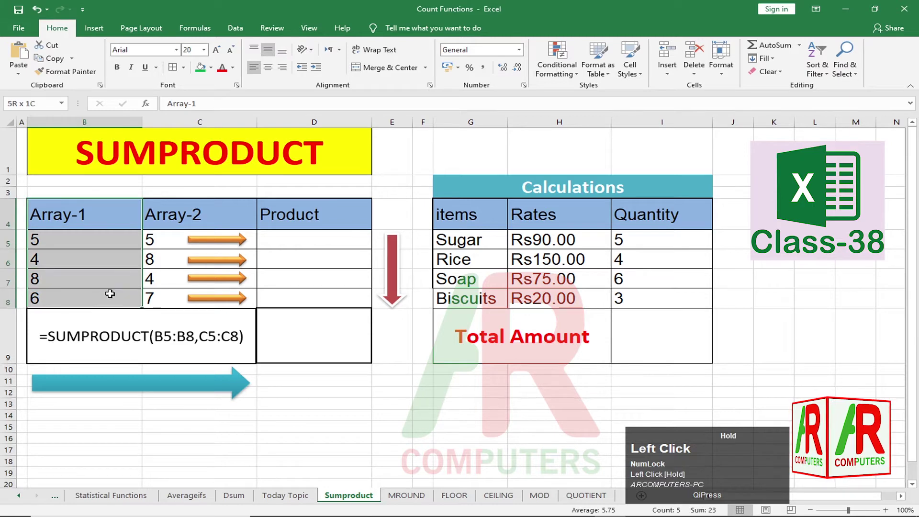
{"action": "left_click_drag", "start_coordinate": [167, 224], "coordinate": [168, 293]}
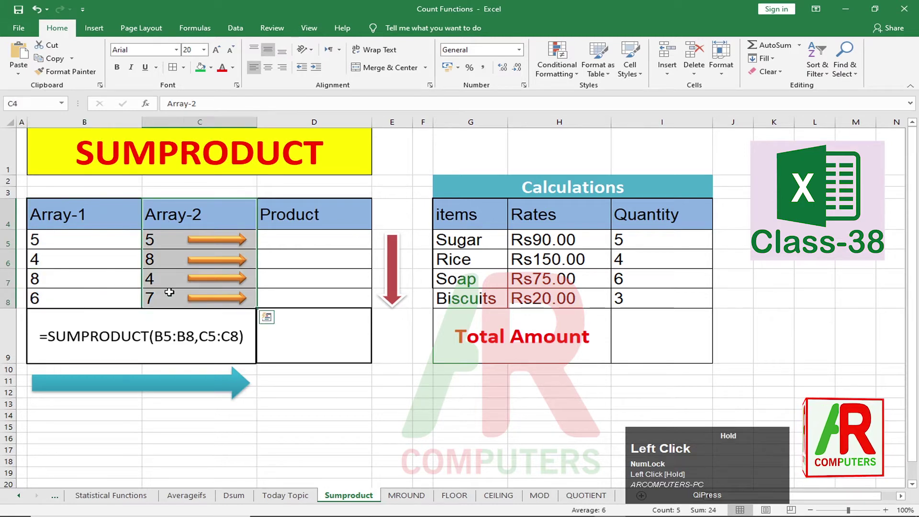
{"action": "left_click", "coordinate": [104, 295]}
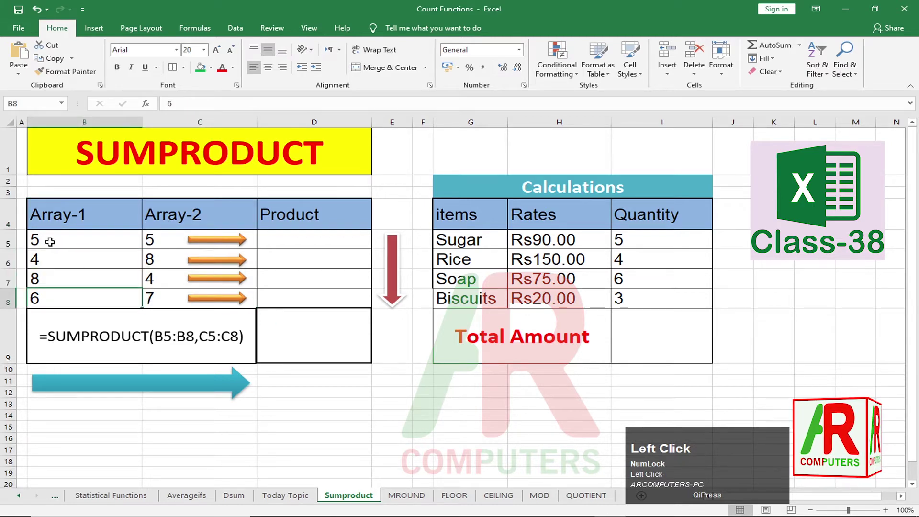
{"action": "left_click_drag", "start_coordinate": [80, 238], "coordinate": [168, 240]}
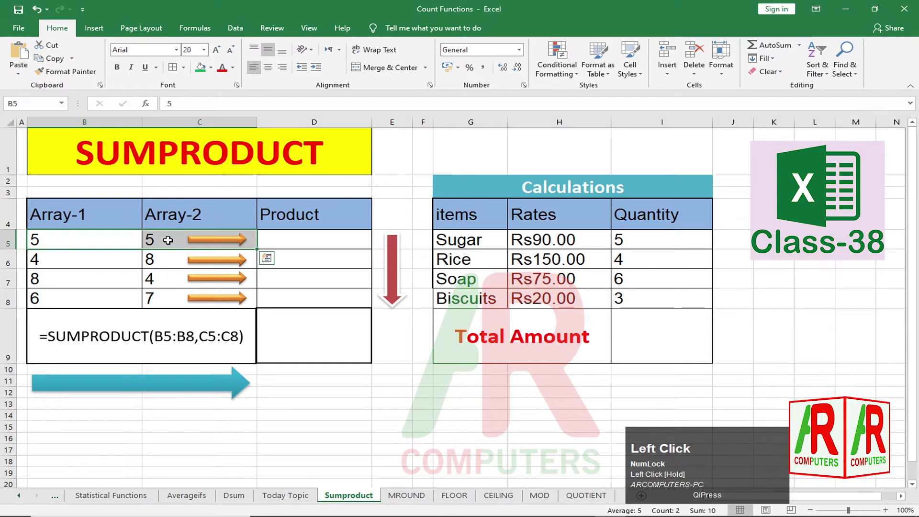
{"action": "left_click", "coordinate": [309, 247]}
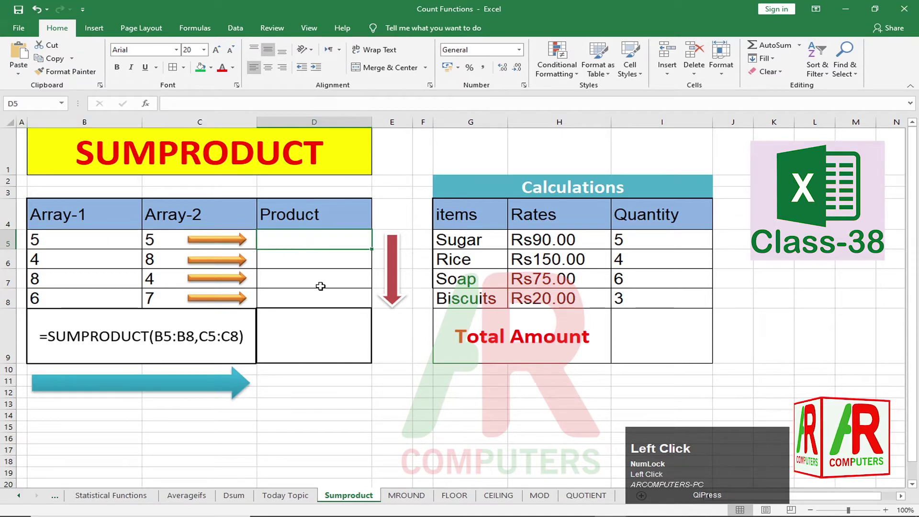
{"action": "left_click_drag", "start_coordinate": [335, 235], "coordinate": [342, 293]}
{"action": "left_click", "coordinate": [342, 294]}
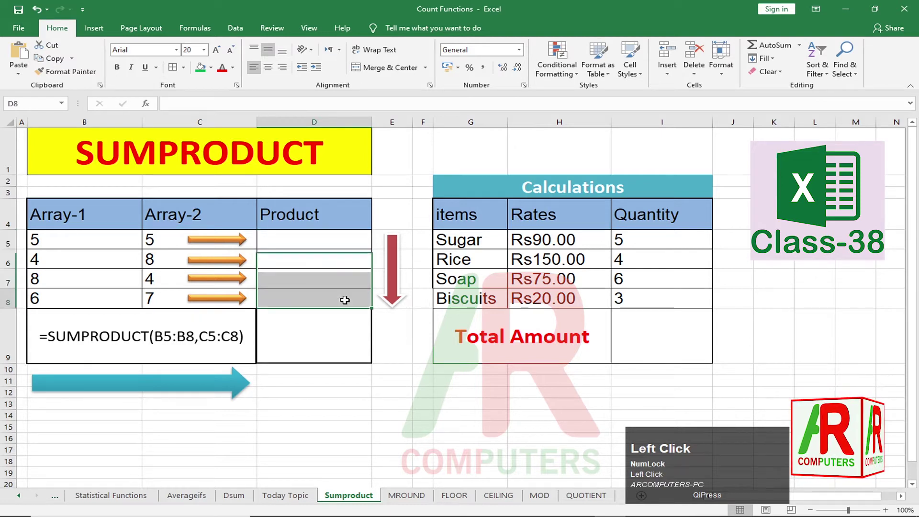
{"action": "left_click", "coordinate": [335, 321]}
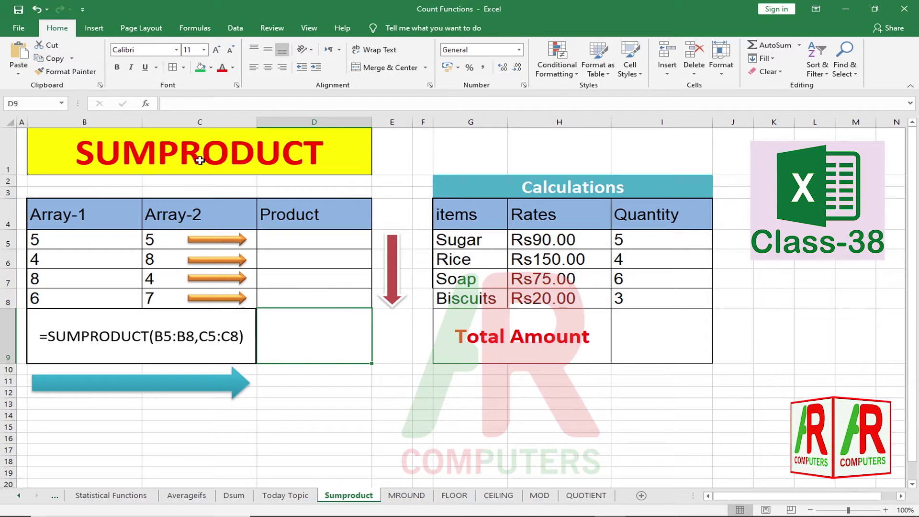
Step: Calculate the product of the two arrays in D5 with =B5*C5 and fill the formula down to D8
{"action": "left_click", "coordinate": [342, 244]}
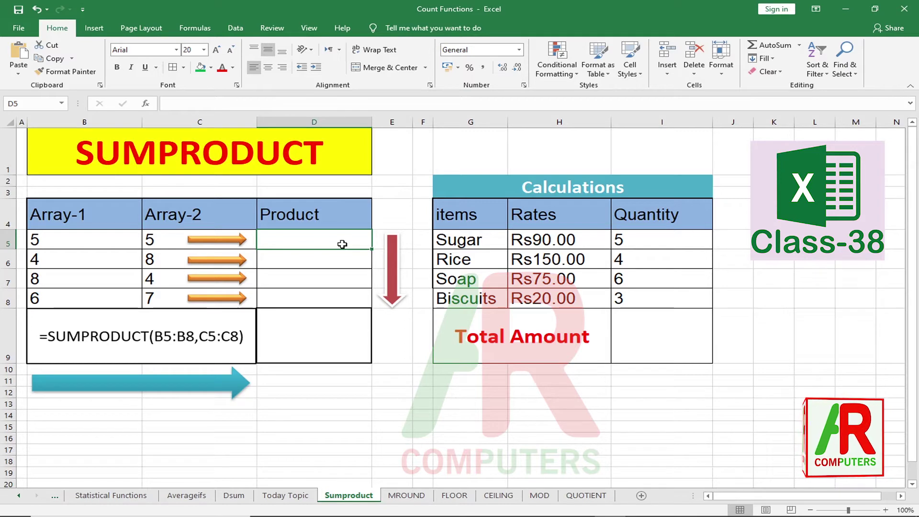
{"action": "type", "text": "="}
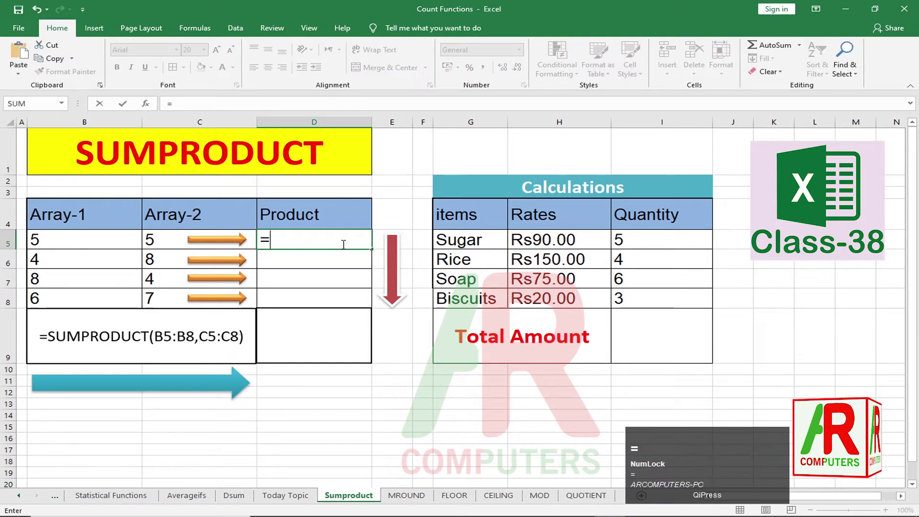
{"action": "left_click", "coordinate": [72, 242]}
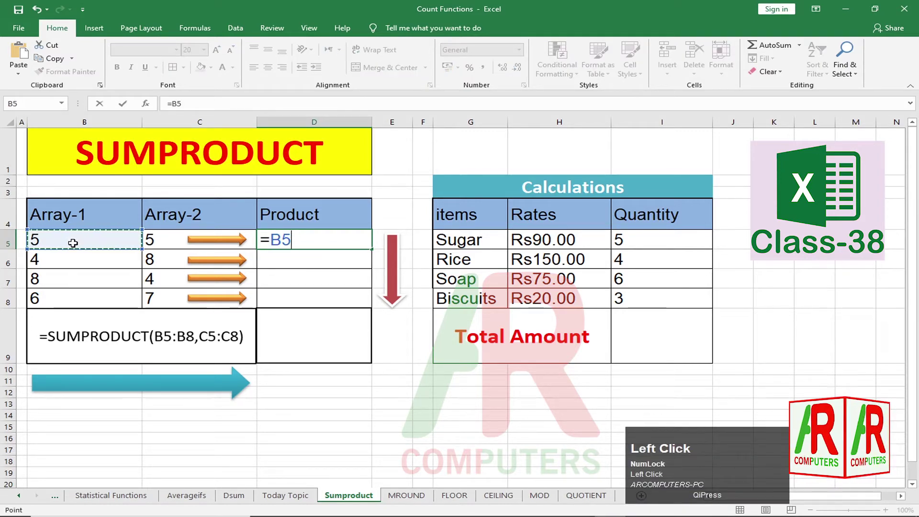
{"action": "type", "text": "*"}
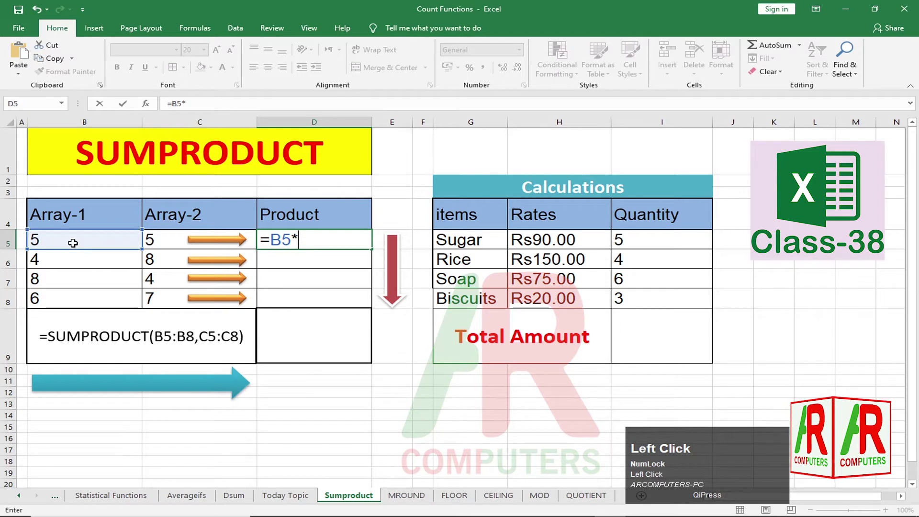
{"action": "left_click", "coordinate": [156, 239]}
{"action": "key", "text": "Return"}
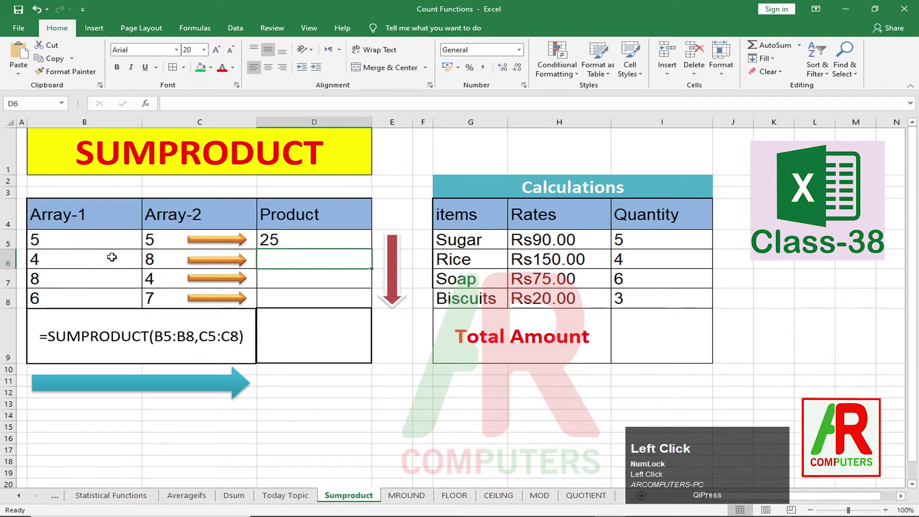
{"action": "left_click", "coordinate": [331, 247]}
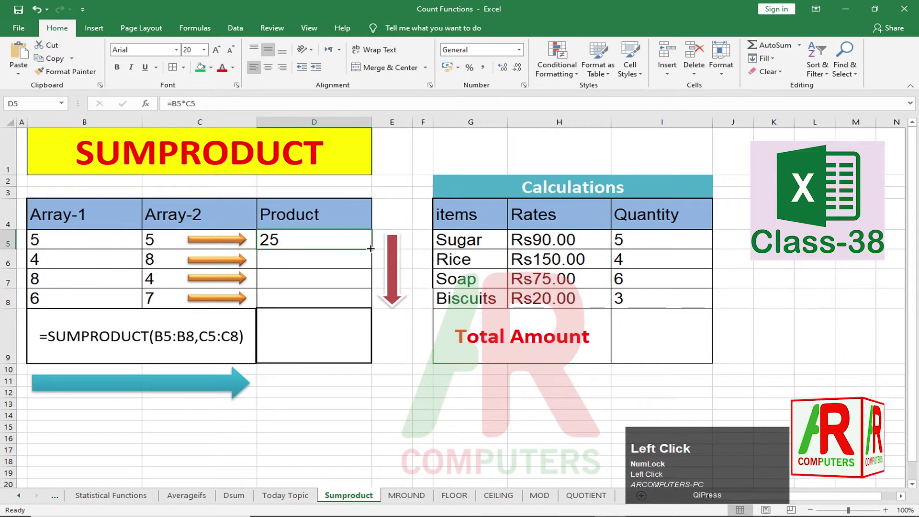
{"action": "left_click_drag", "start_coordinate": [370, 248], "coordinate": [372, 308]}
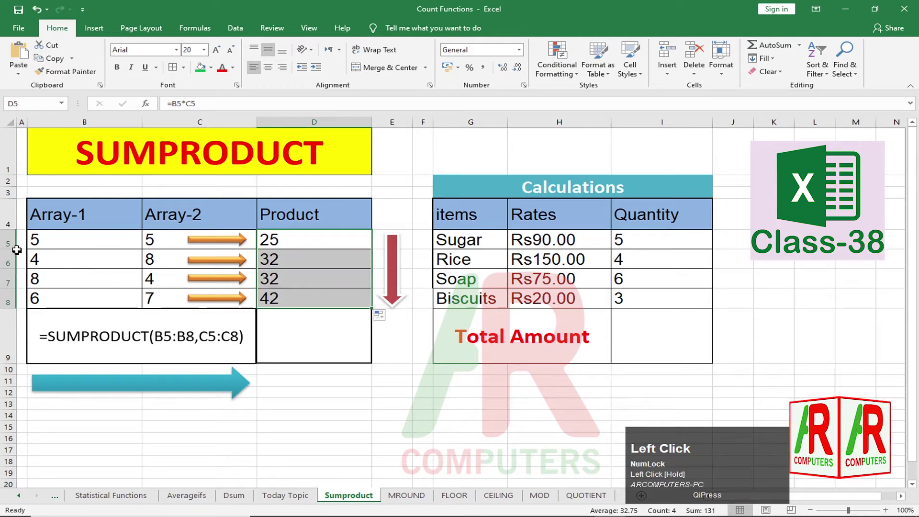
Step: Total the Product column in D9 with AutoSum, using =SUM(D5:D8)
{"action": "left_click", "coordinate": [298, 301]}
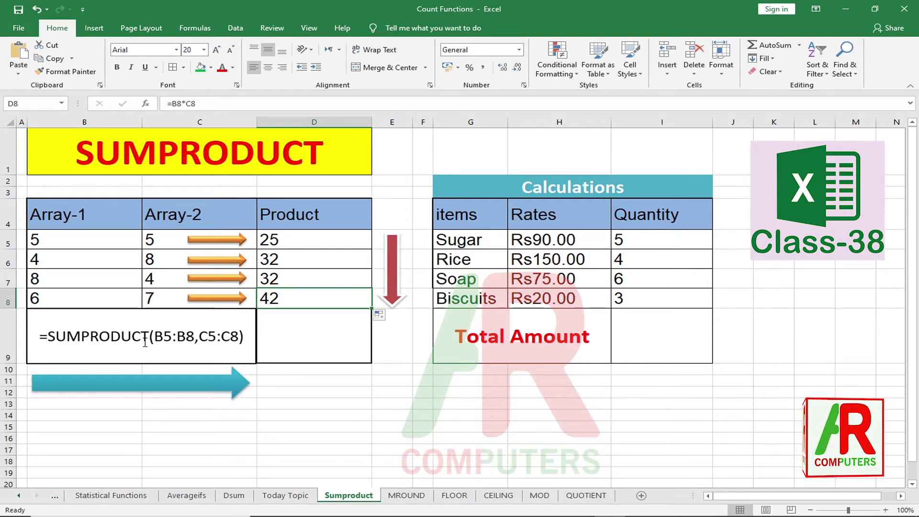
{"action": "left_click", "coordinate": [292, 339]}
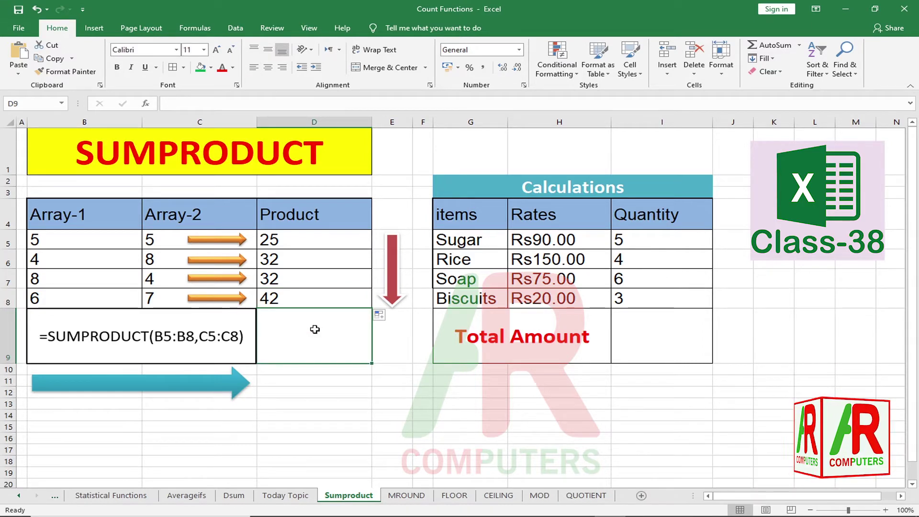
{"action": "left_click", "coordinate": [769, 46]}
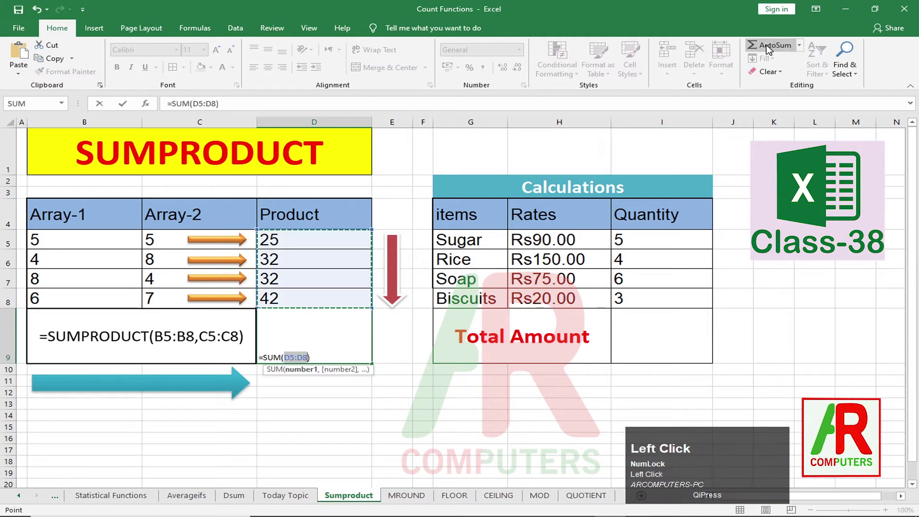
{"action": "left_click", "coordinate": [769, 45]}
{"action": "left_click", "coordinate": [313, 336]}
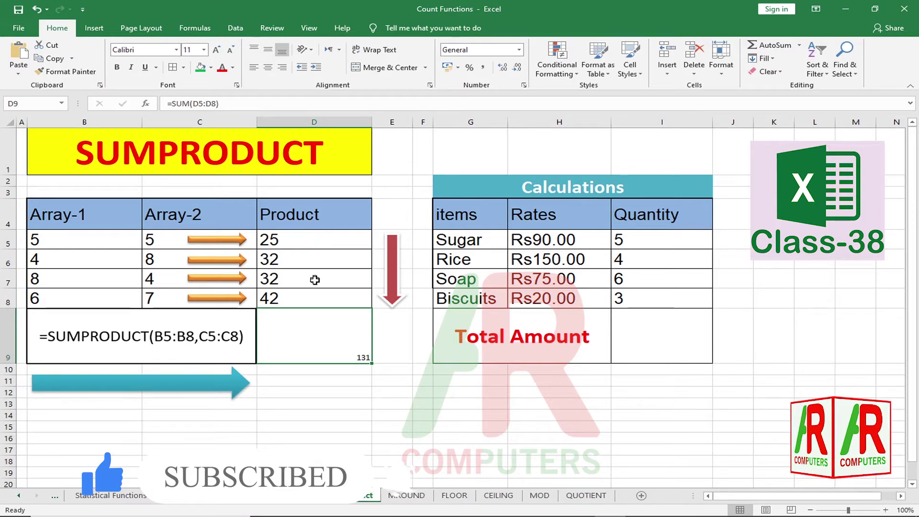
Step: Centre cell D9 horizontally and vertically at font size 22, and save the workbook
{"action": "left_click", "coordinate": [323, 343]}
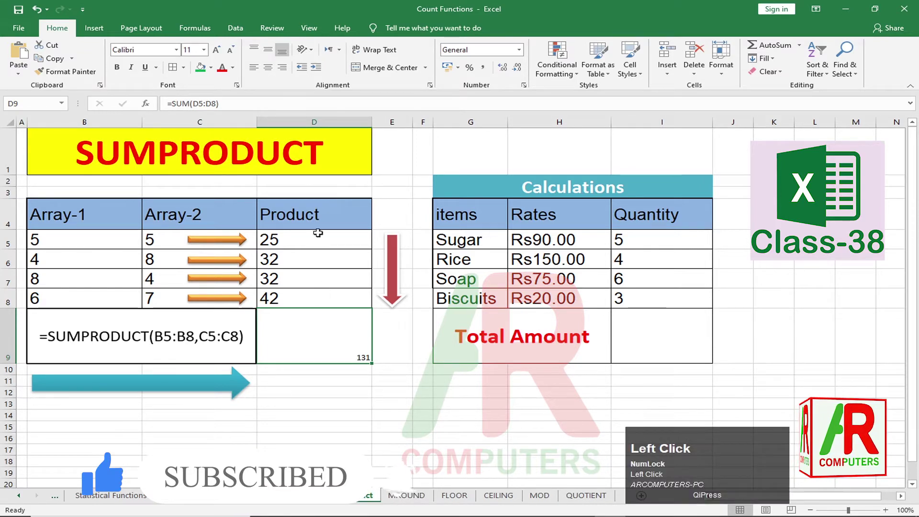
{"action": "left_click", "coordinate": [268, 67]}
{"action": "left_click", "coordinate": [266, 50]}
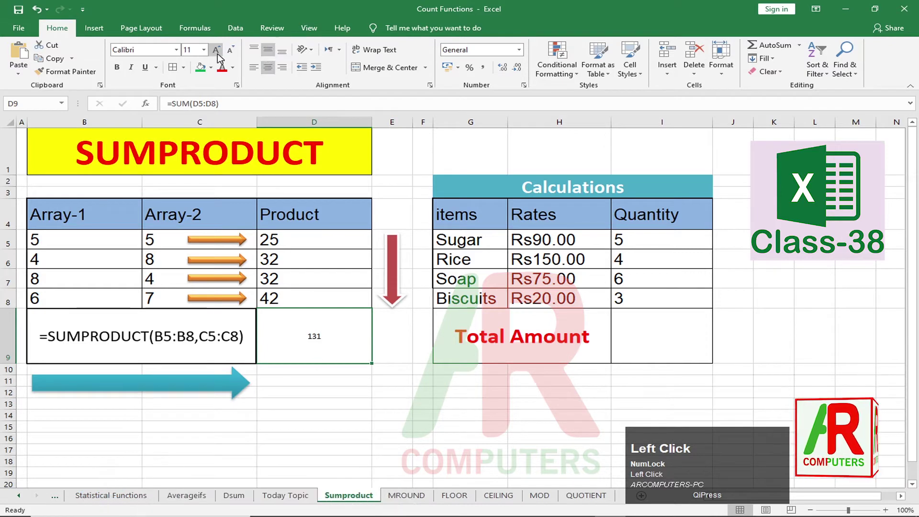
{"action": "left_click", "coordinate": [218, 51]}
{"action": "left_click", "coordinate": [218, 51]}
{"action": "left_click", "coordinate": [217, 51]}
{"action": "left_click", "coordinate": [339, 367]}
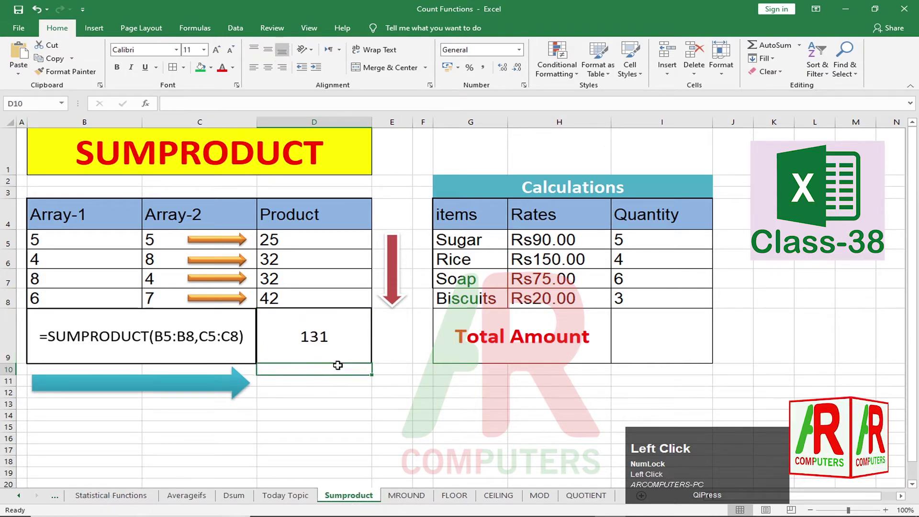
{"action": "left_click_drag", "start_coordinate": [338, 389], "coordinate": [338, 382]}
{"action": "left_click", "coordinate": [335, 343]}
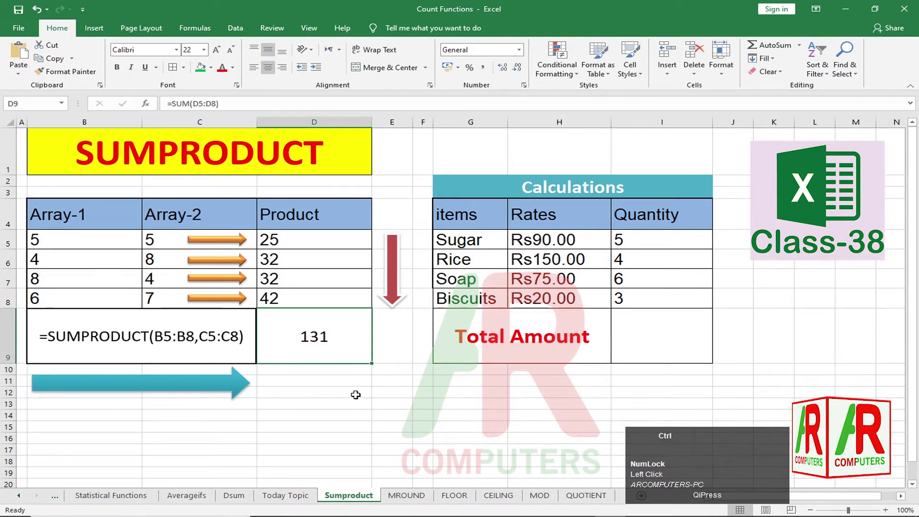
{"action": "key", "text": "ctrl+s"}
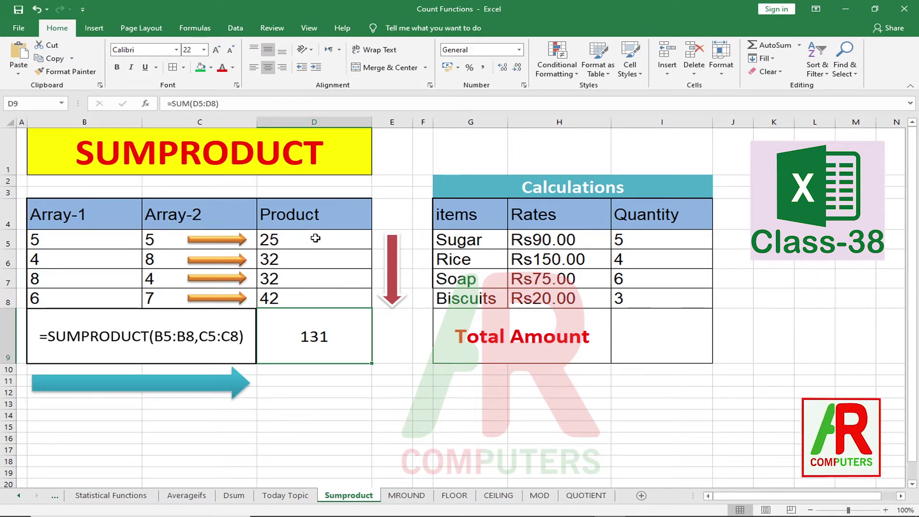
Step: Replace the formula in D9 with =SUMPRODUCT(B5:B8,C5:C8), covering the Array-1 and Array-2 values
{"action": "left_click", "coordinate": [330, 402]}
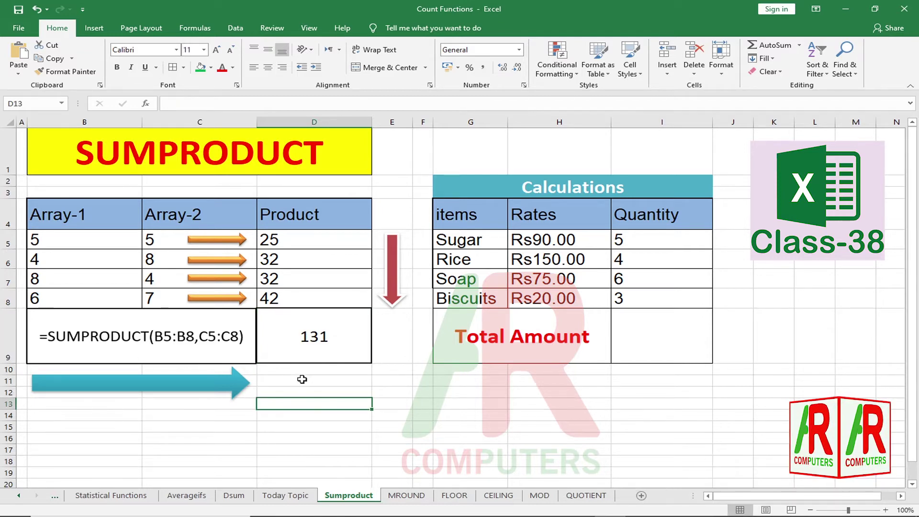
{"action": "left_click", "coordinate": [316, 390]}
{"action": "left_click", "coordinate": [332, 342]}
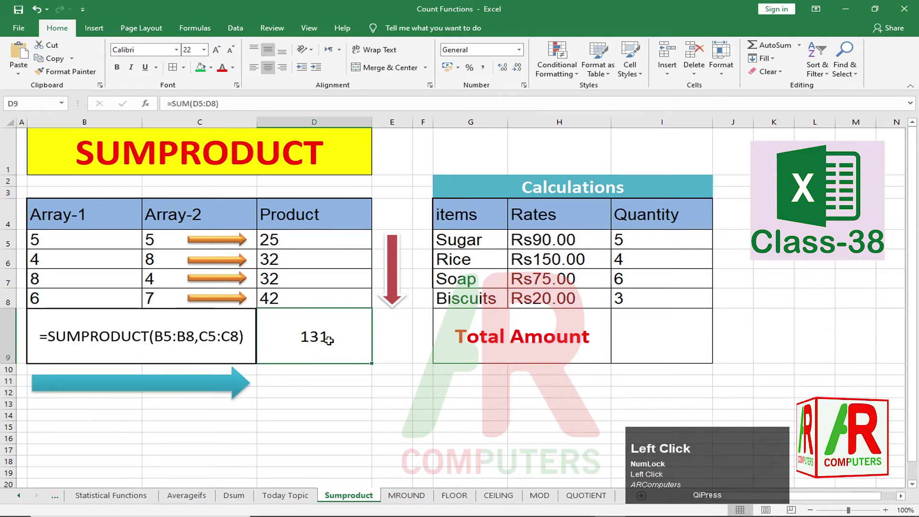
{"action": "type", "text": "="}
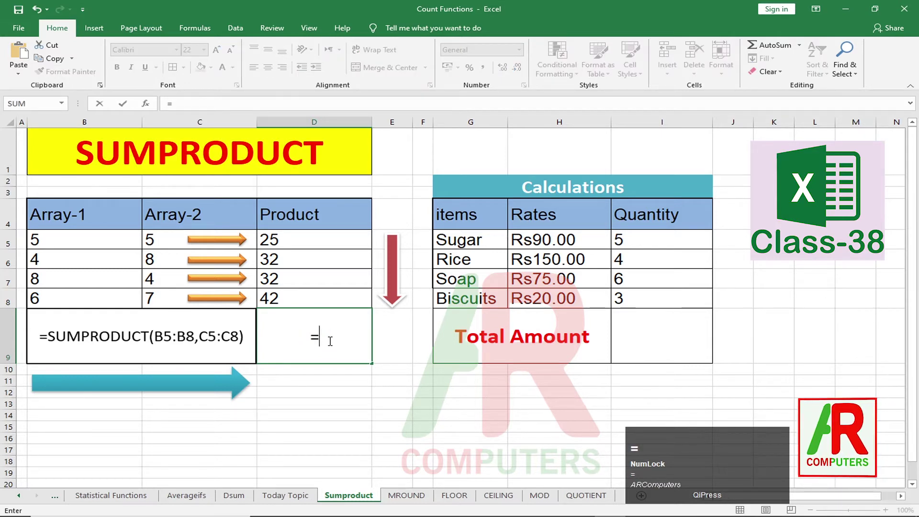
{"action": "type", "text": "sumpro"}
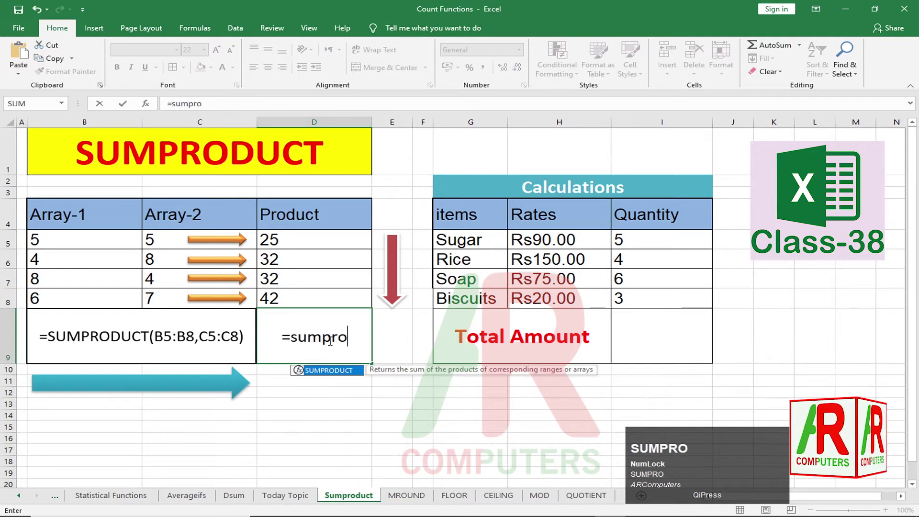
{"action": "key", "text": "Tab"}
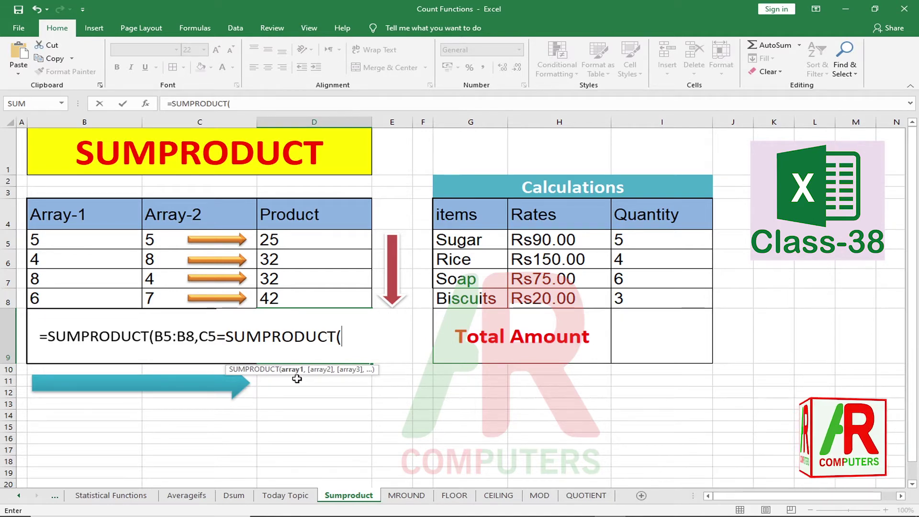
{"action": "left_click", "coordinate": [94, 240]}
{"action": "left_click_drag", "start_coordinate": [95, 240], "coordinate": [100, 301]}
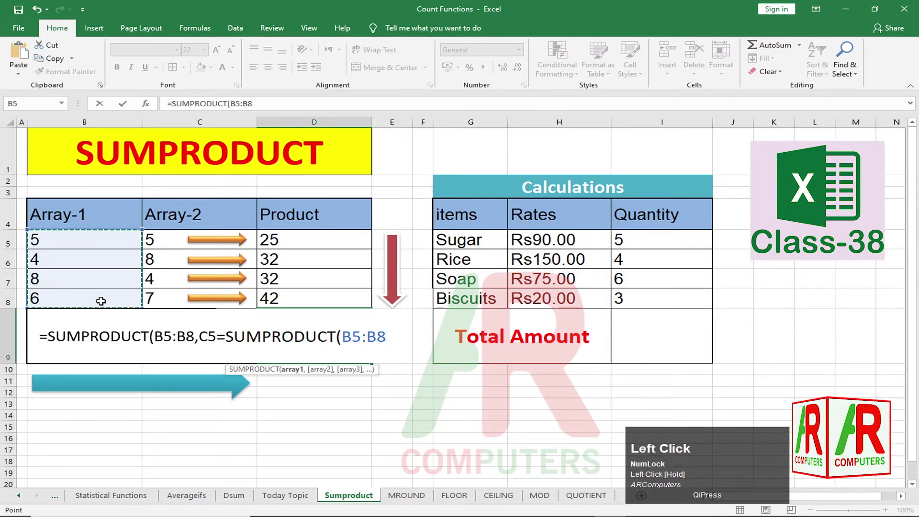
{"action": "type", "text": ","}
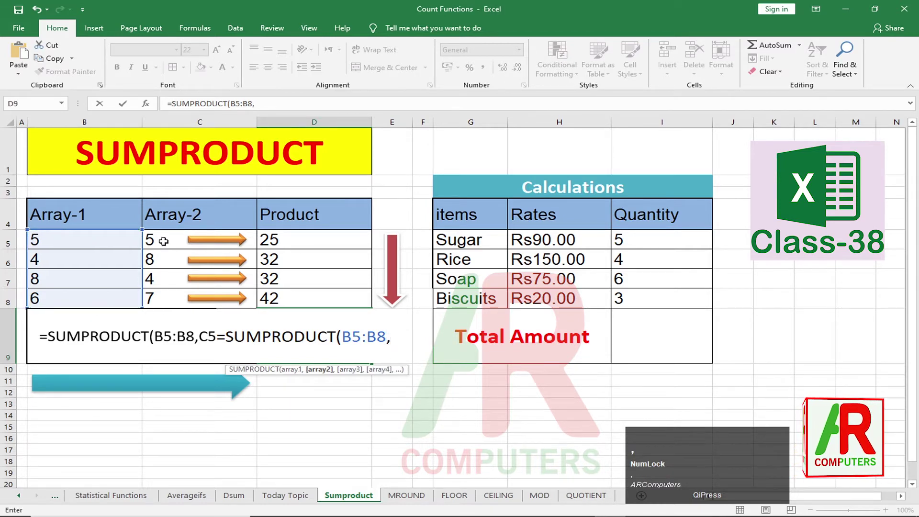
{"action": "left_click_drag", "start_coordinate": [163, 239], "coordinate": [174, 302]}
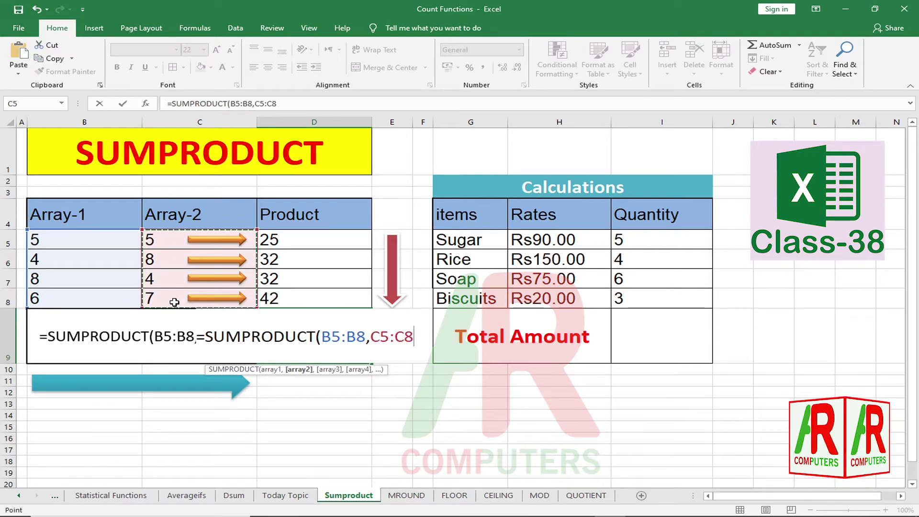
{"action": "key", "text": "Return"}
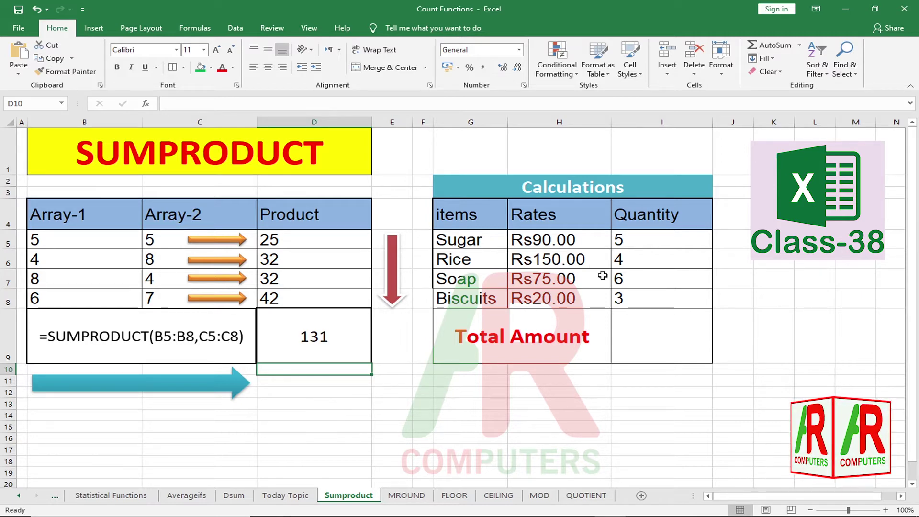
{"action": "left_click", "coordinate": [580, 186]}
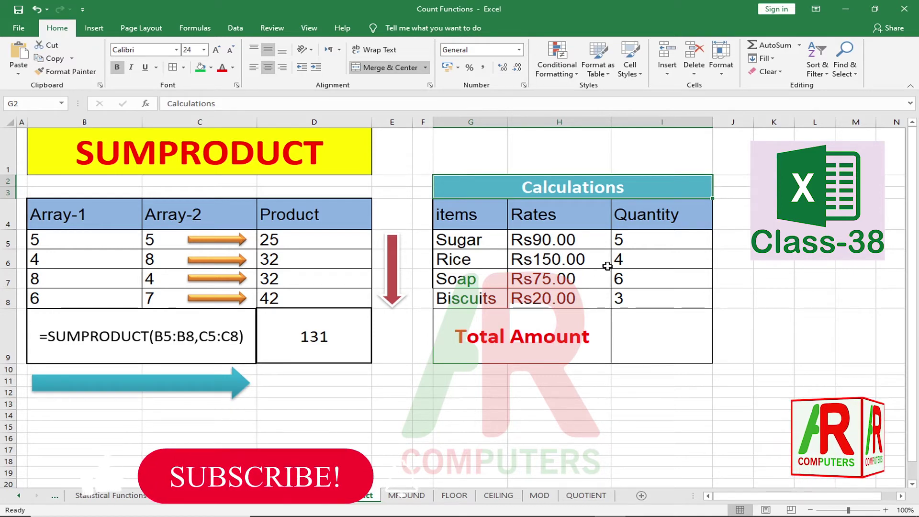
{"action": "left_click", "coordinate": [644, 259]}
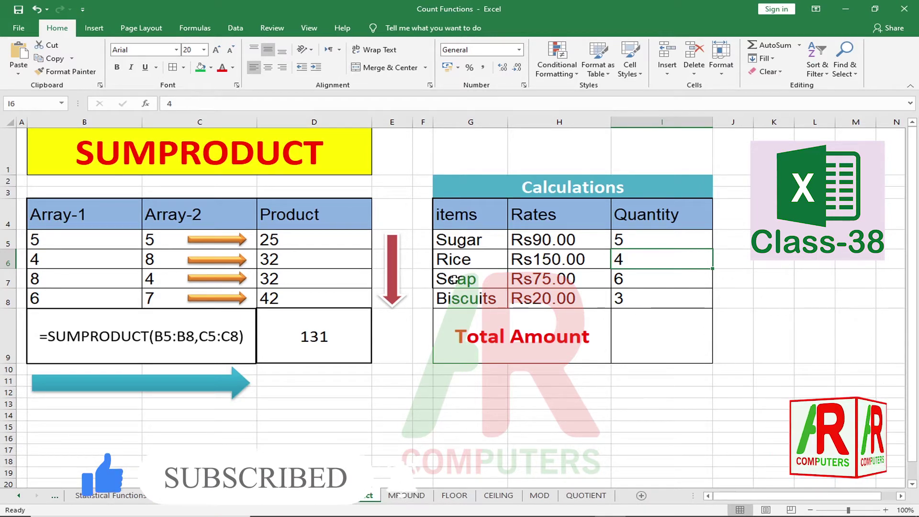
Step: Review the rates and quantities of the Soap and Biscuits rows in the Calculations table
{"action": "left_click", "coordinate": [647, 285]}
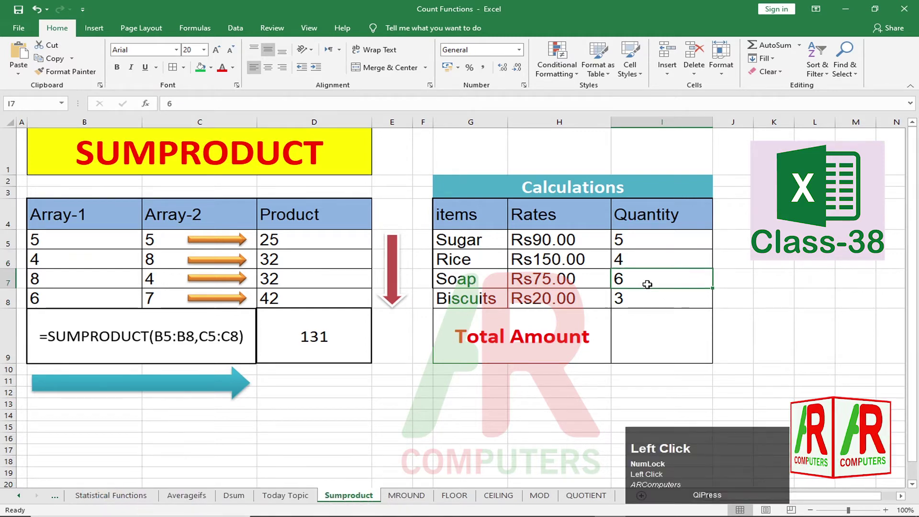
{"action": "left_click", "coordinate": [561, 282]}
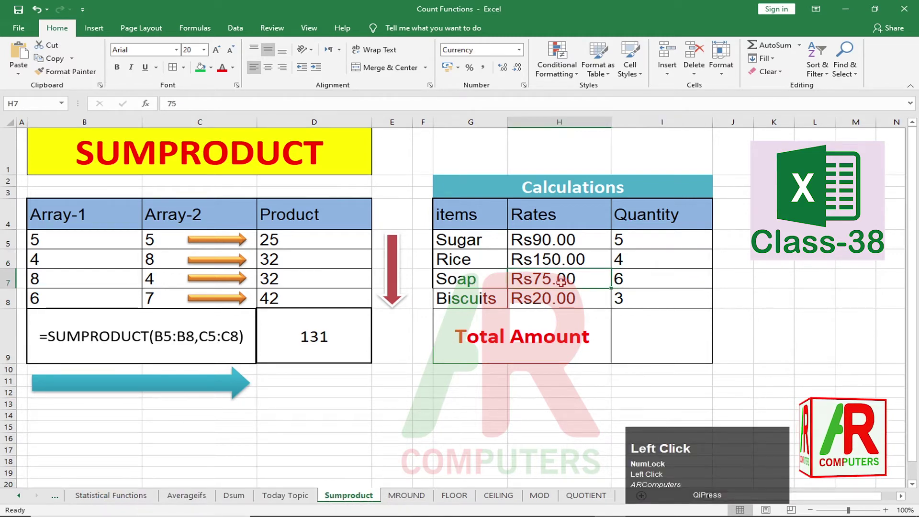
{"action": "left_click", "coordinate": [480, 301]}
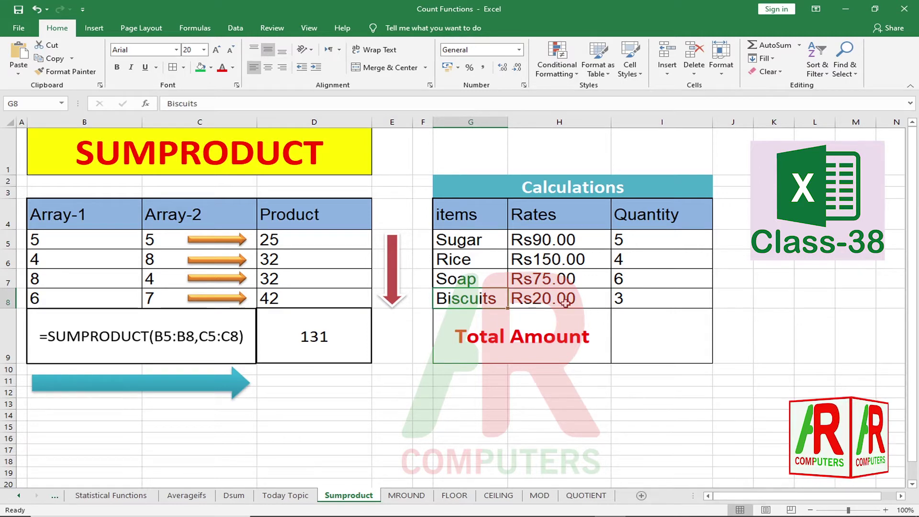
{"action": "left_click", "coordinate": [582, 305]}
{"action": "left_click", "coordinate": [633, 301]}
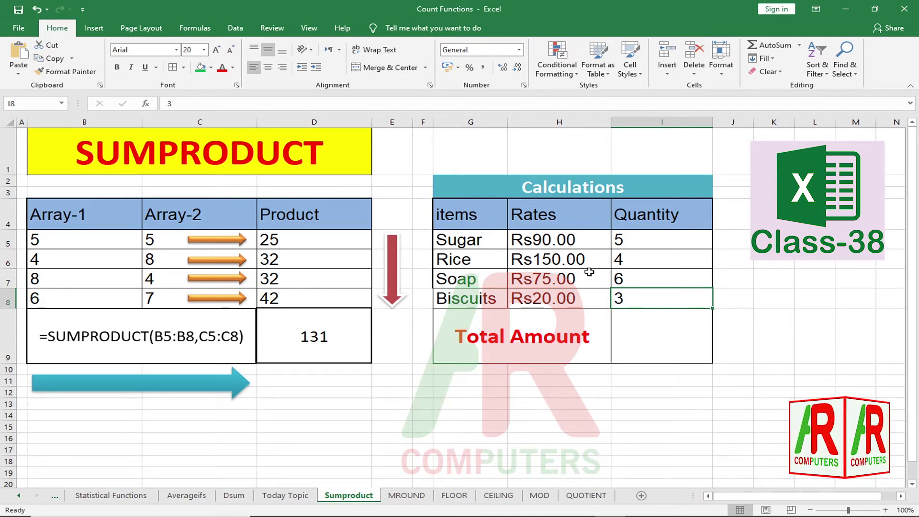
Step: Calculate the Total Amount in I9 with =SUMPRODUCT(H5:H8,I5:I8), covering the Rates and Quantity values
{"action": "left_click", "coordinate": [658, 342]}
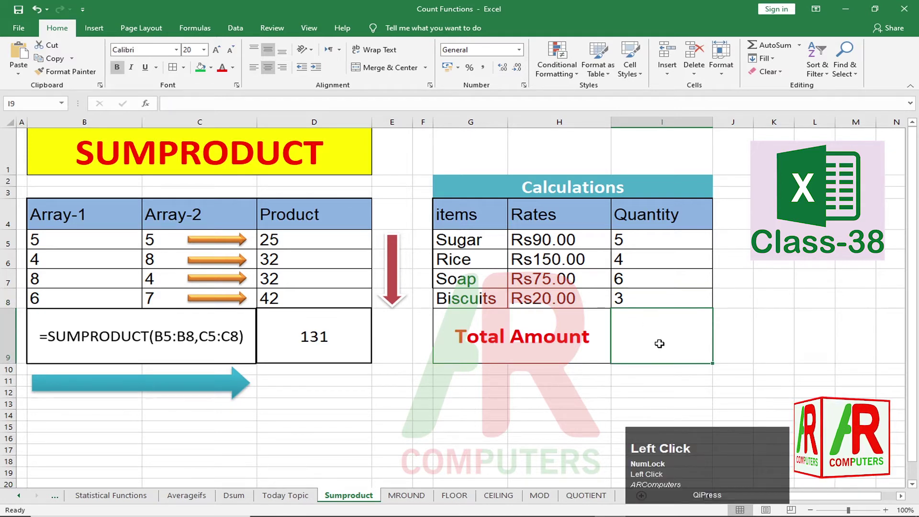
{"action": "type", "text": "="}
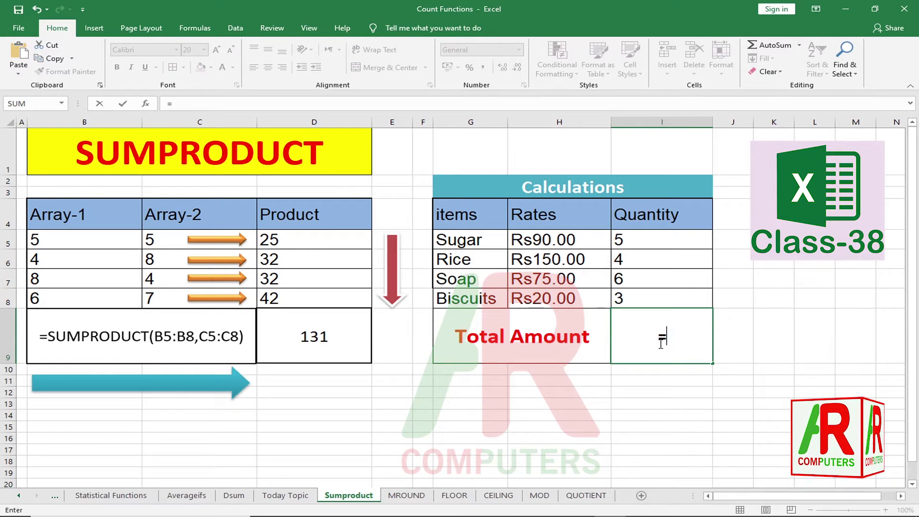
{"action": "type", "text": "dum"}
{"action": "key", "text": "BackSpace"}
{"action": "key", "text": "BackSpace"}
{"action": "key", "text": "BackSpace"}
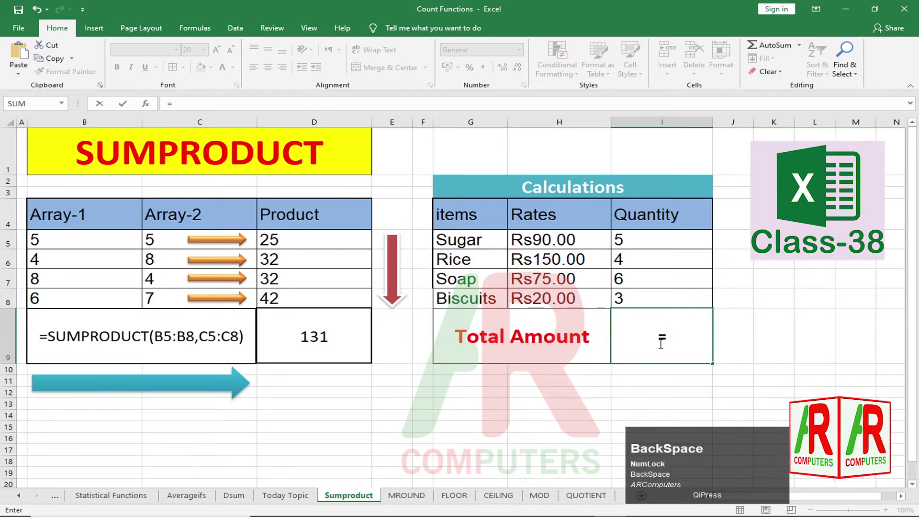
{"action": "type", "text": "sumpro"}
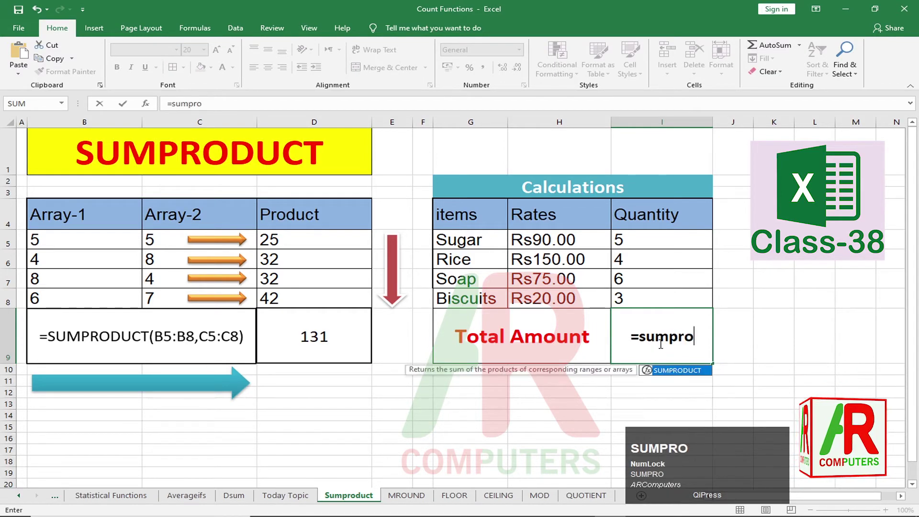
{"action": "key", "text": "Tab"}
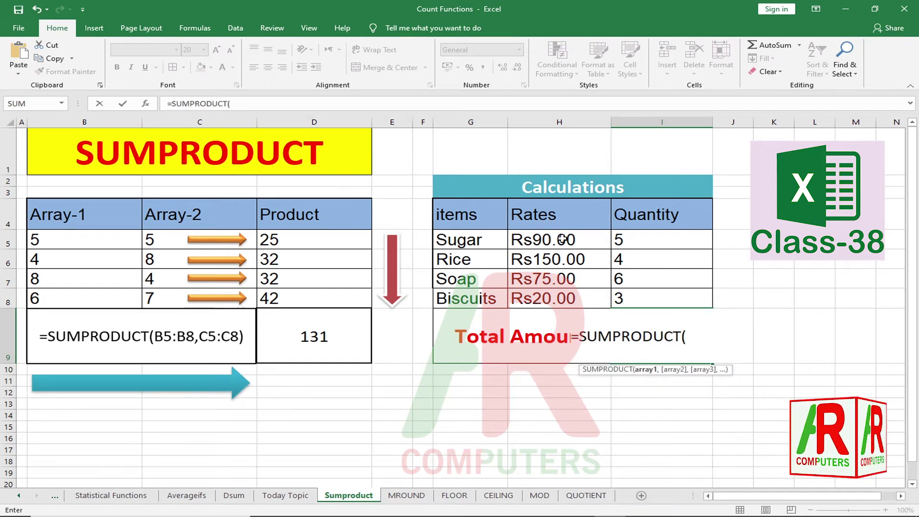
{"action": "left_click_drag", "start_coordinate": [563, 240], "coordinate": [562, 292]}
{"action": "type", "text": ","}
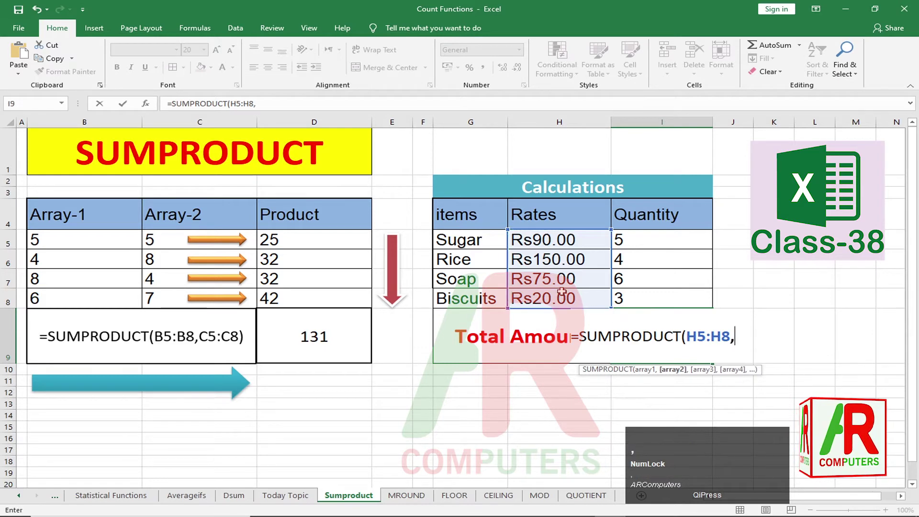
{"action": "left_click_drag", "start_coordinate": [642, 239], "coordinate": [641, 296]}
{"action": "key", "text": "Return"}
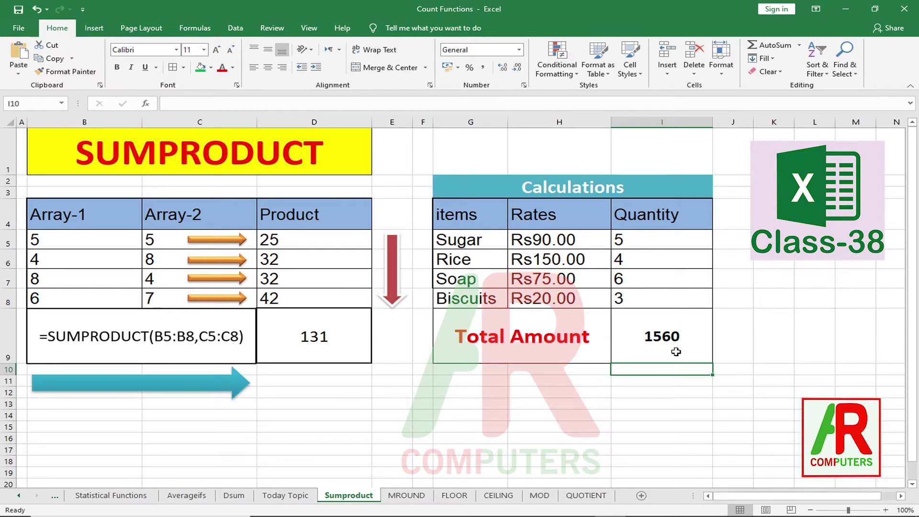
Step: Open the MROUND worksheet and select the first value in the Numbers column, A2
{"action": "left_click", "coordinate": [406, 495]}
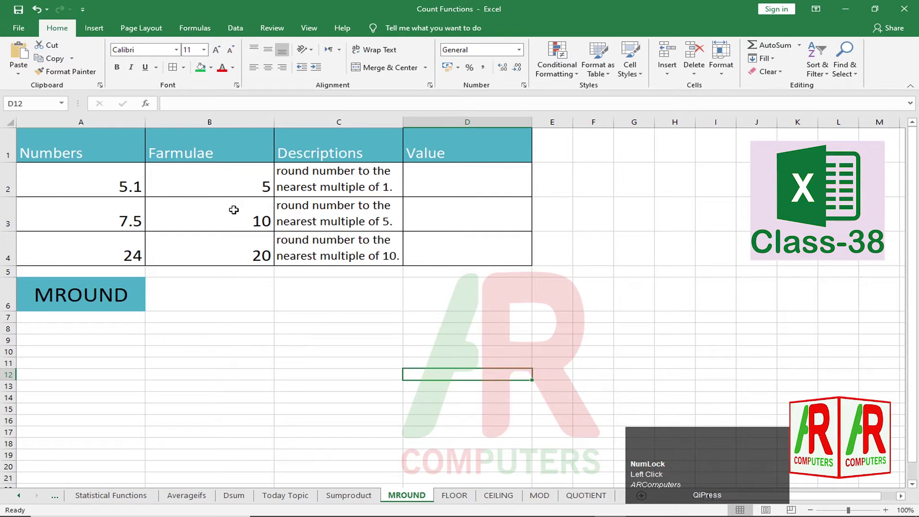
{"action": "left_click", "coordinate": [116, 187]}
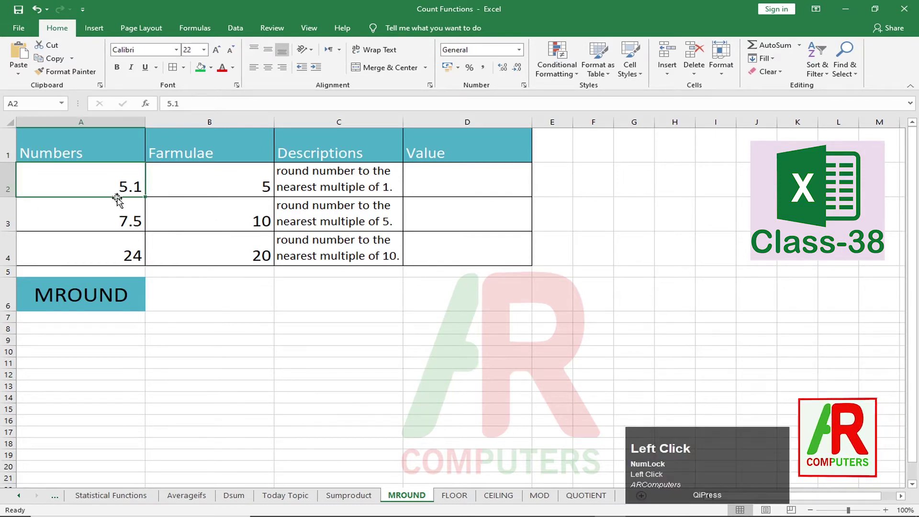
{"action": "left_click", "coordinate": [105, 209]}
{"action": "left_click", "coordinate": [100, 186]}
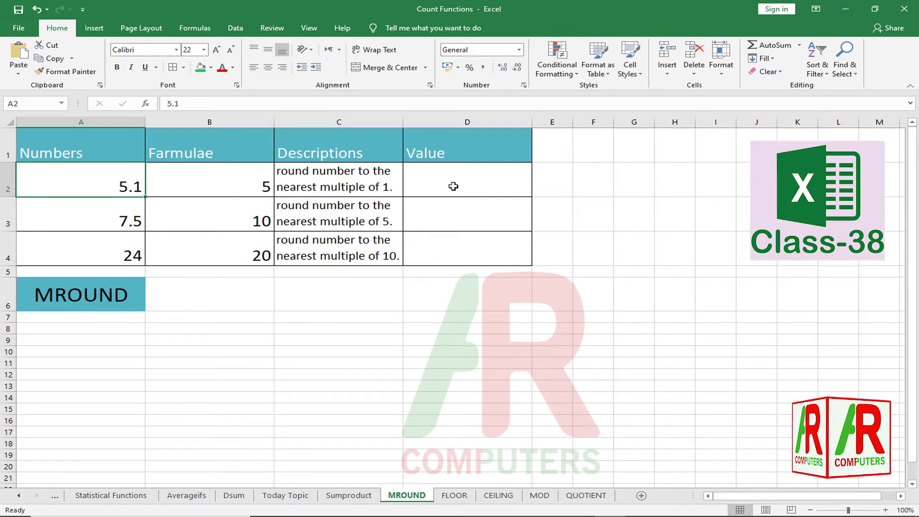
{"action": "left_click", "coordinate": [119, 189]}
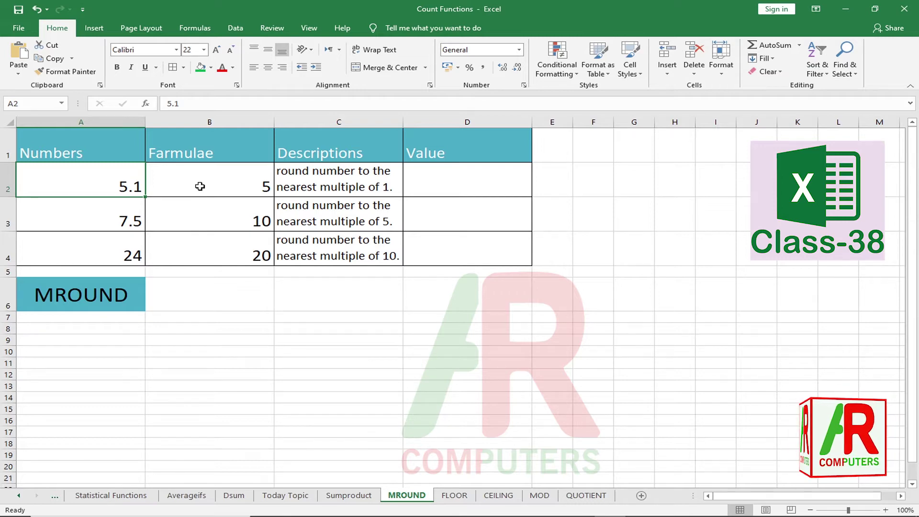
Step: Round the number in A2 to the nearest multiple of 1 by entering =MROUND(A2,1) in D2
{"action": "left_click", "coordinate": [445, 185]}
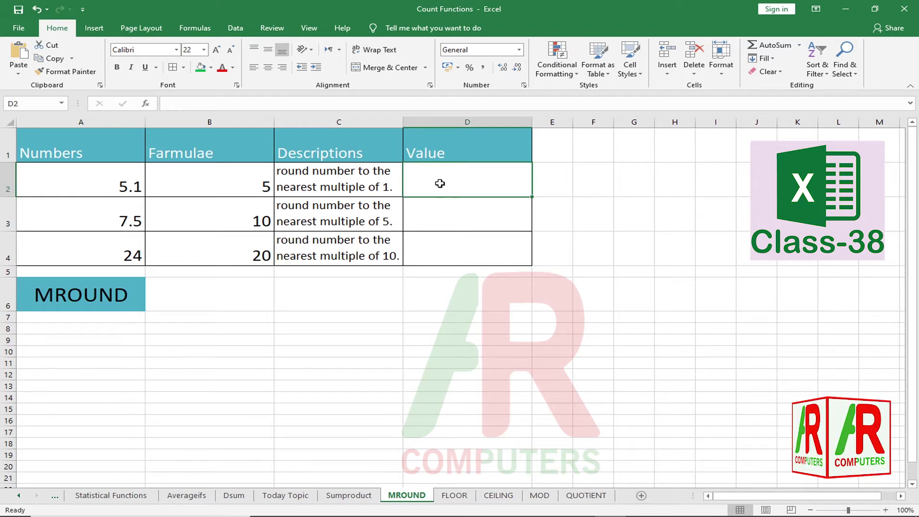
{"action": "type", "text": "=mrouun"}
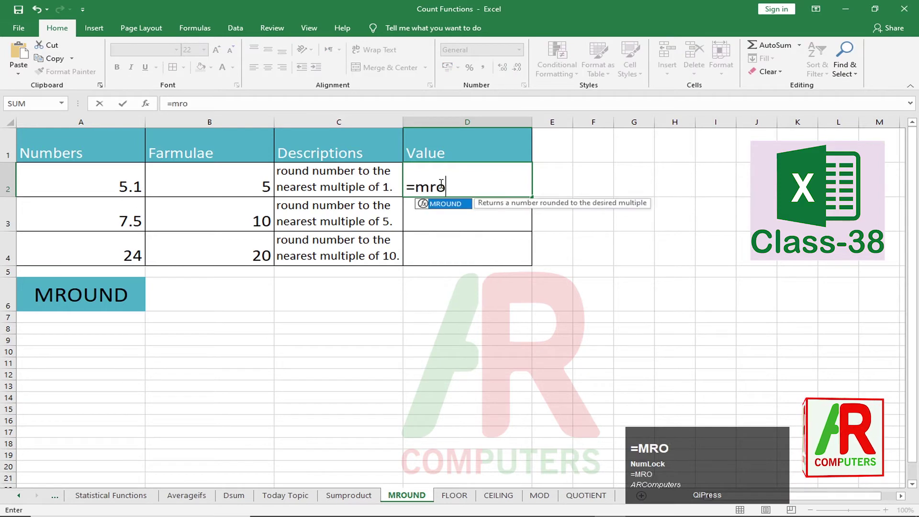
{"action": "key", "text": "BackSpace"}
{"action": "key", "text": "BackSpace"}
{"action": "key", "text": "BackSpace"}
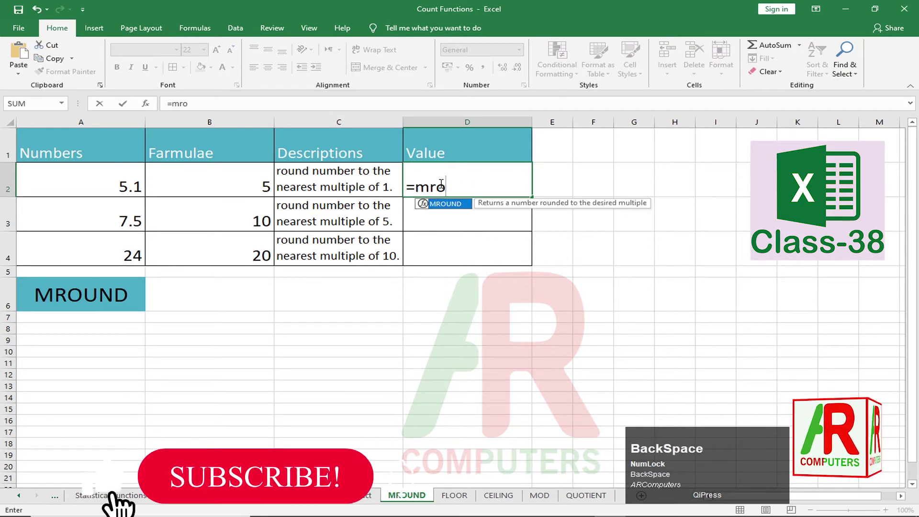
{"action": "type", "text": "u"}
{"action": "key", "text": "Tab"}
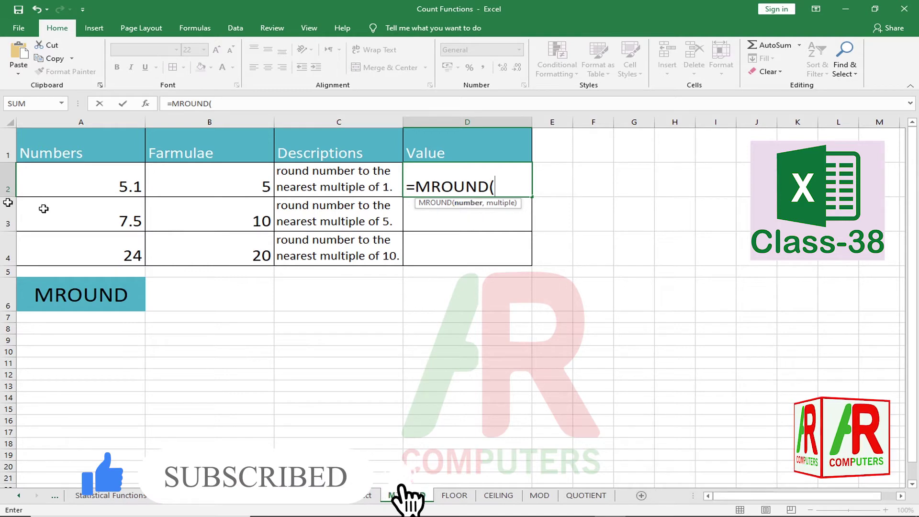
{"action": "left_click", "coordinate": [104, 187]}
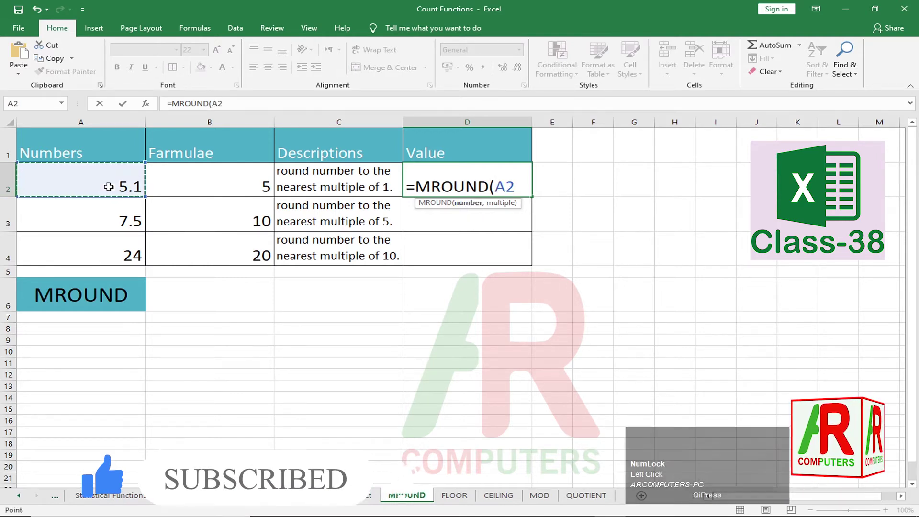
{"action": "type", "text": ","}
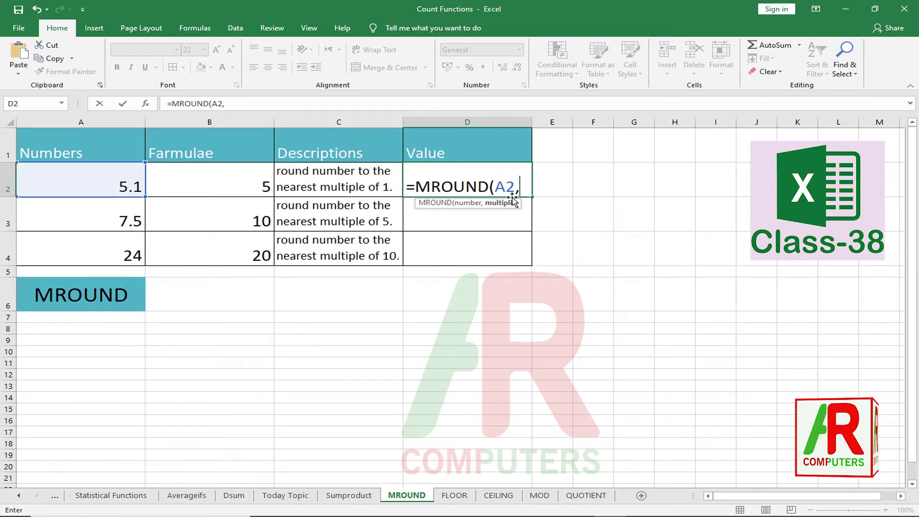
{"action": "type", "text": "1"}
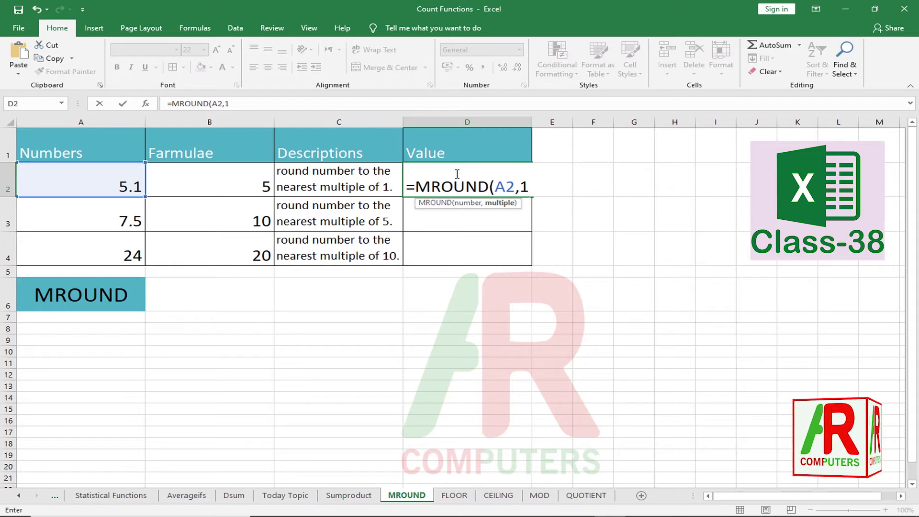
{"action": "key", "text": "Return"}
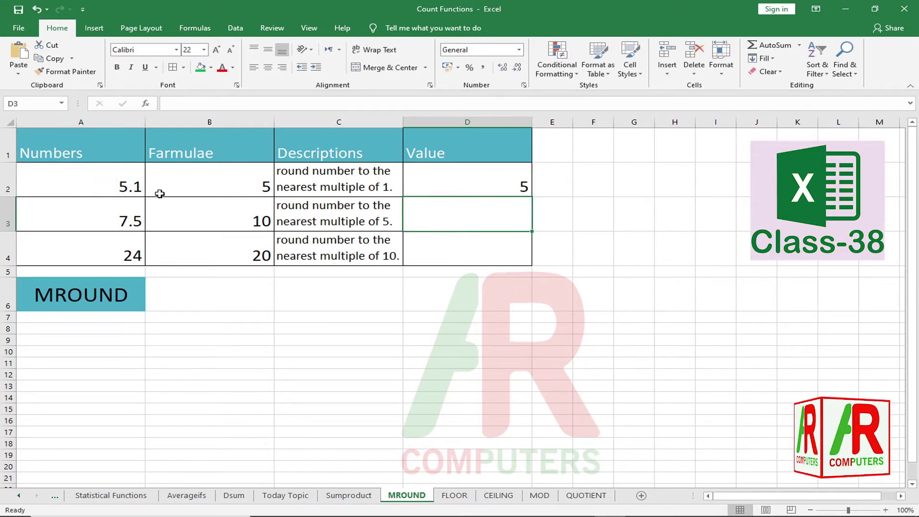
Step: Test the MROUND formula by setting the number in A2 to 5.4 and to 5.5
{"action": "left_click", "coordinate": [135, 187]}
{"action": "type", "text": "5.4"}
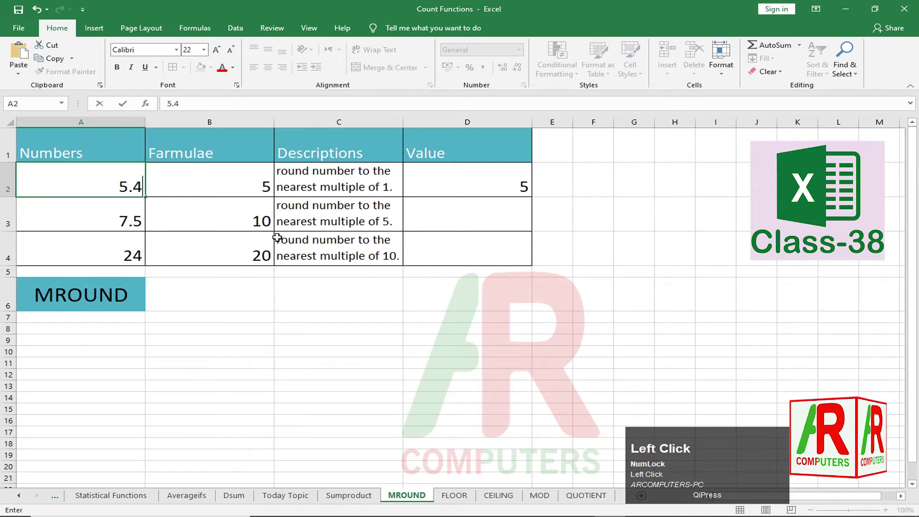
{"action": "key", "text": "Return"}
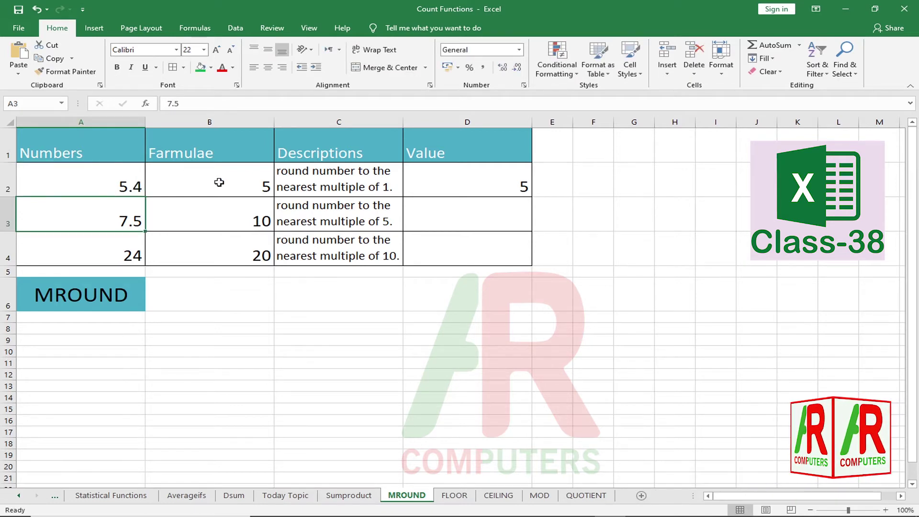
{"action": "left_click", "coordinate": [138, 188]}
{"action": "type", "text": "5.5"}
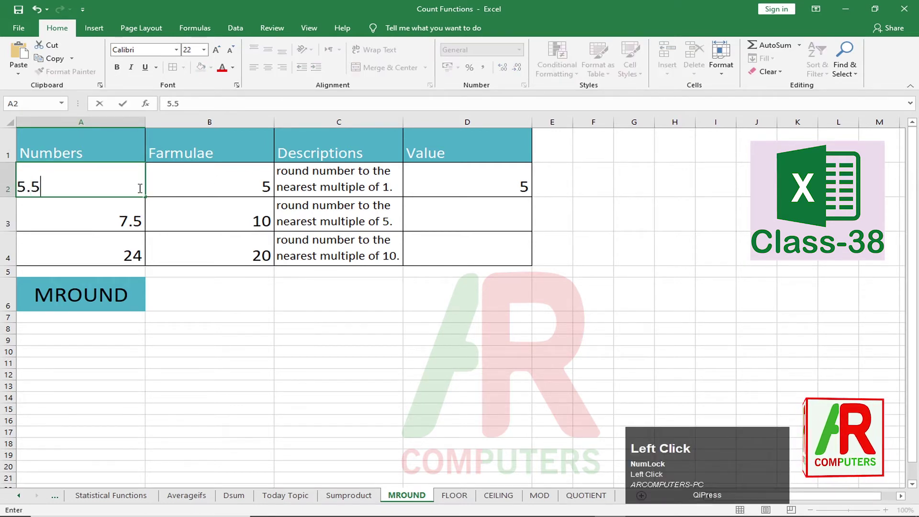
{"action": "key", "text": "Return"}
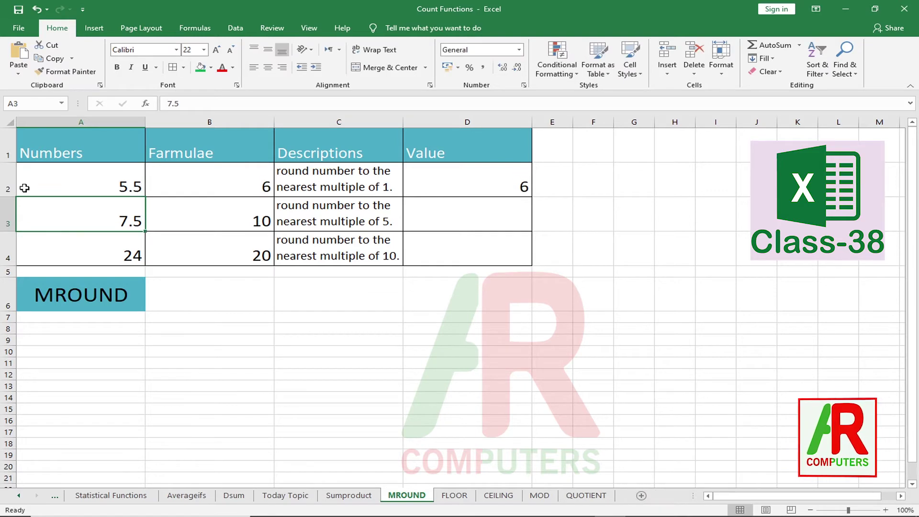
Step: Test the MROUND formula with 5.9 in A2, and restore the cell to 5.1
{"action": "left_click", "coordinate": [96, 188]}
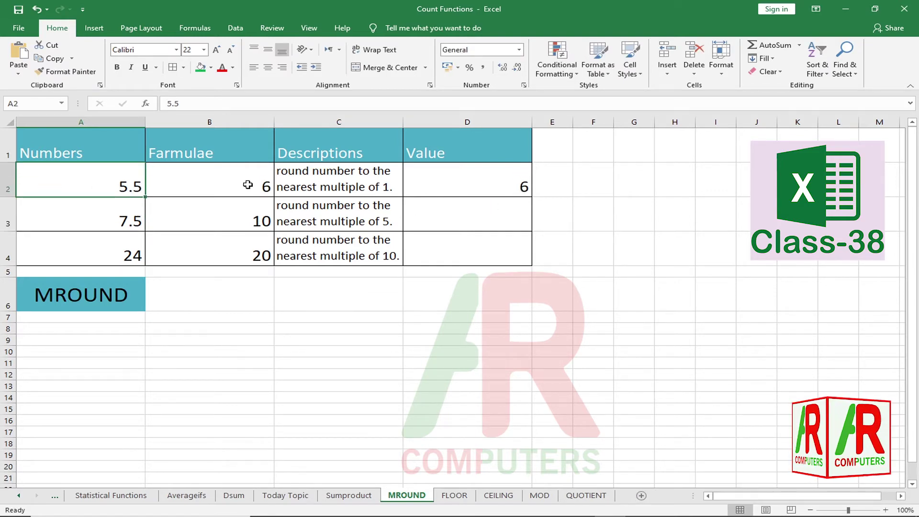
{"action": "left_click", "coordinate": [115, 187]}
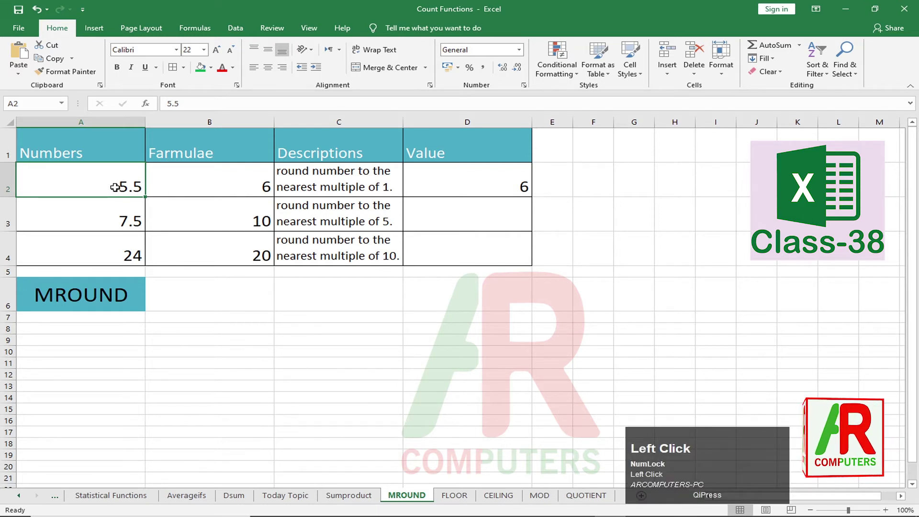
{"action": "type", "text": "5.9"}
{"action": "key", "text": "Return"}
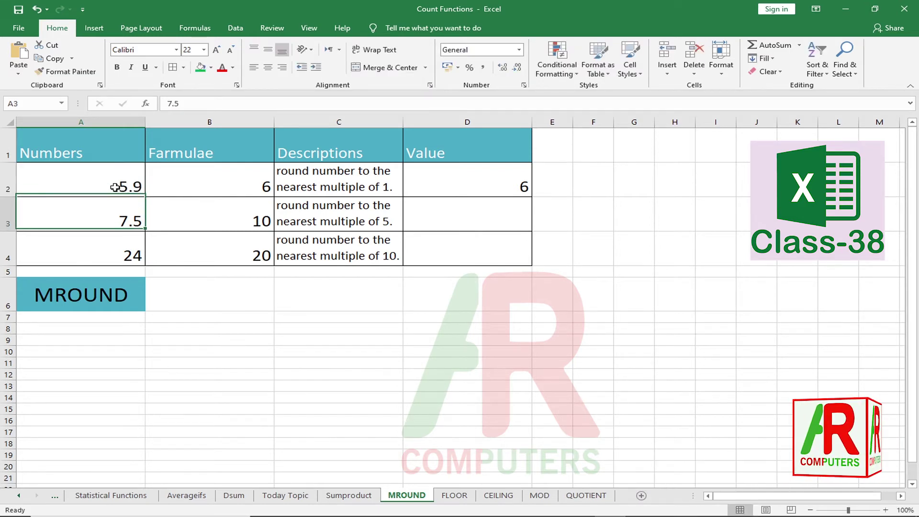
{"action": "left_click", "coordinate": [126, 184]}
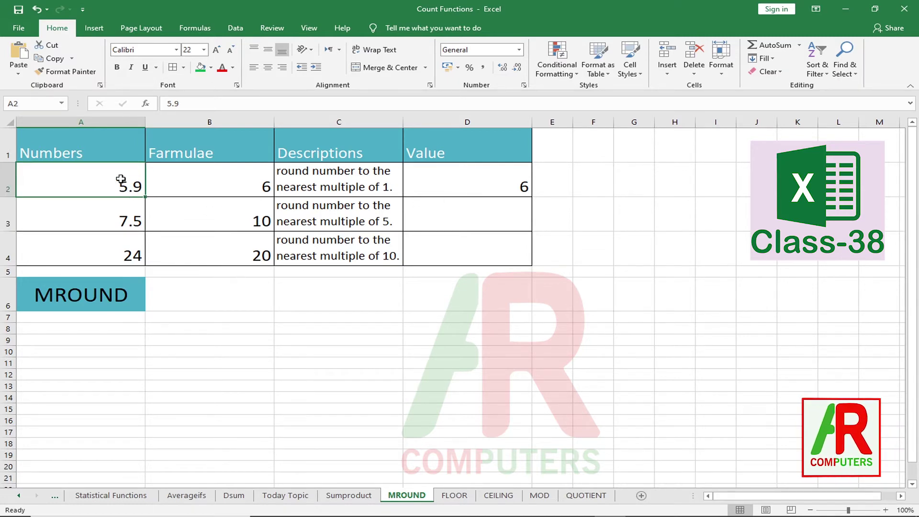
{"action": "type", "text": "5.1"}
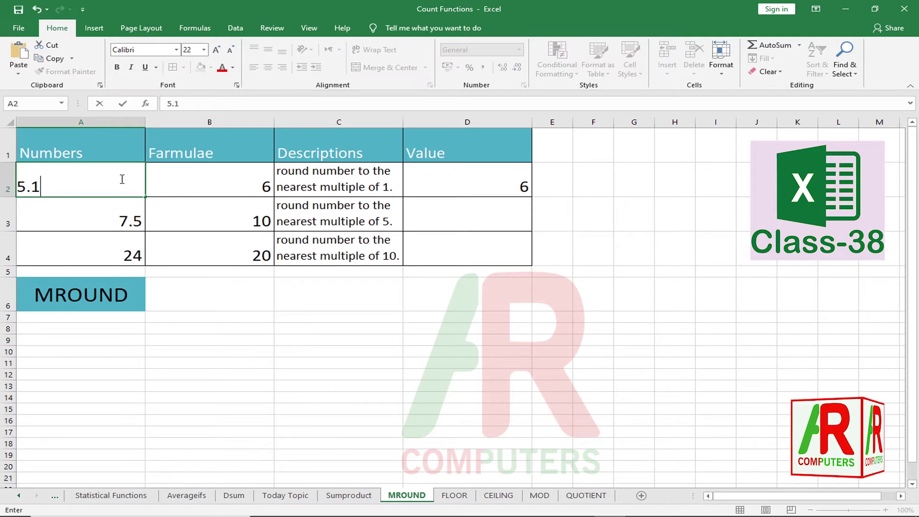
{"action": "key", "text": "Return"}
{"action": "left_click", "coordinate": [80, 186]}
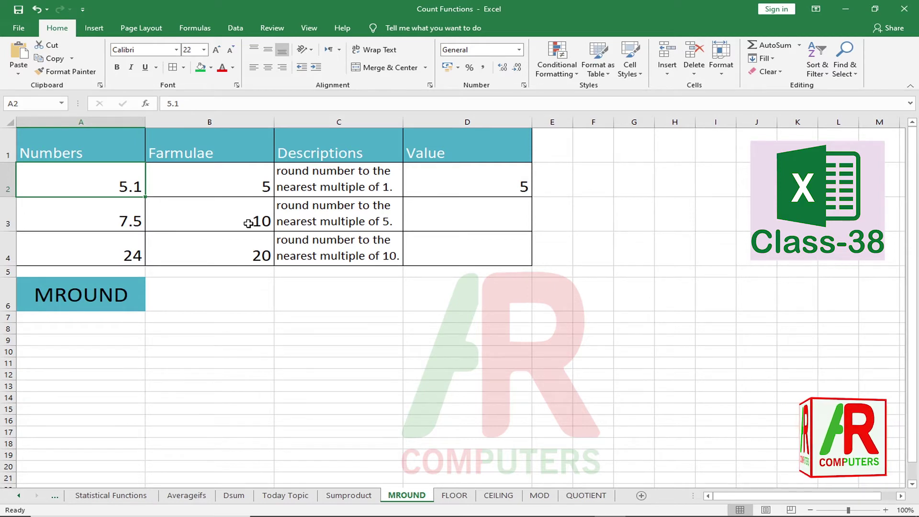
Step: Round the number in A3 to the nearest multiple of 5 by entering =MROUND(A3,5) in D3
{"action": "left_click", "coordinate": [448, 218]}
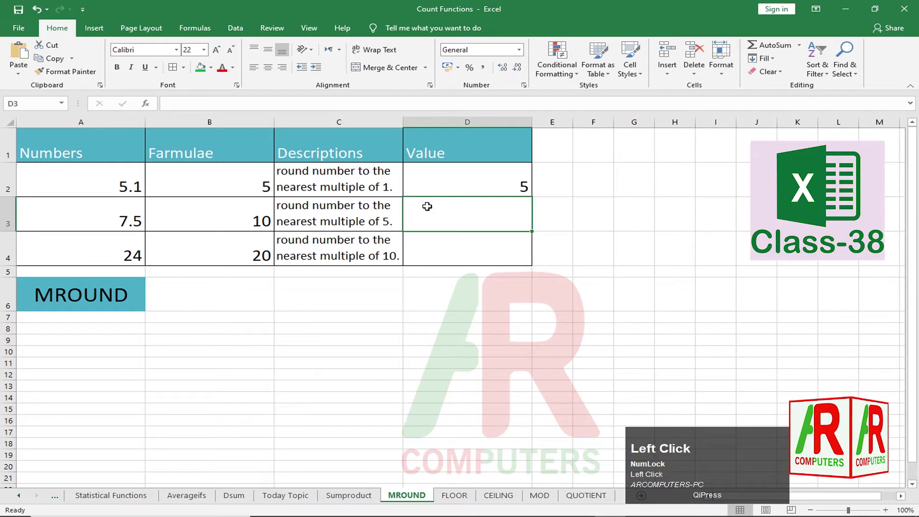
{"action": "type", "text": "=mrou"}
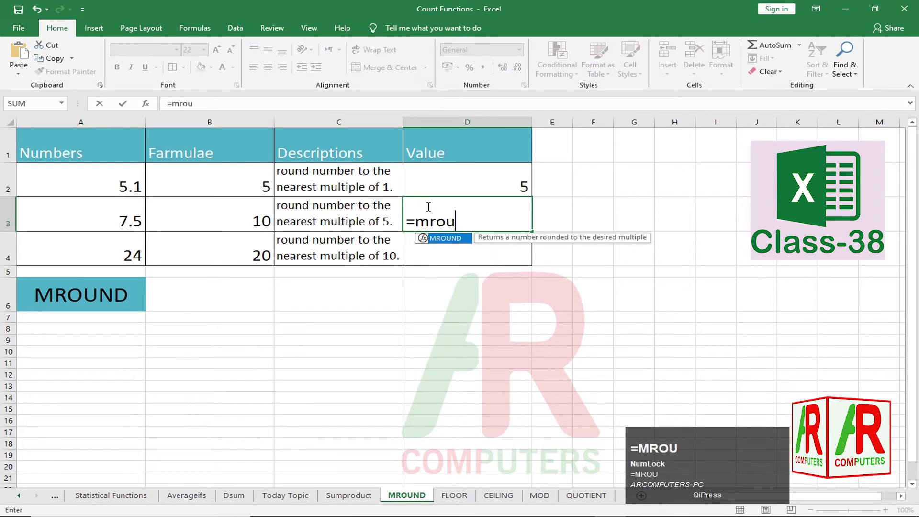
{"action": "key", "text": "Tab"}
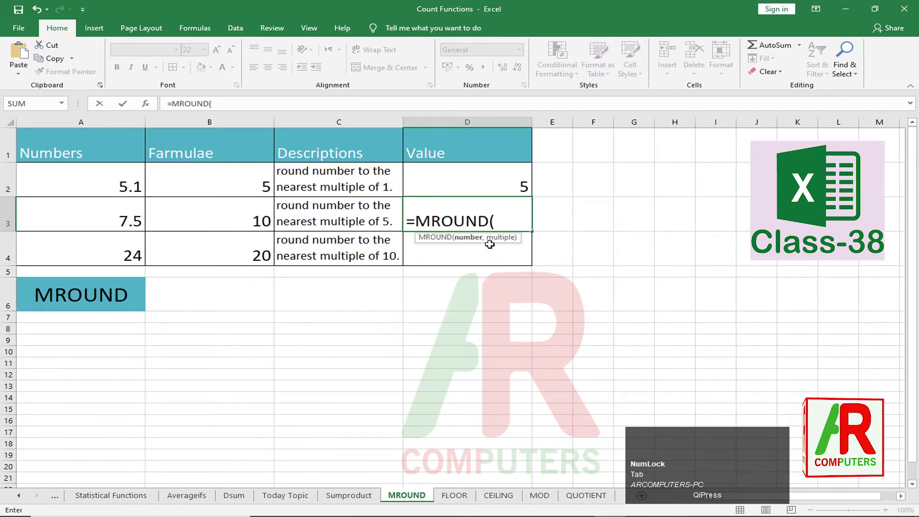
{"action": "left_click", "coordinate": [116, 220]}
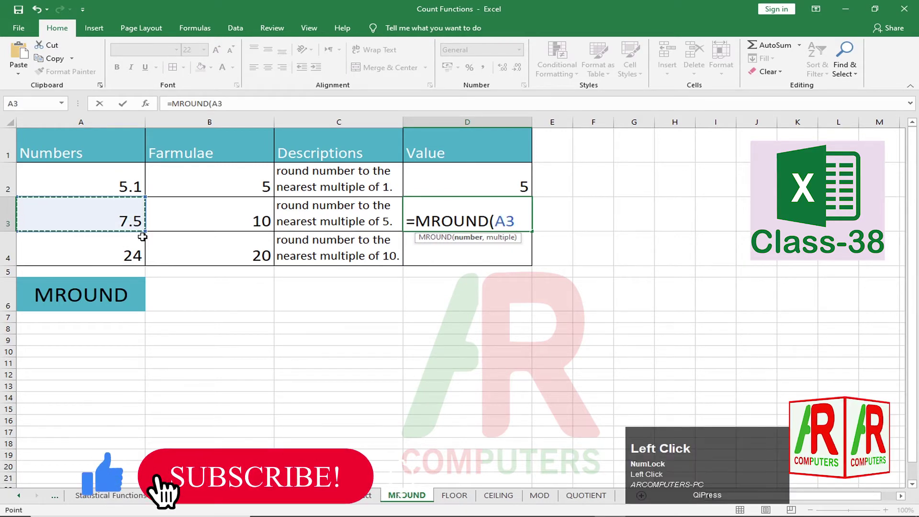
{"action": "type", "text": ","}
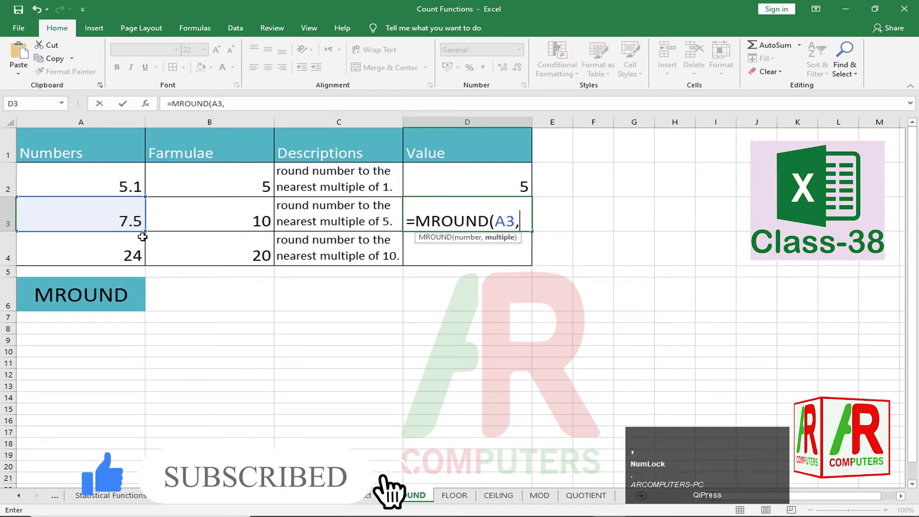
{"action": "type", "text": "5"}
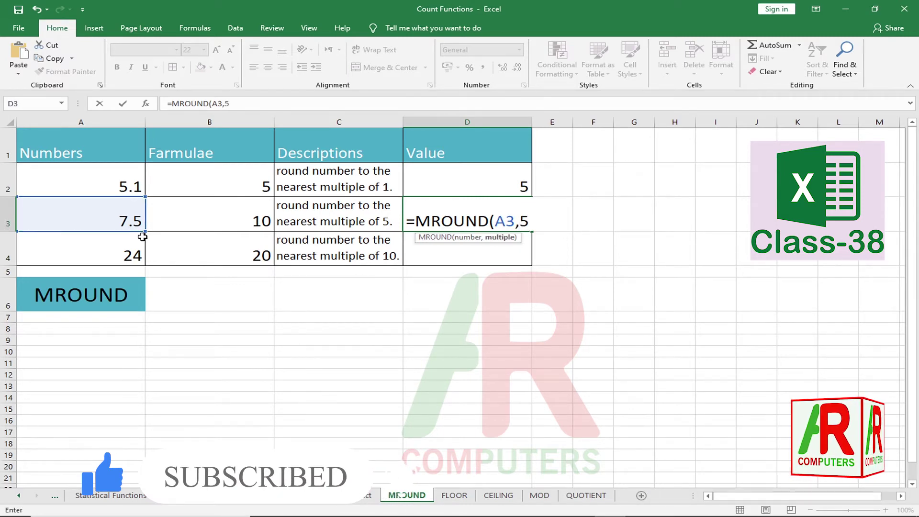
{"action": "key", "text": "Return"}
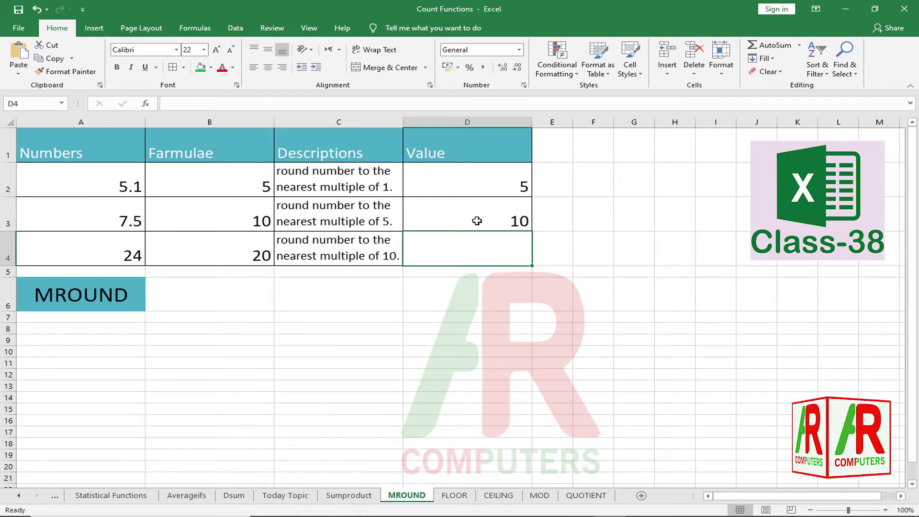
Step: Test the multiple-of-5 rounding by setting the number in A3 to 7.4, 6 and 7 in turn
{"action": "left_click", "coordinate": [110, 222]}
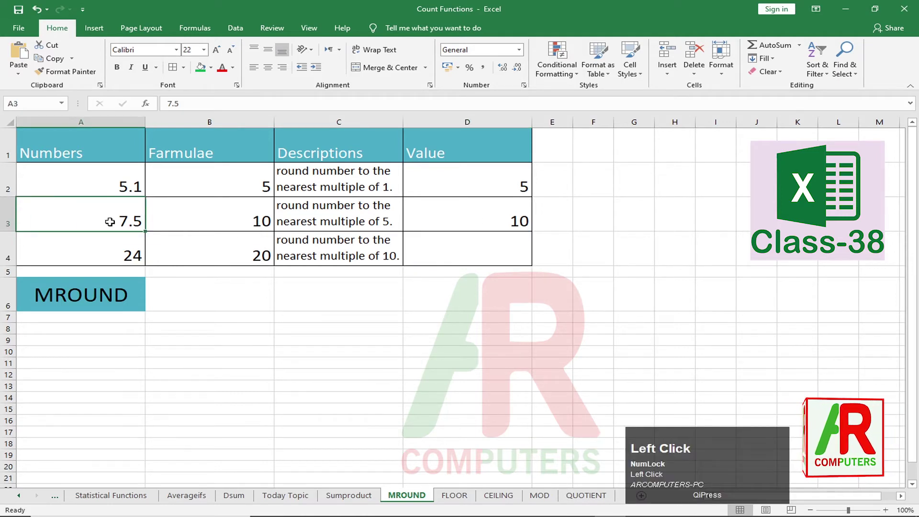
{"action": "type", "text": "7"}
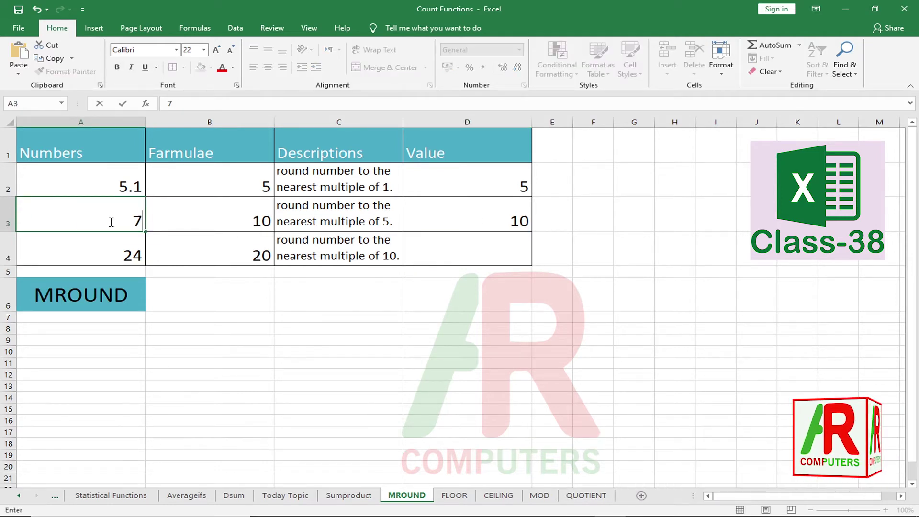
{"action": "type", "text": ".4"}
{"action": "key", "text": "Return"}
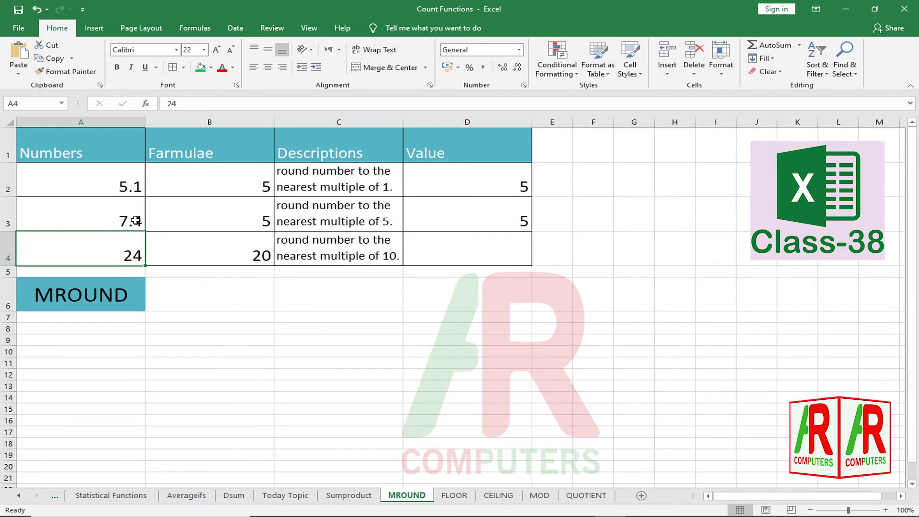
{"action": "left_click", "coordinate": [137, 221]}
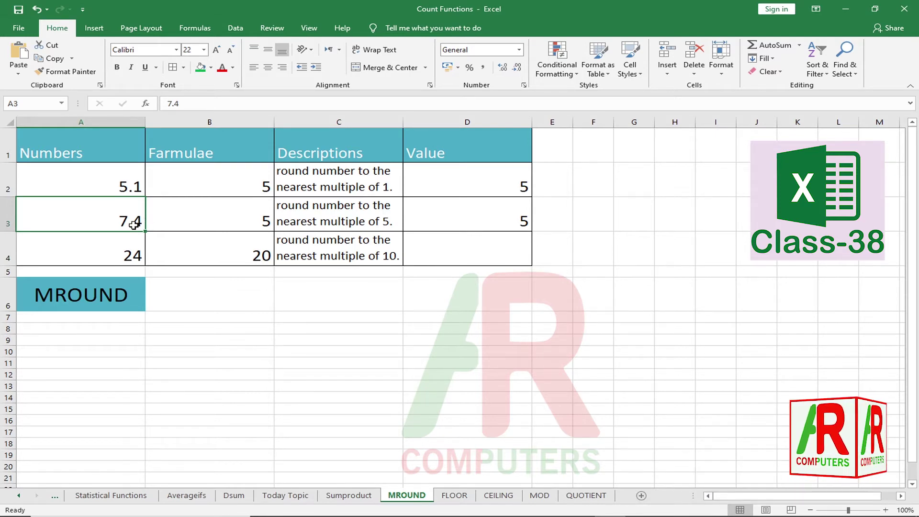
{"action": "left_click", "coordinate": [138, 219]}
{"action": "type", "text": "6"}
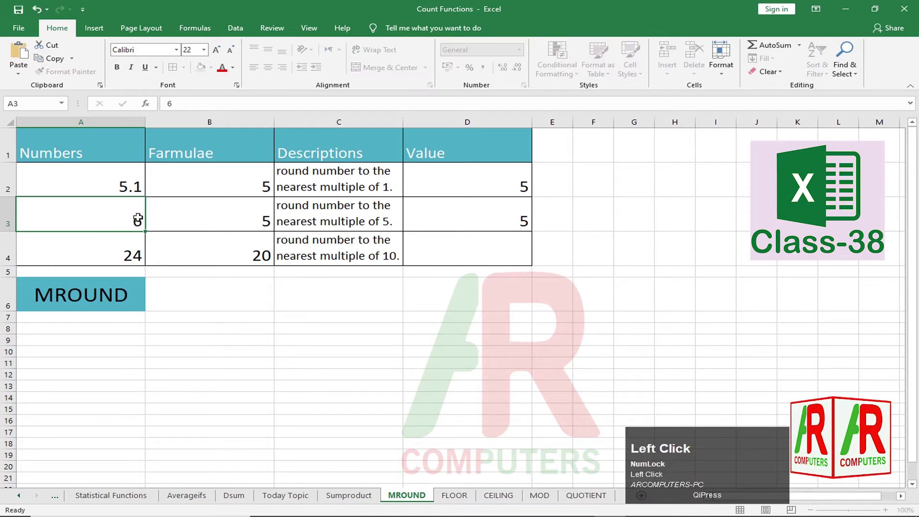
{"action": "key", "text": "Return"}
{"action": "left_click", "coordinate": [106, 215]}
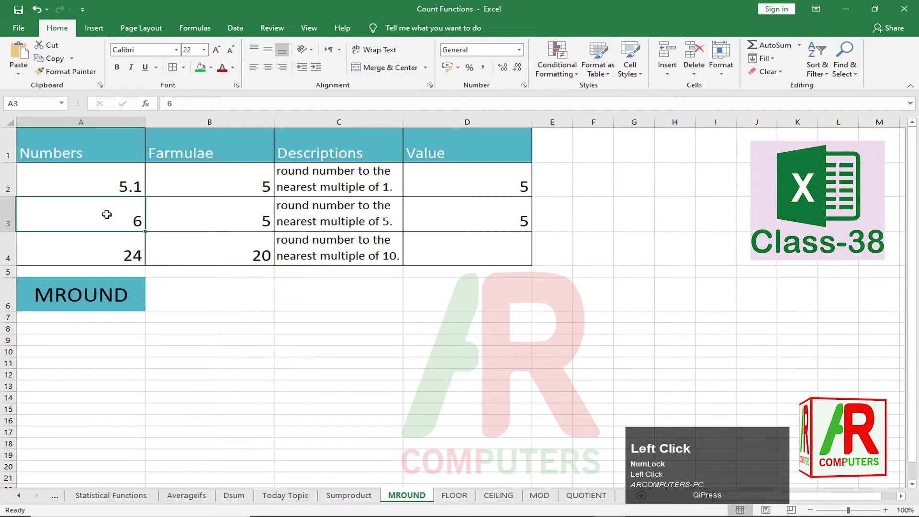
{"action": "type", "text": "7"}
Step: Test the multiple-of-5 rounding with 7.5 in A3, and replace it with 9.9
{"action": "left_click", "coordinate": [108, 215]}
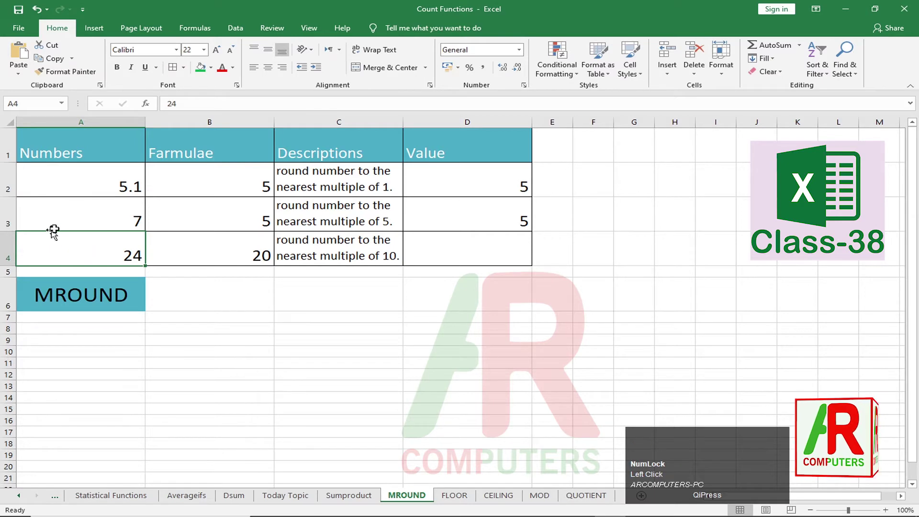
{"action": "type", "text": "7"}
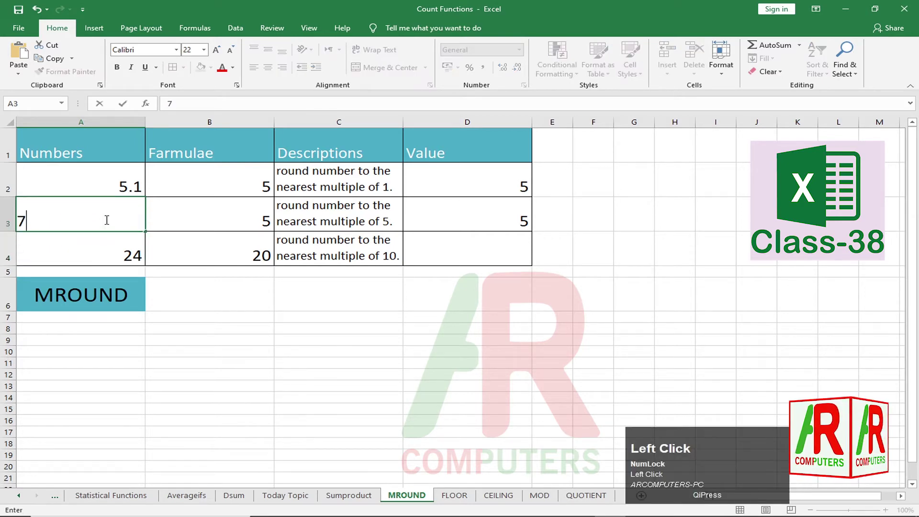
{"action": "type", "text": ".5"}
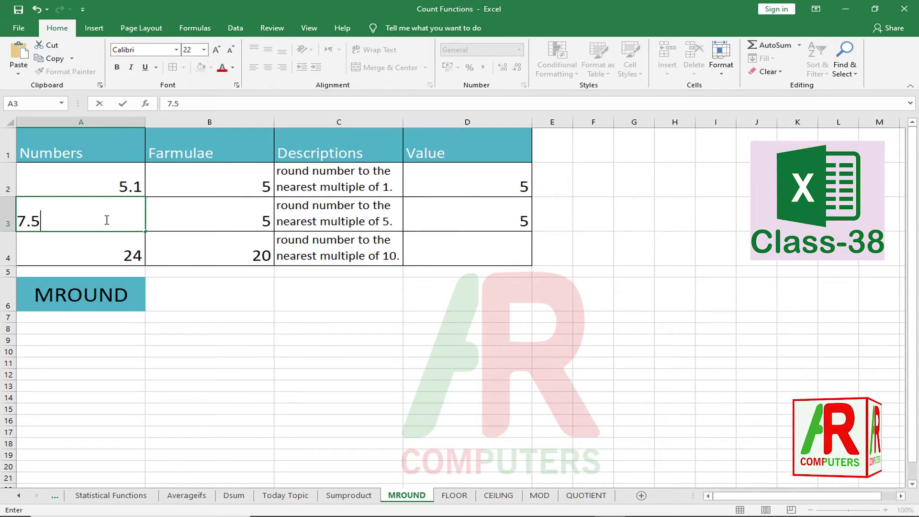
{"action": "key", "text": "Return"}
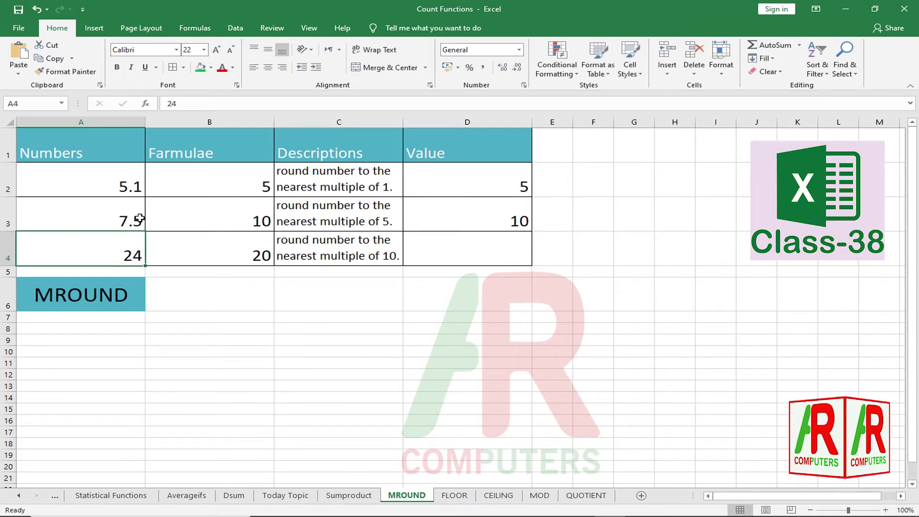
{"action": "left_click", "coordinate": [115, 217]}
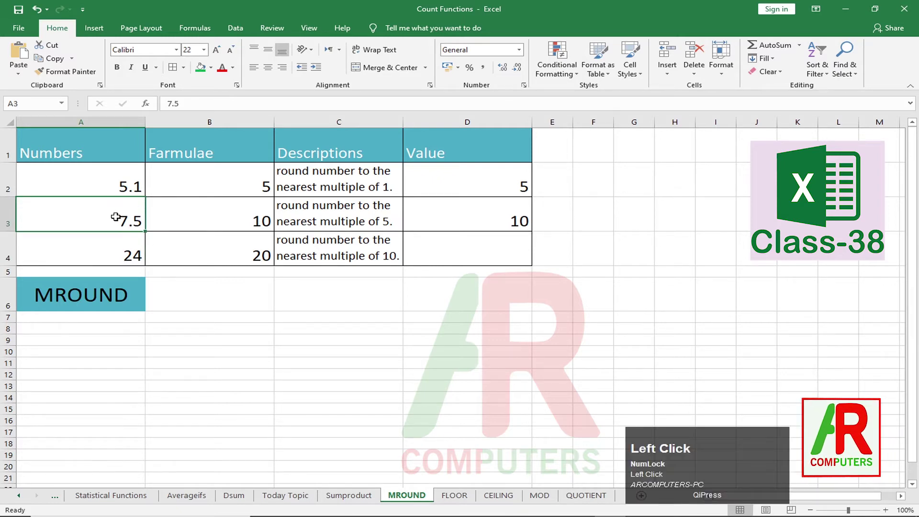
{"action": "type", "text": "7"}
{"action": "key", "text": "BackSpace"}
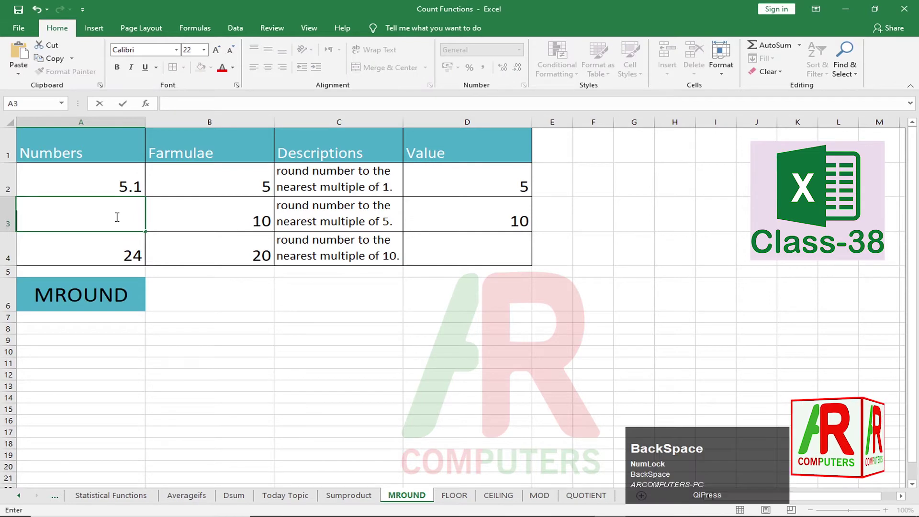
{"action": "type", "text": "9.9"}
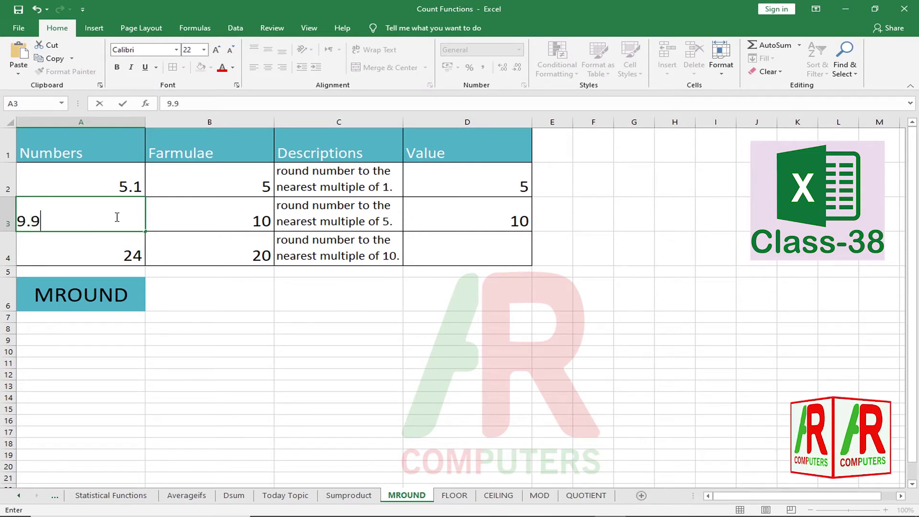
{"action": "key", "text": "Return"}
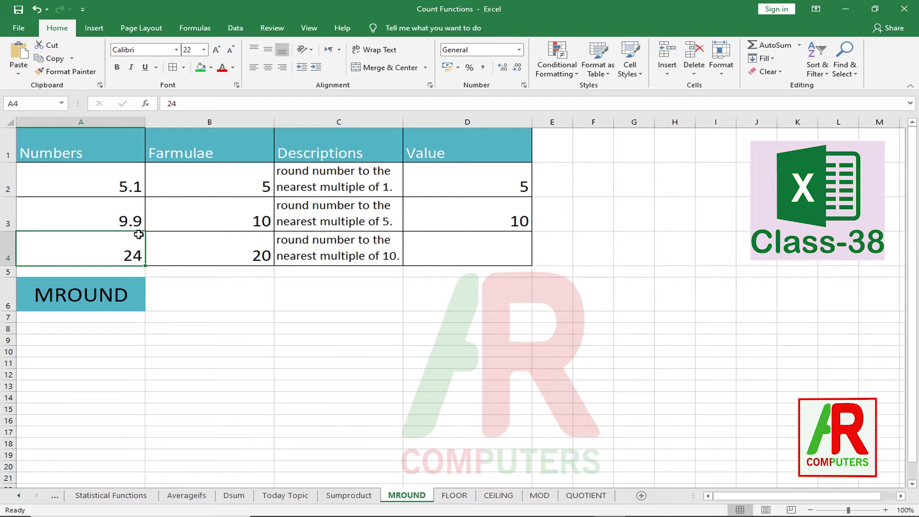
Step: Round the number in A4 to the nearest multiple of 10 by entering =MROUND(A4,10) in D4
{"action": "left_click", "coordinate": [444, 249]}
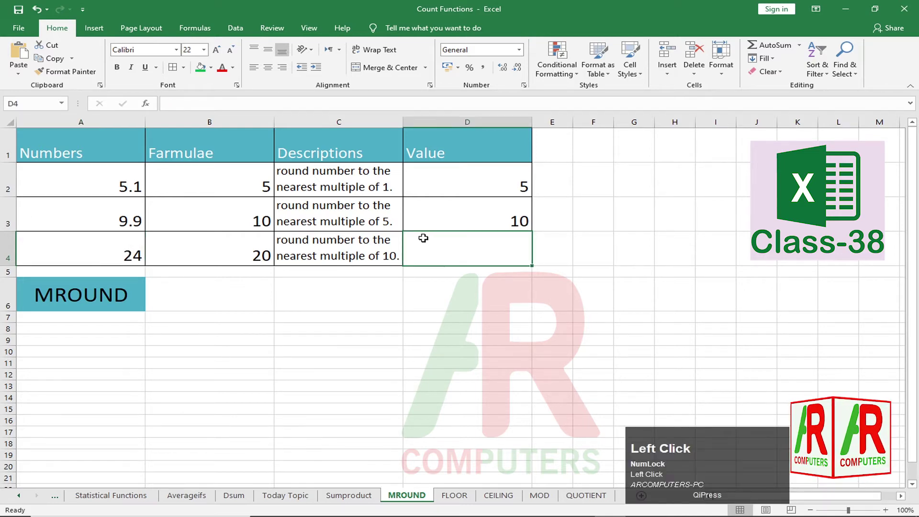
{"action": "type", "text": "=mrou"}
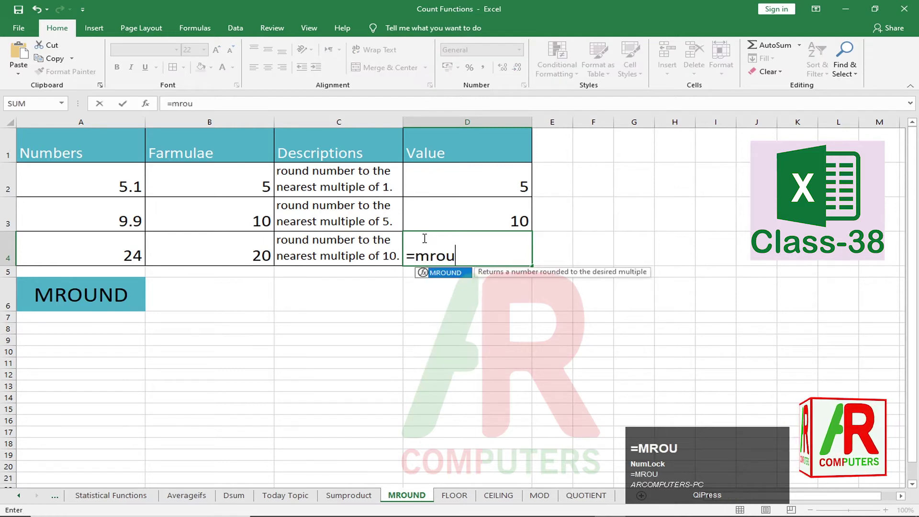
{"action": "key", "text": "Tab"}
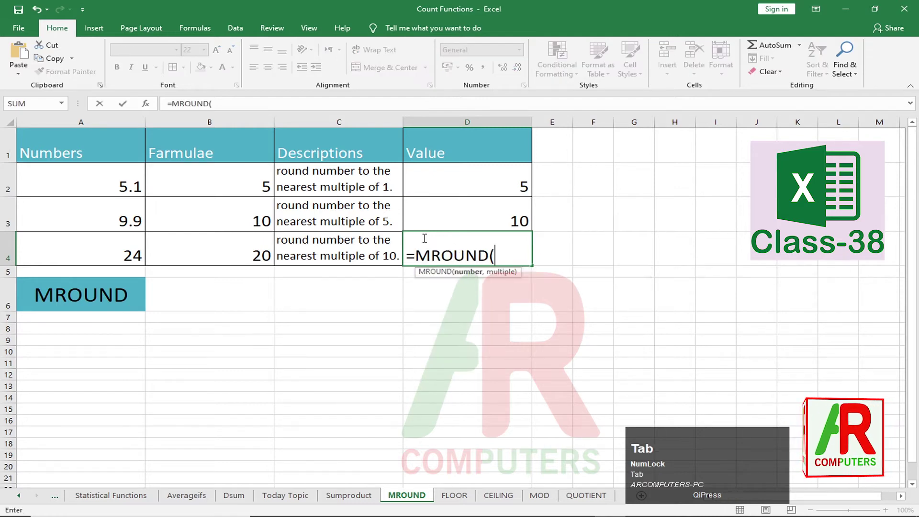
{"action": "left_click", "coordinate": [110, 253]}
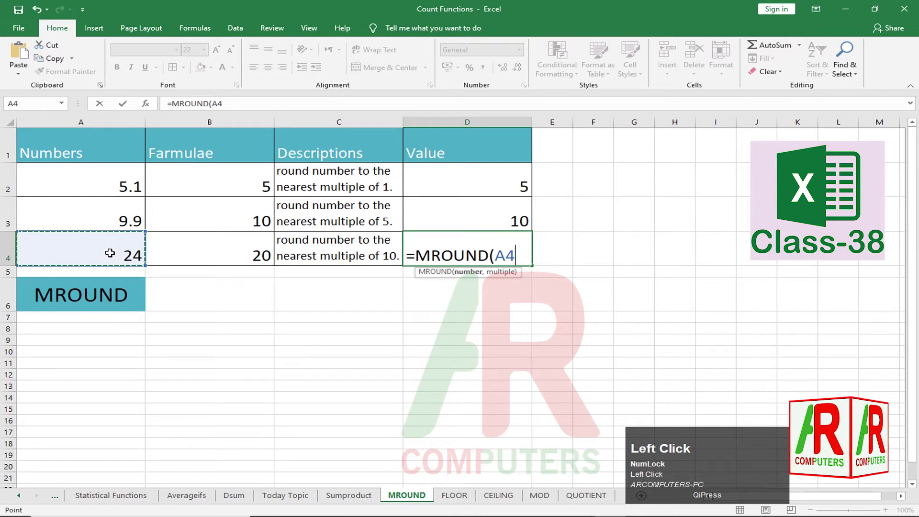
{"action": "type", "text": ","}
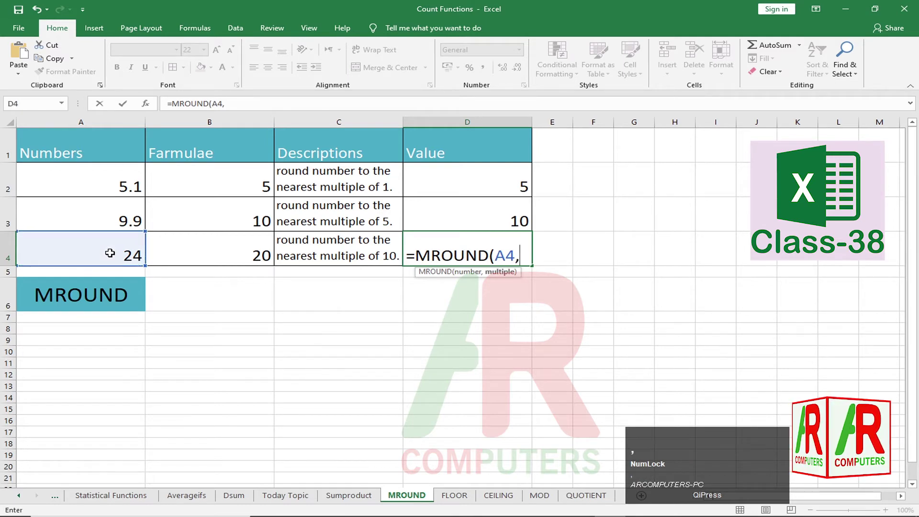
{"action": "type", "text": "10"}
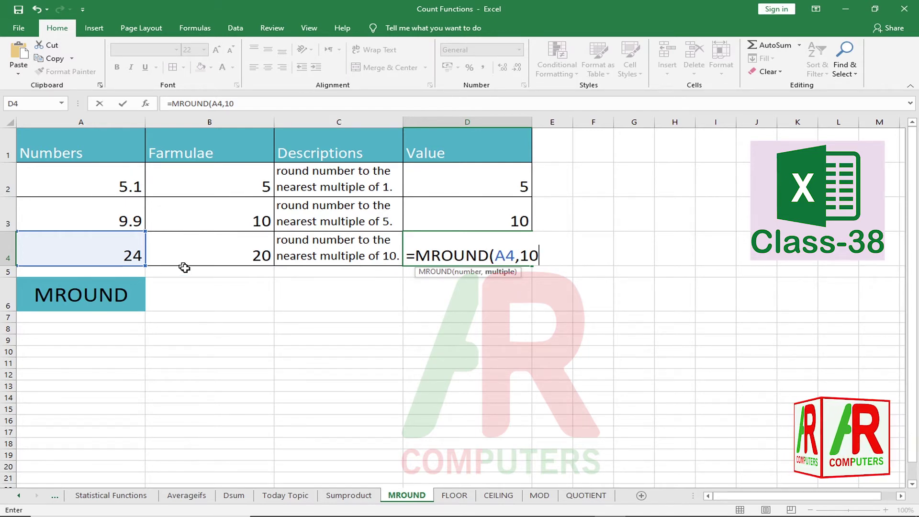
{"action": "key", "text": "Return"}
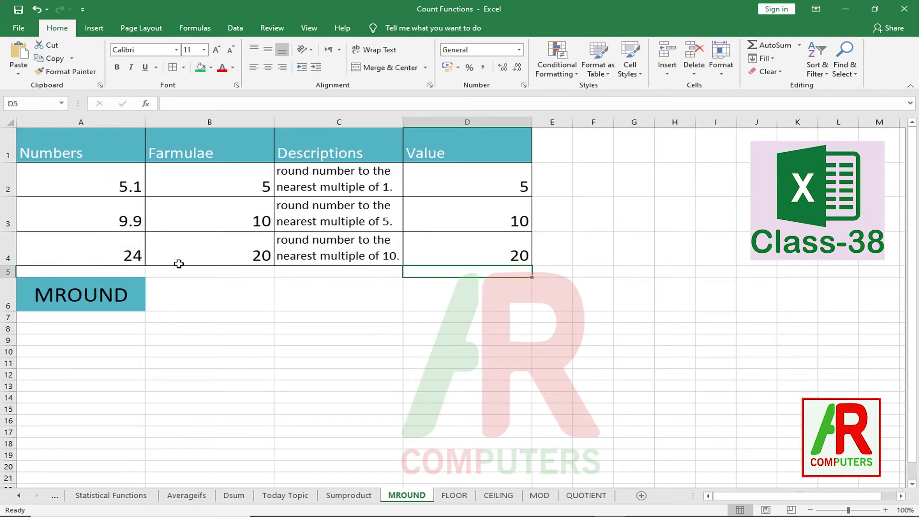
Step: Test the multiple-of-10 rounding by setting the number in A4 to 25 and to 21, and reselect A4
{"action": "left_click", "coordinate": [88, 249]}
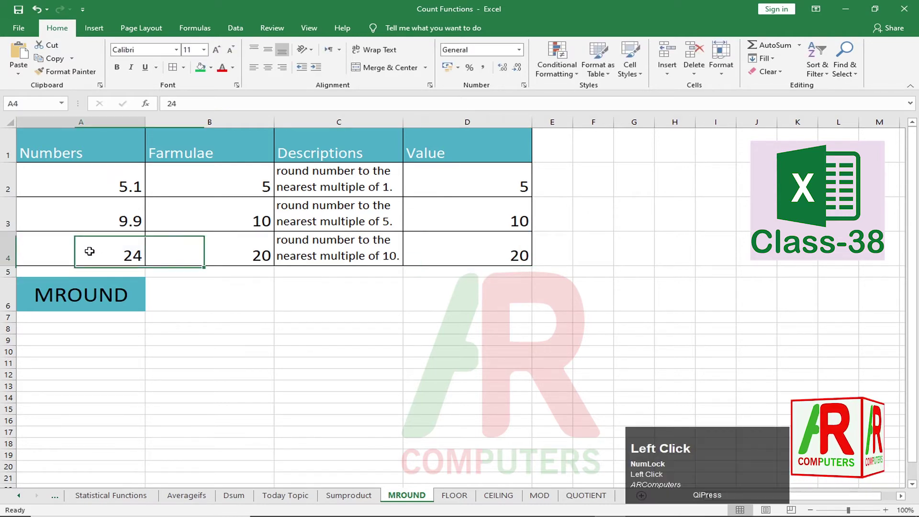
{"action": "type", "text": "25"}
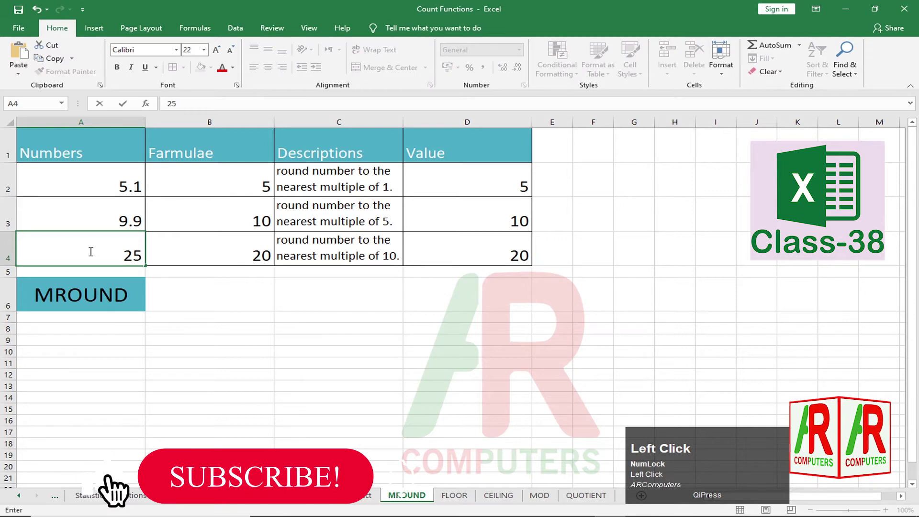
{"action": "key", "text": "Return"}
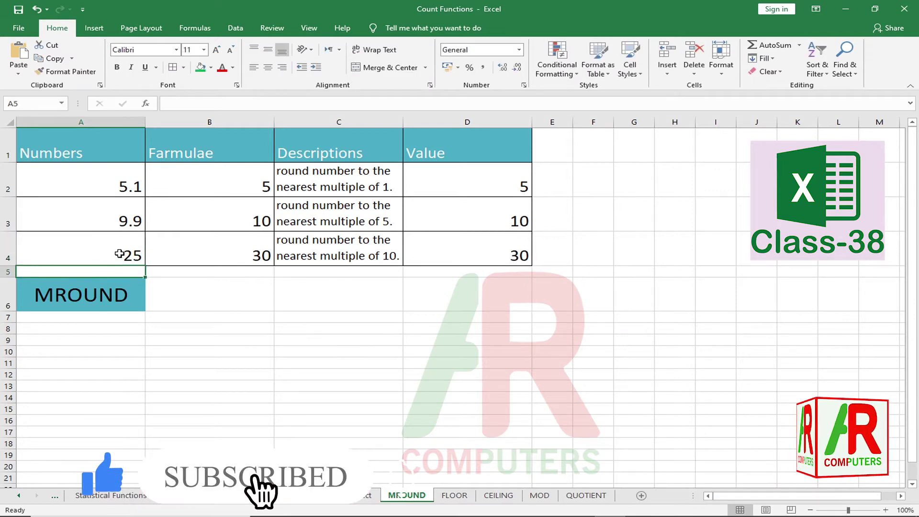
{"action": "left_click", "coordinate": [119, 253]}
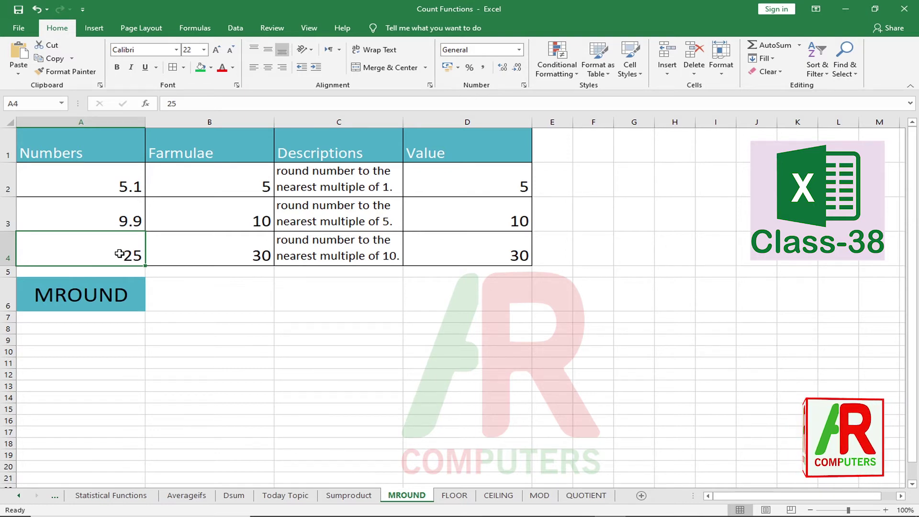
{"action": "left_click", "coordinate": [119, 254]}
{"action": "type", "text": "21"}
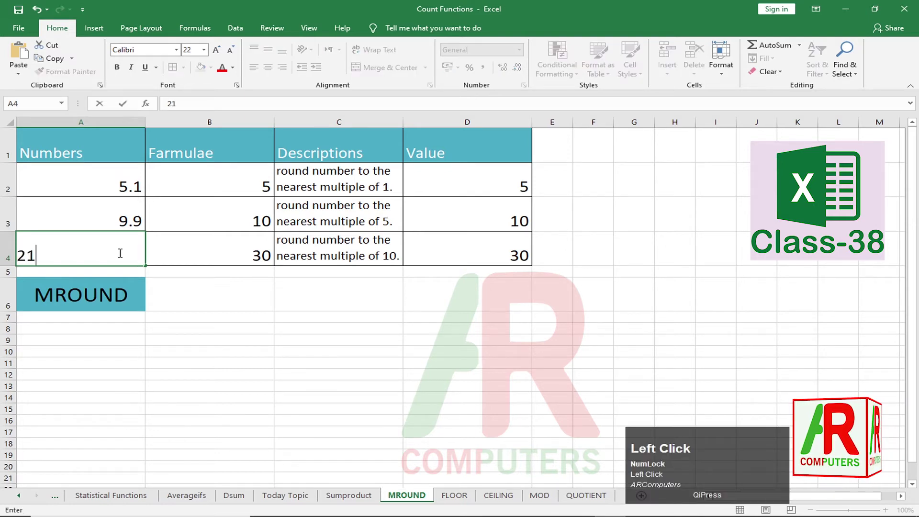
{"action": "key", "text": "Return"}
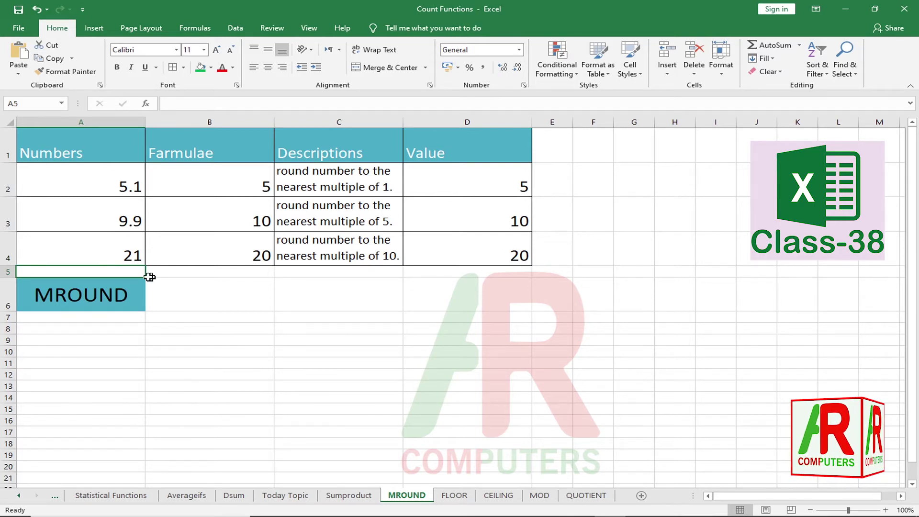
{"action": "left_click", "coordinate": [113, 250]}
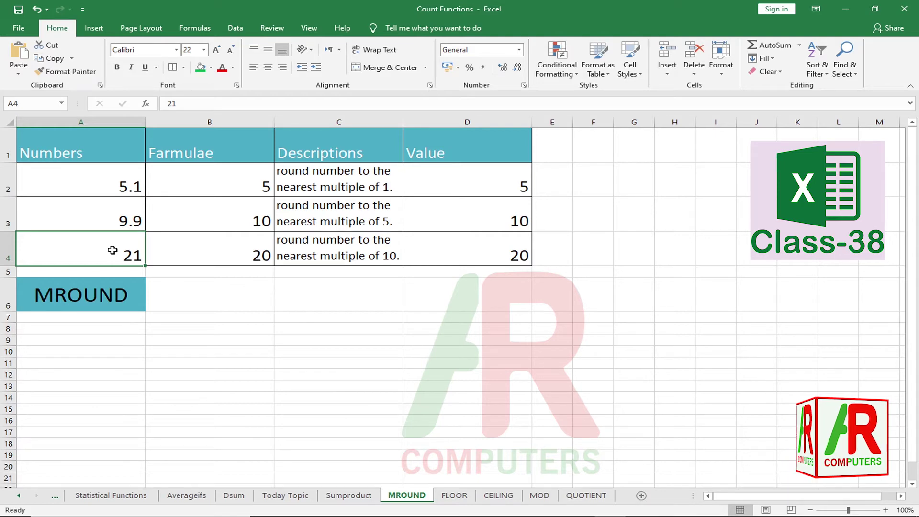
Step: Test the multiple-of-10 rounding by setting the number in A4 to 24 and to 25
{"action": "type", "text": "24"}
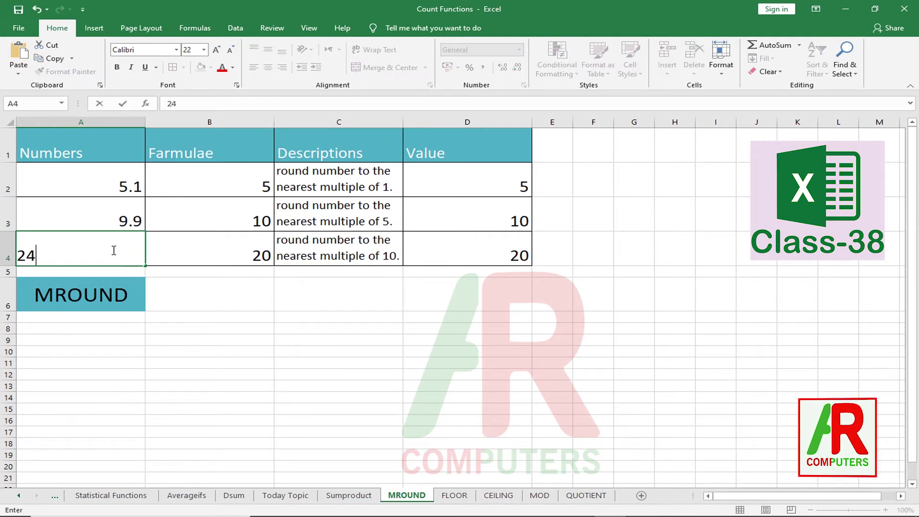
{"action": "key", "text": "Return"}
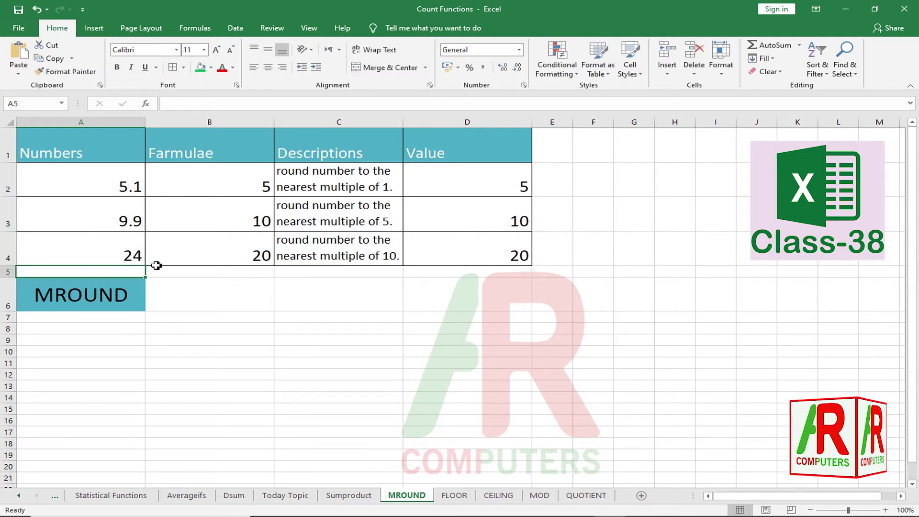
{"action": "left_click", "coordinate": [123, 256]}
{"action": "type", "text": "25"}
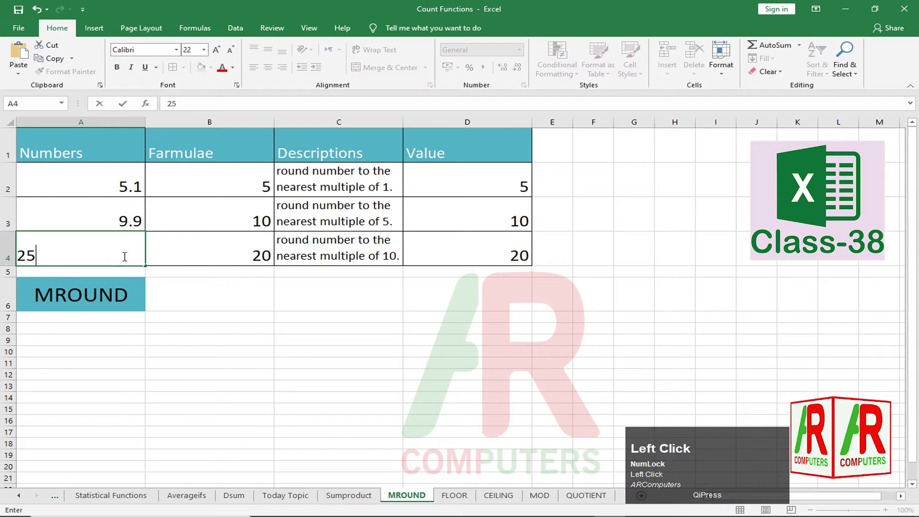
{"action": "key", "text": "Return"}
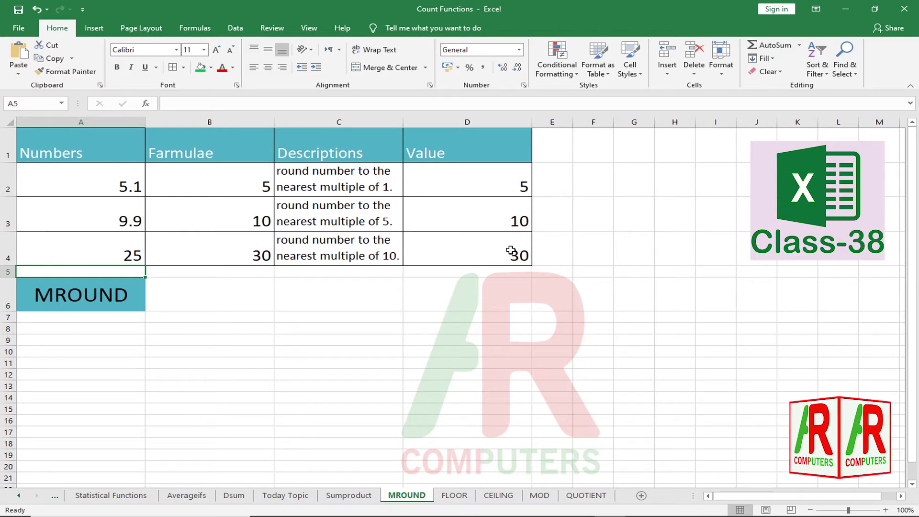
Step: On the FLOOR sheet, round the number in A2 down to the nearest multiple of 1 by entering =FLOOR(A2,1) in D2
{"action": "left_click", "coordinate": [458, 497]}
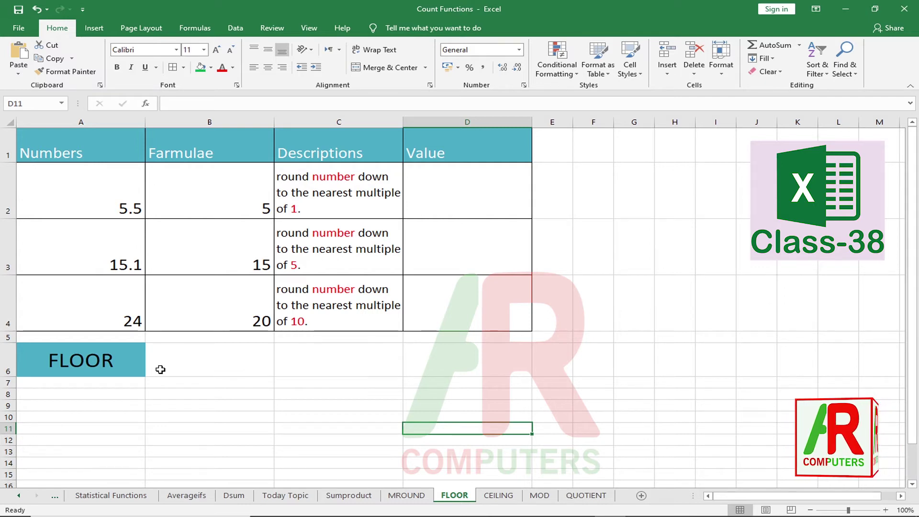
{"action": "left_click", "coordinate": [120, 205]}
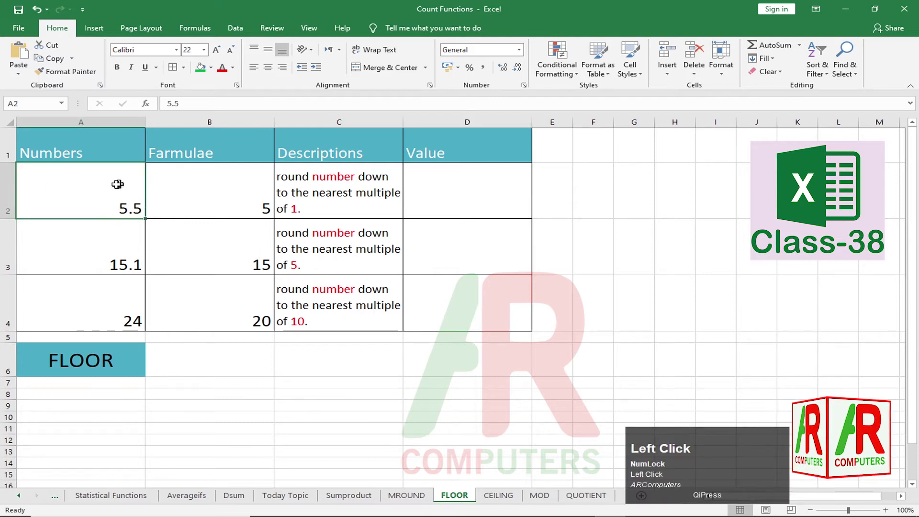
{"action": "left_click", "coordinate": [455, 198]}
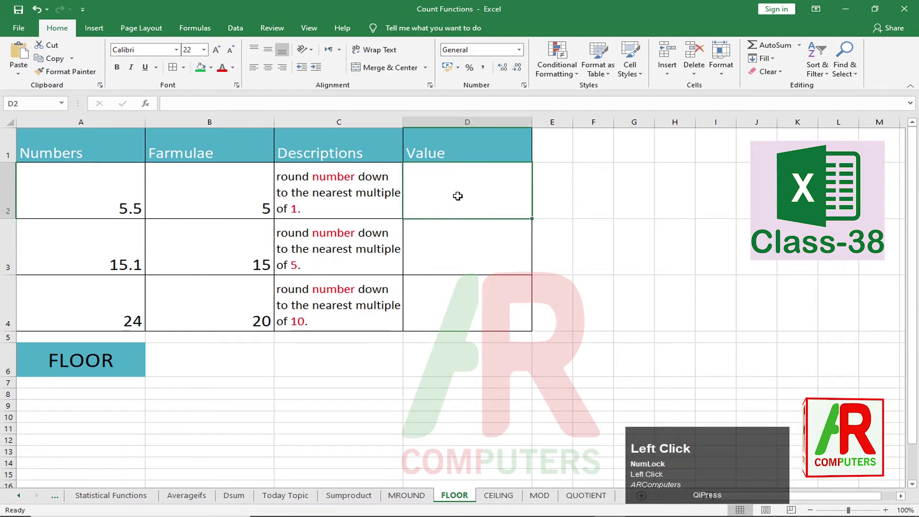
{"action": "type", "text": "="}
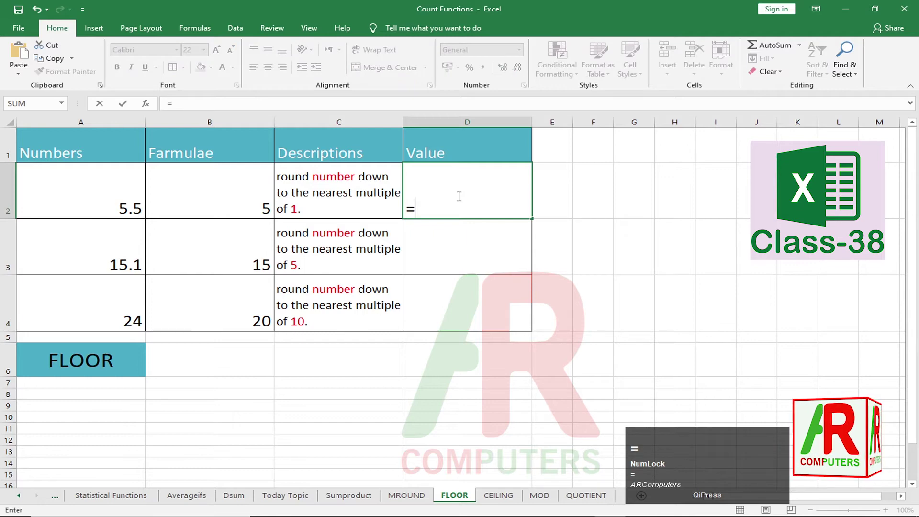
{"action": "type", "text": "floor"}
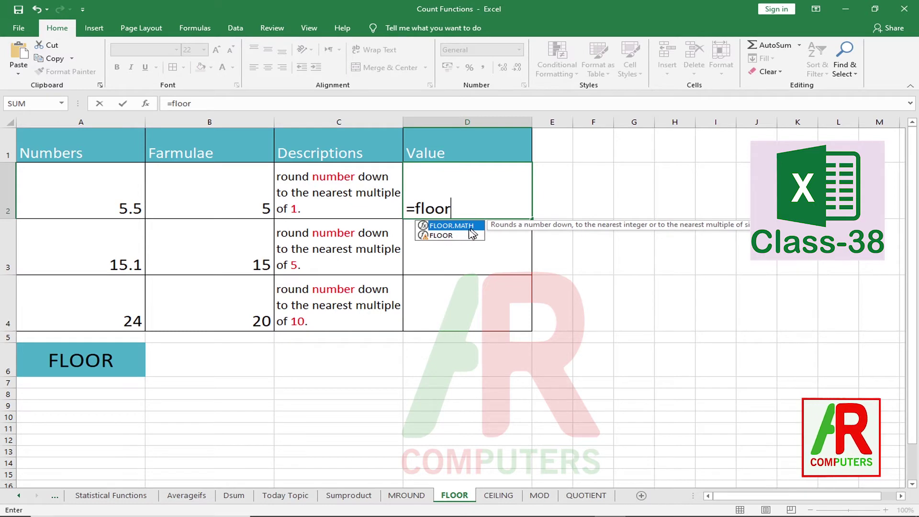
{"action": "left_click", "coordinate": [452, 236]}
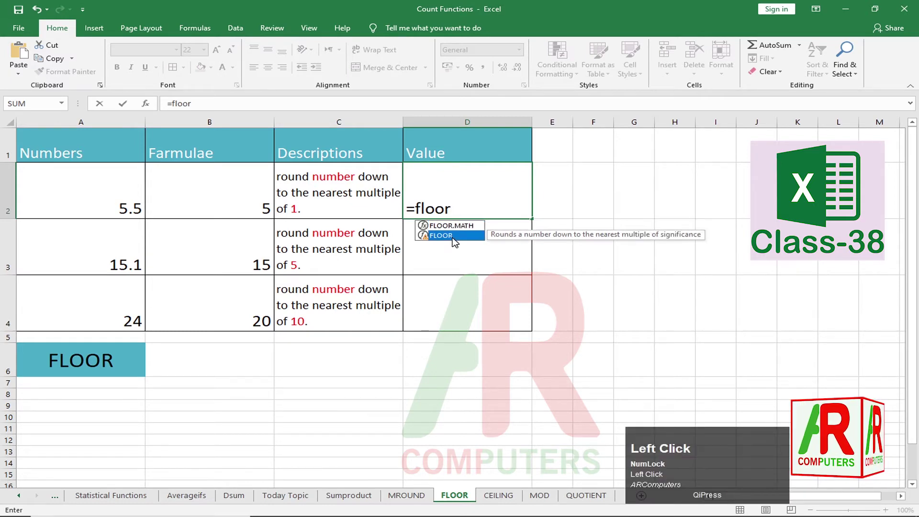
{"action": "key", "text": "Tab"}
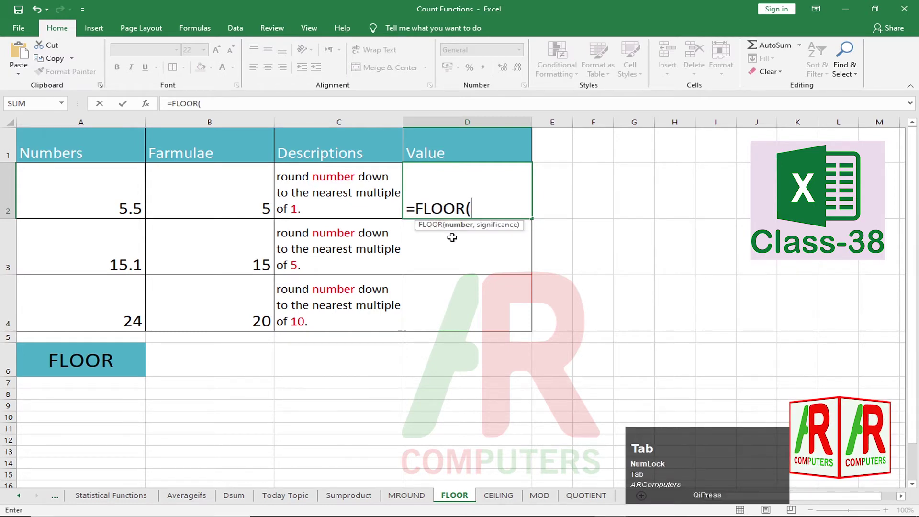
{"action": "left_click", "coordinate": [123, 206]}
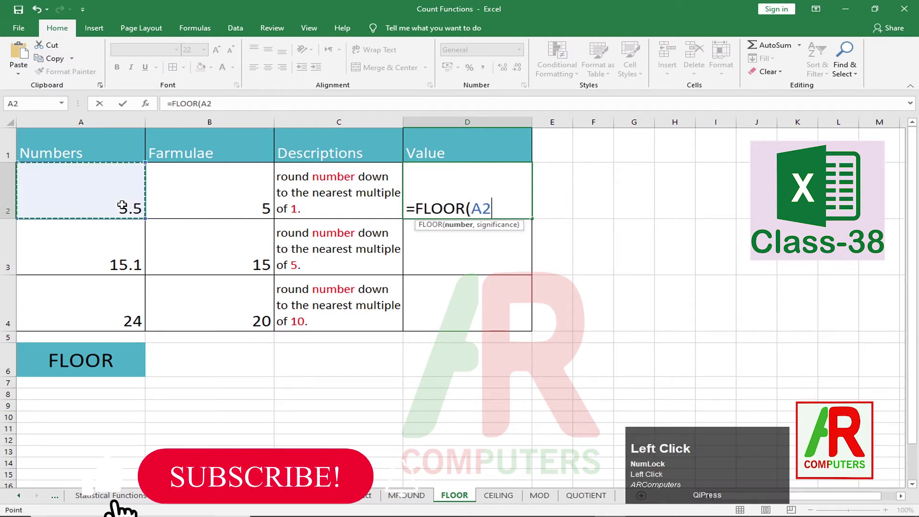
{"action": "type", "text": ","}
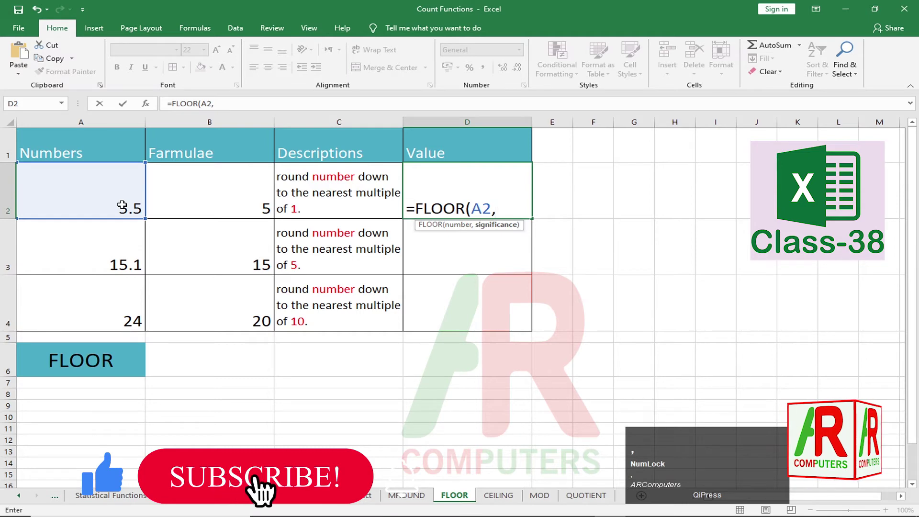
{"action": "type", "text": "1"}
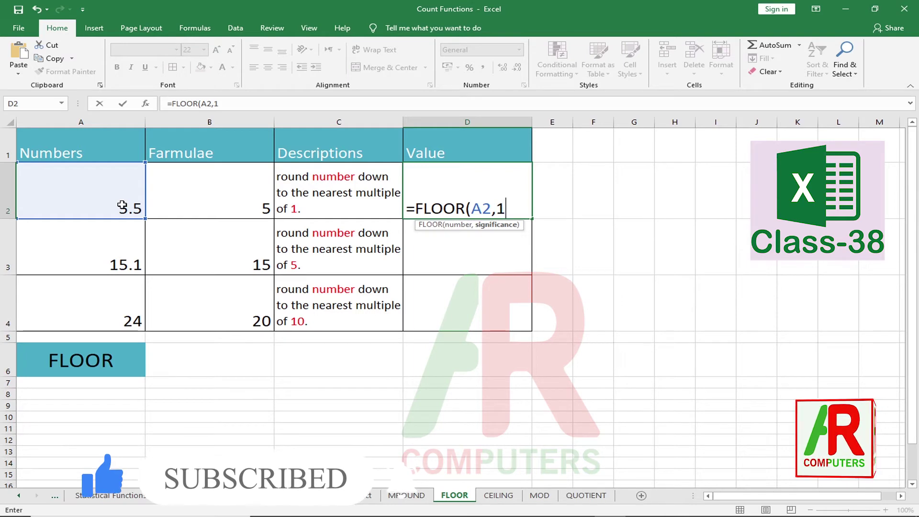
{"action": "key", "text": "Return"}
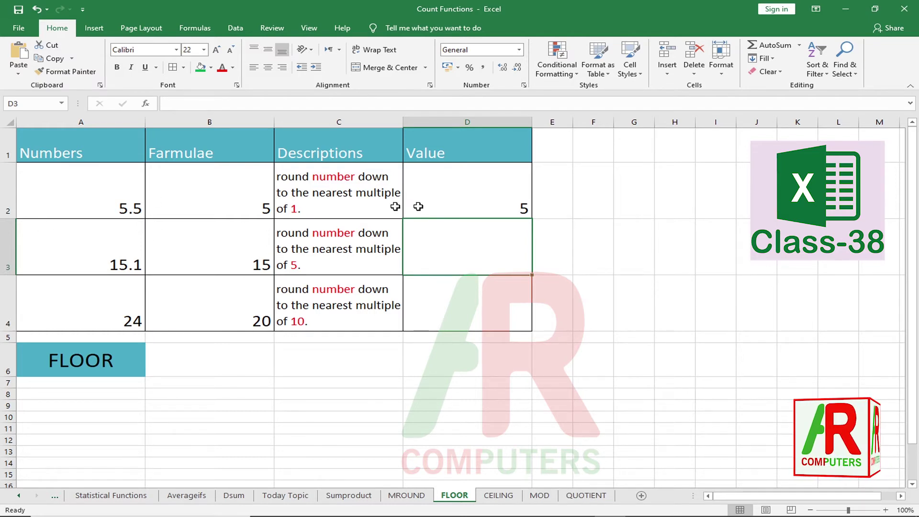
Step: Test the rounding down to a multiple of 1 by setting the number in A2 to 5.1 and to 5.9
{"action": "left_click", "coordinate": [106, 203]}
{"action": "type", "text": "5"}
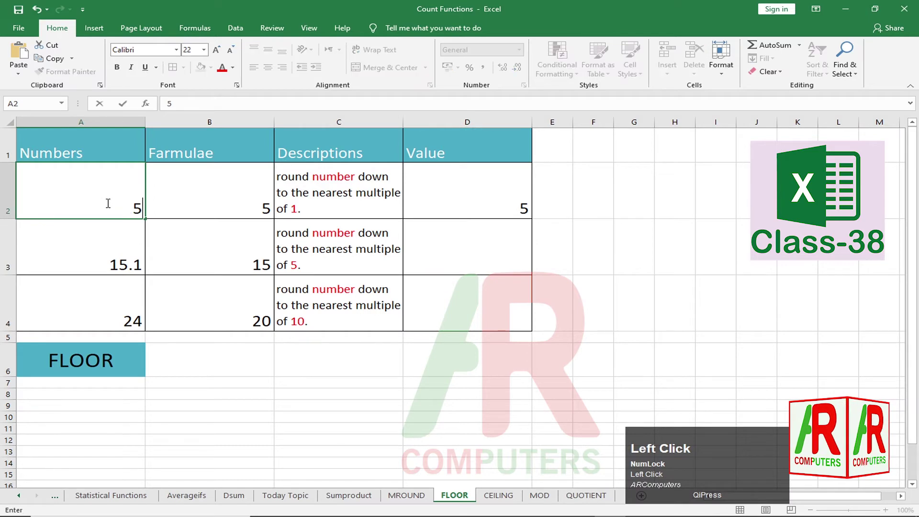
{"action": "type", "text": ".1"}
{"action": "key", "text": "Return"}
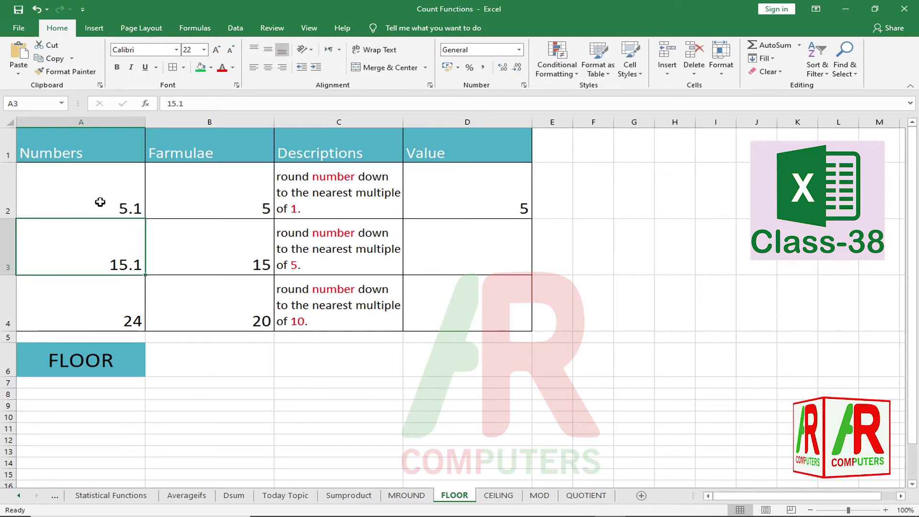
{"action": "left_click", "coordinate": [102, 201]}
{"action": "type", "text": "5.9"}
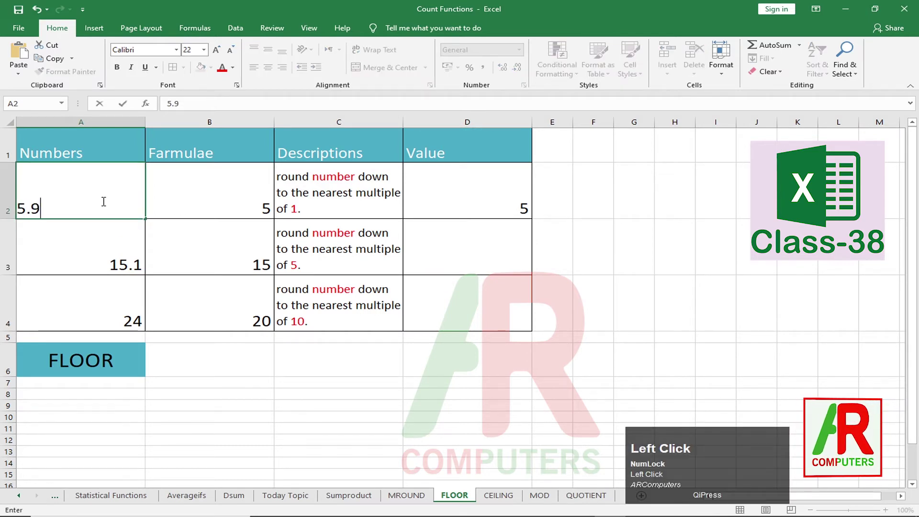
{"action": "key", "text": "Return"}
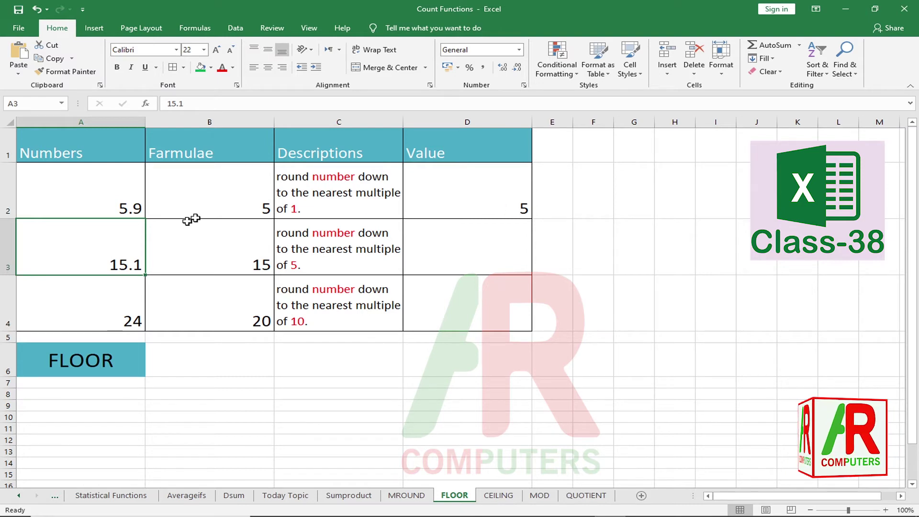
Step: Test the rounding down to a multiple of 1 with 4.9 in A2, and replace it with 4.1
{"action": "left_click", "coordinate": [123, 197]}
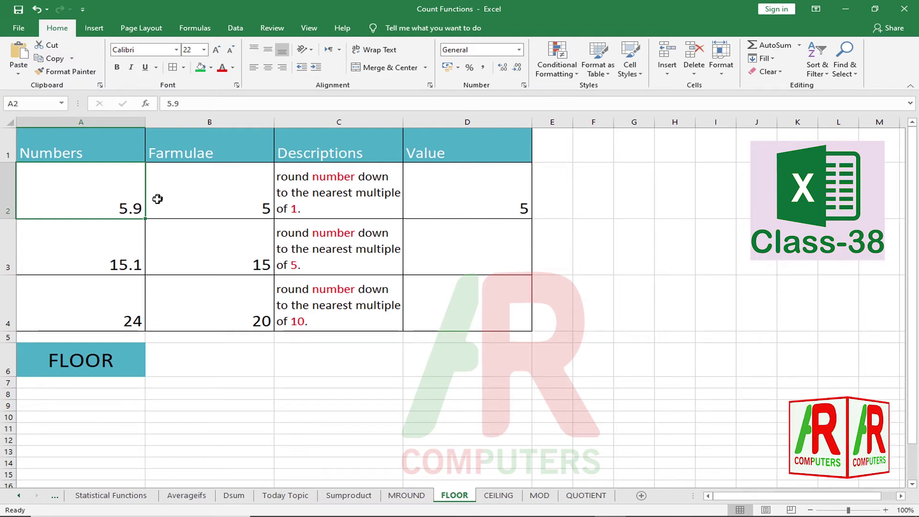
{"action": "left_click", "coordinate": [115, 200]}
{"action": "type", "text": "4.9"}
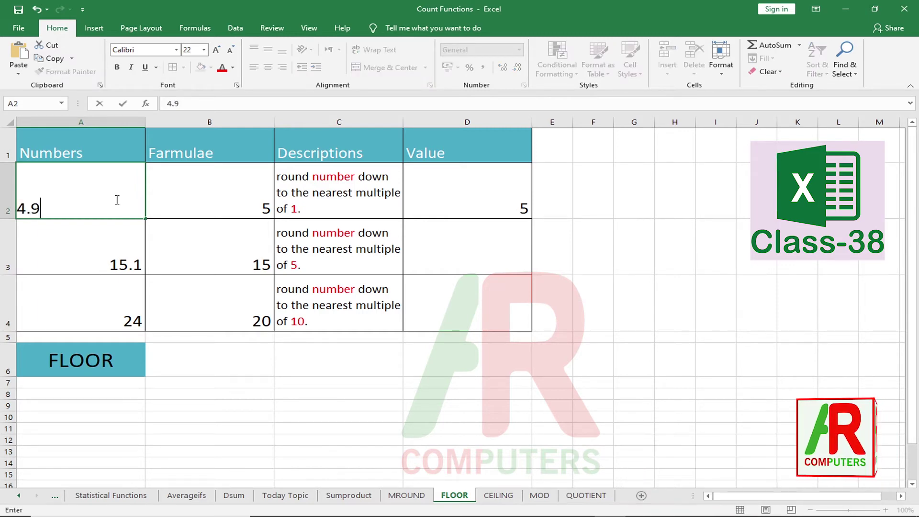
{"action": "key", "text": "Return"}
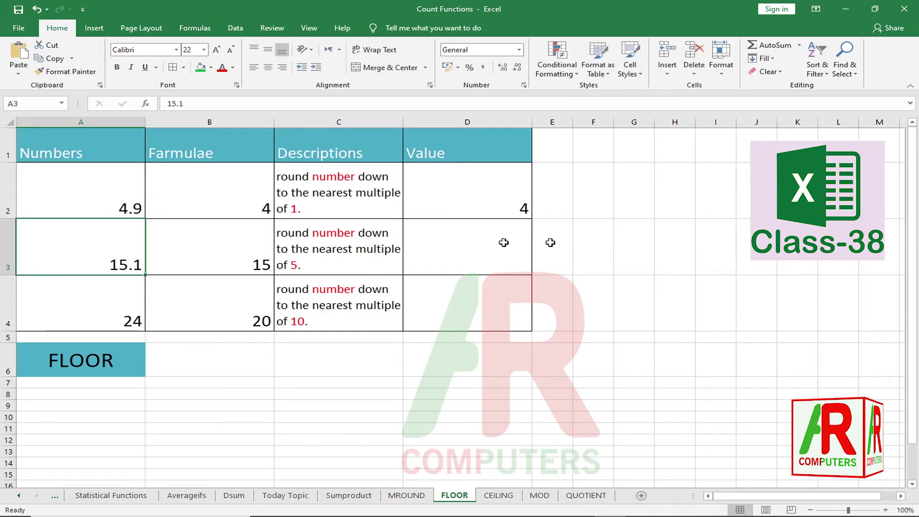
{"action": "left_click", "coordinate": [114, 202]}
{"action": "type", "text": "4"}
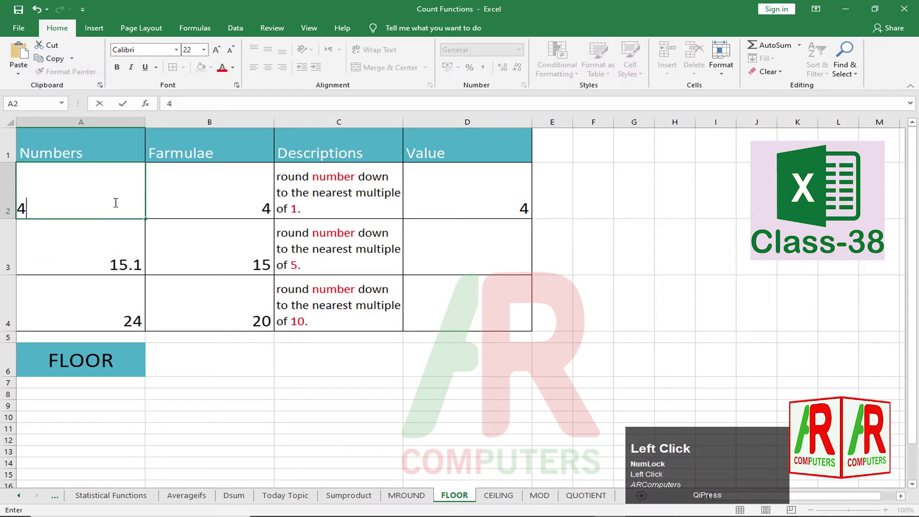
{"action": "type", "text": ".1"}
{"action": "key", "text": "Return"}
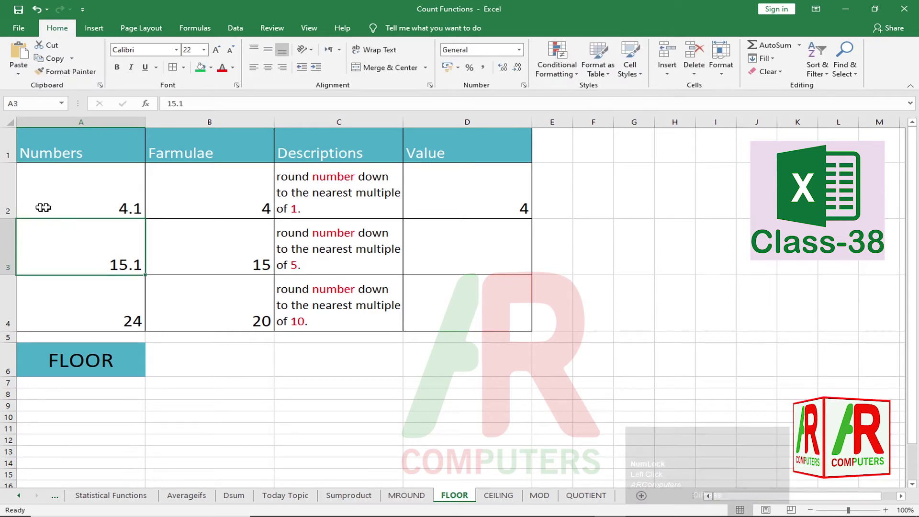
Step: Round the number in A3 down to the nearest multiple of 5 by entering =FLOOR(A3,5) in D3
{"action": "left_click", "coordinate": [504, 238]}
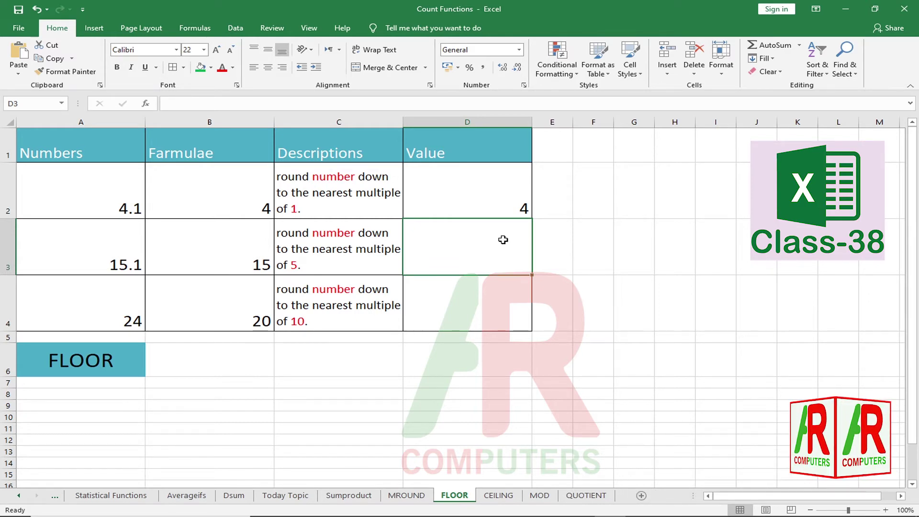
{"action": "type", "text": "=floor"}
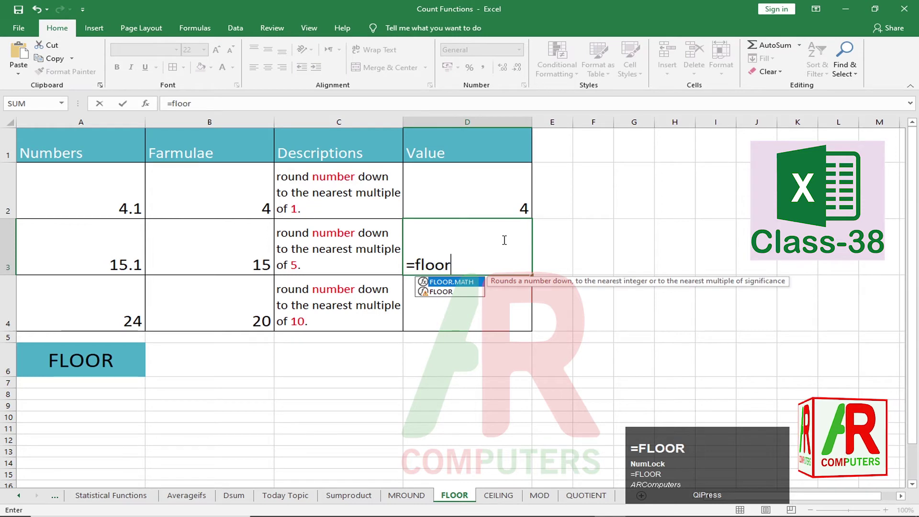
{"action": "key", "text": "Tab"}
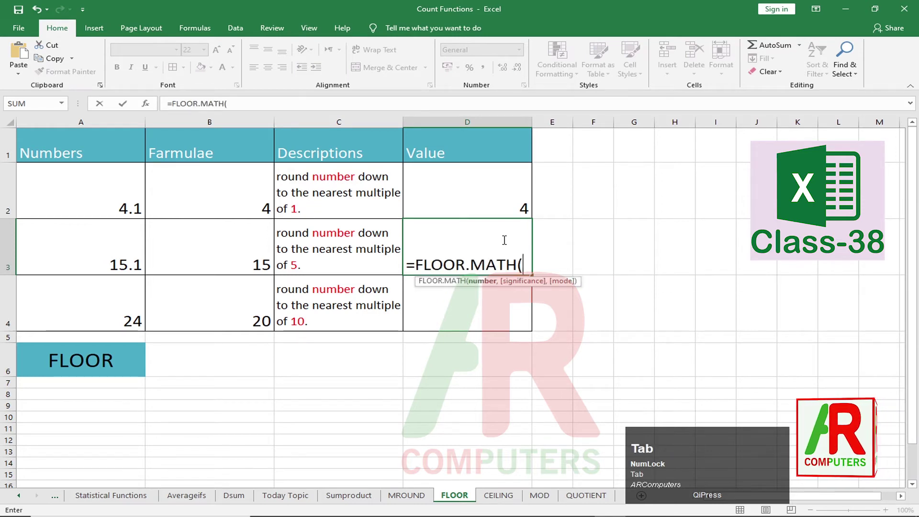
{"action": "left_click_drag", "start_coordinate": [466, 268], "coordinate": [518, 272]}
{"action": "key", "text": "BackSpace"}
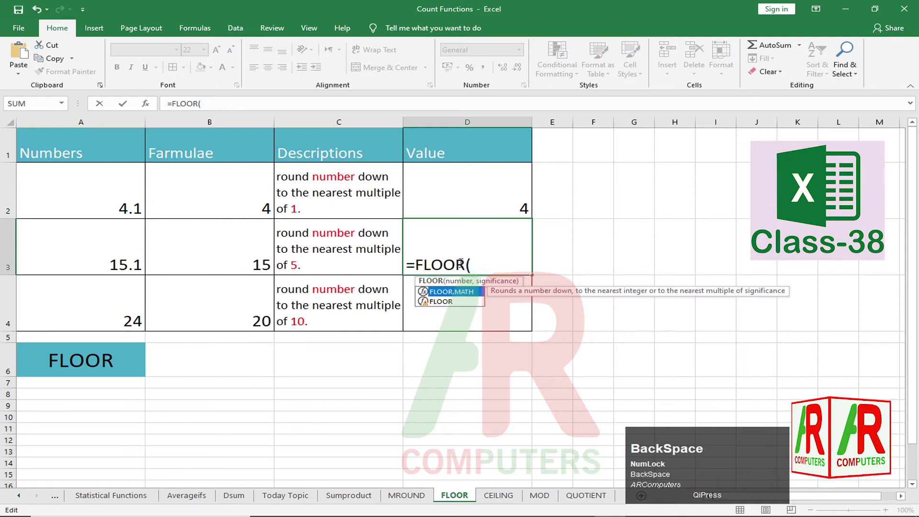
{"action": "left_click", "coordinate": [491, 264]}
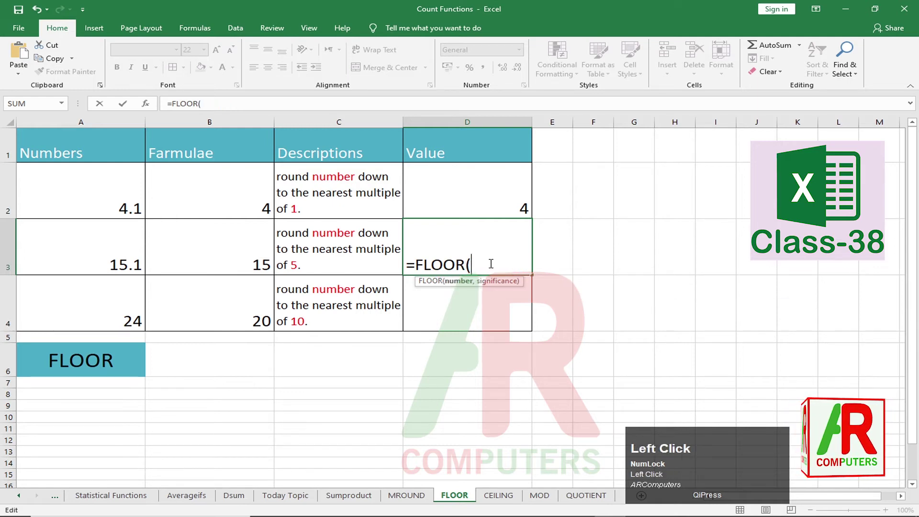
{"action": "left_click", "coordinate": [127, 265]}
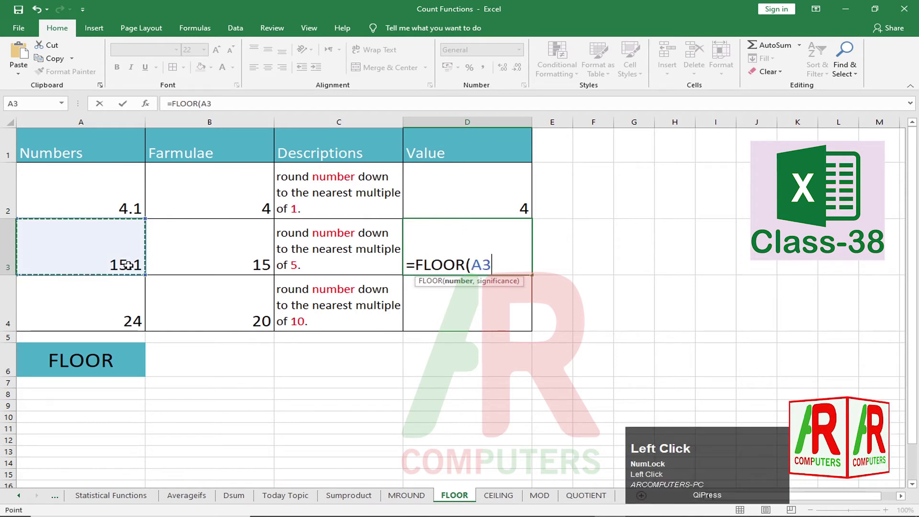
{"action": "type", "text": ","}
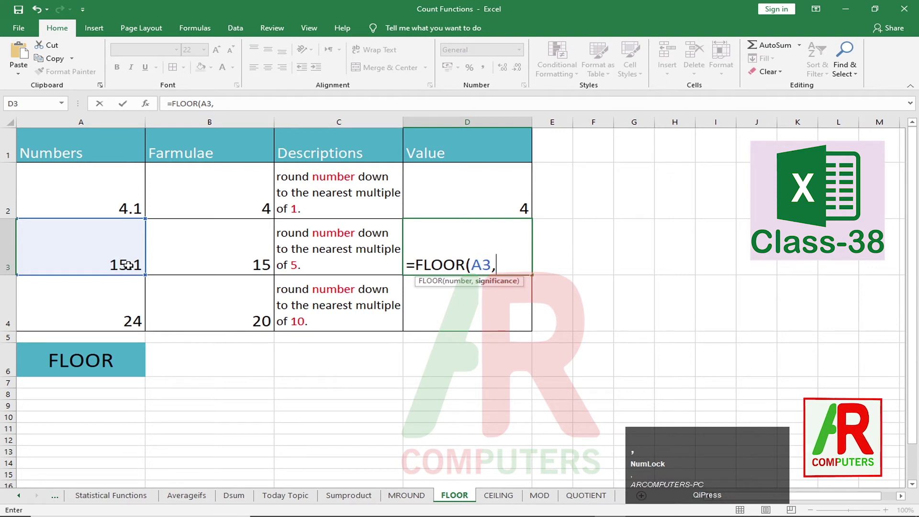
{"action": "type", "text": "5"}
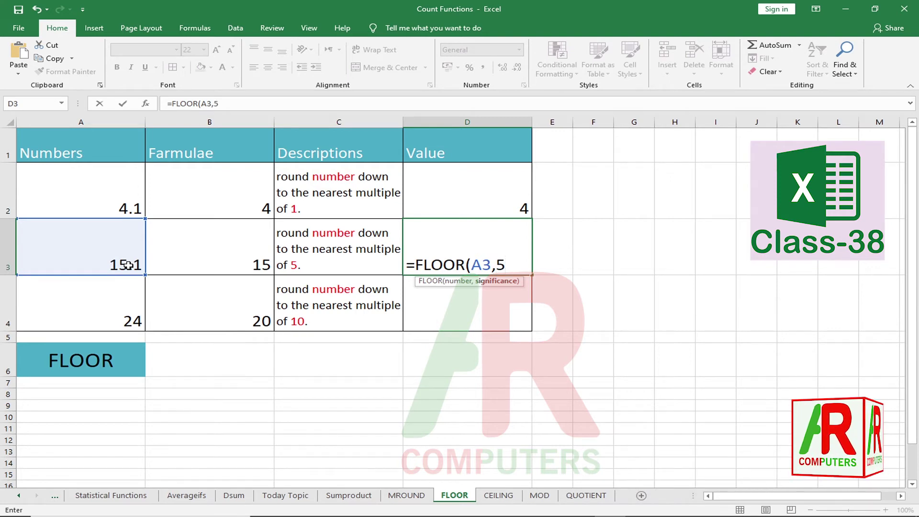
{"action": "key", "text": "Return"}
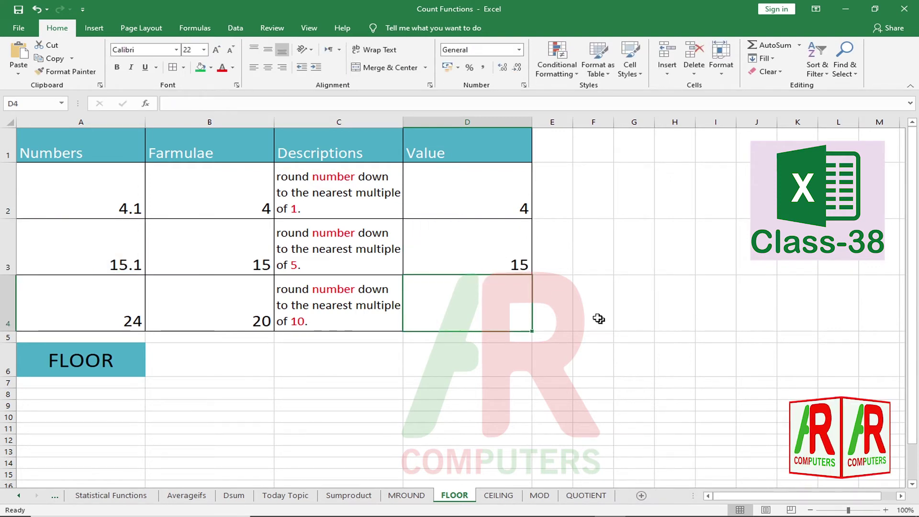
Step: Test the rounding down to a multiple of 5 by setting the number in A3 to 12.5 and to 14
{"action": "left_click", "coordinate": [86, 260]}
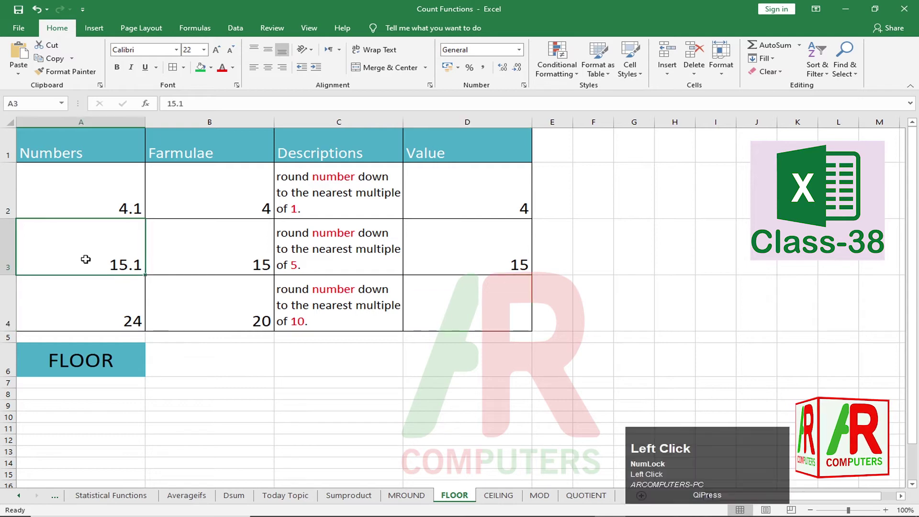
{"action": "type", "text": "12.5"}
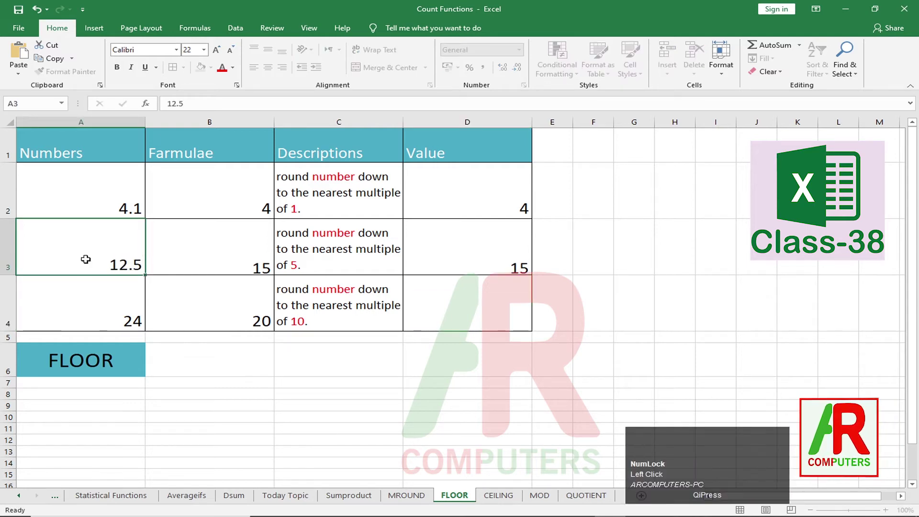
{"action": "key", "text": "Return"}
{"action": "left_click", "coordinate": [118, 259]}
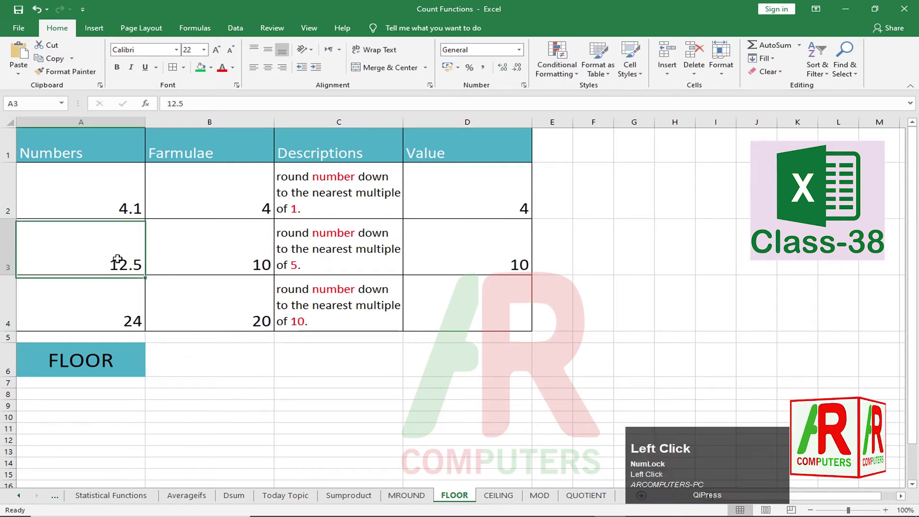
{"action": "double_click", "coordinate": [118, 259]}
{"action": "key", "text": "BackSpace"}
{"action": "key", "text": "BackSpace"}
{"action": "key", "text": "BackSpace"}
{"action": "type", "text": "4"}
{"action": "key", "text": "Return"}
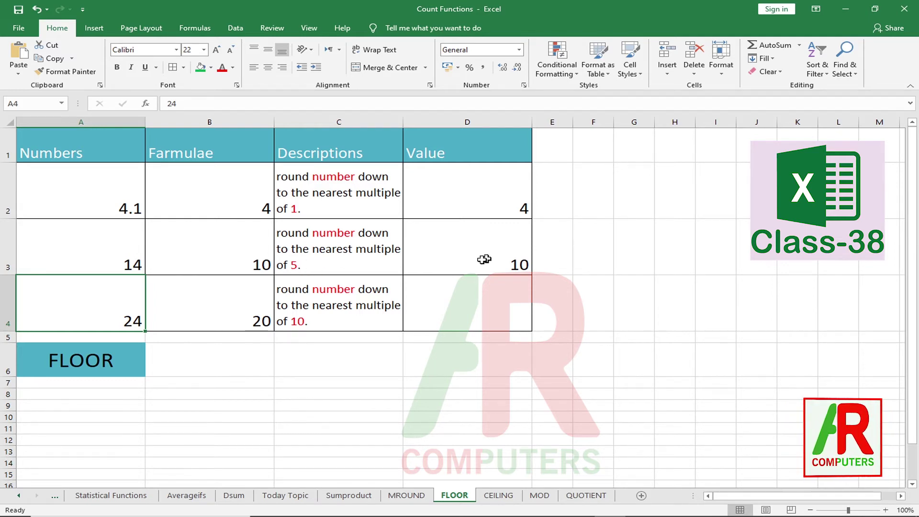
Step: Set the number in A3 to 15 to test an exact multiple of 5
{"action": "left_click", "coordinate": [129, 263]}
{"action": "type", "text": "15"}
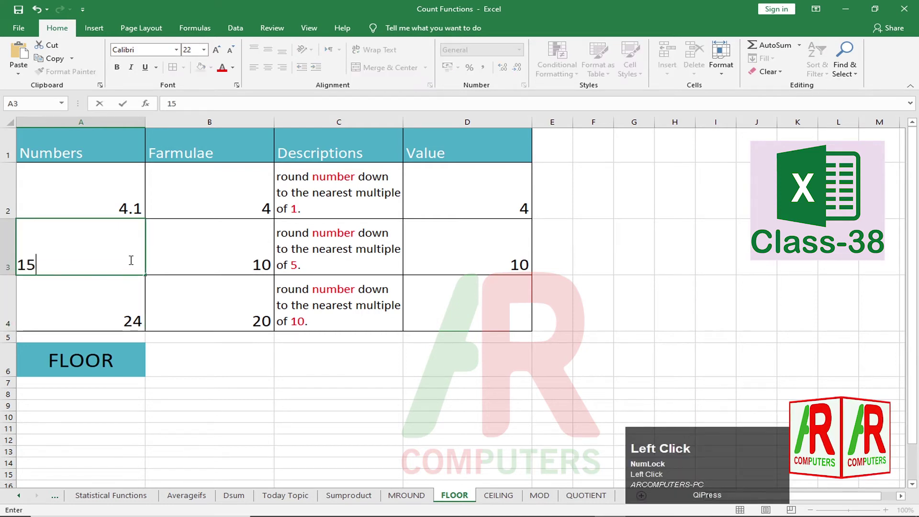
{"action": "key", "text": "Return"}
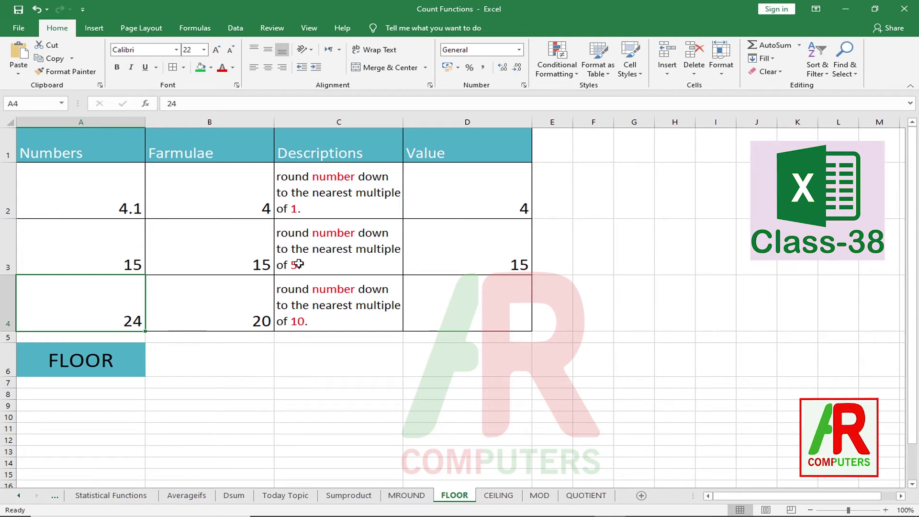
{"action": "left_click", "coordinate": [356, 316]}
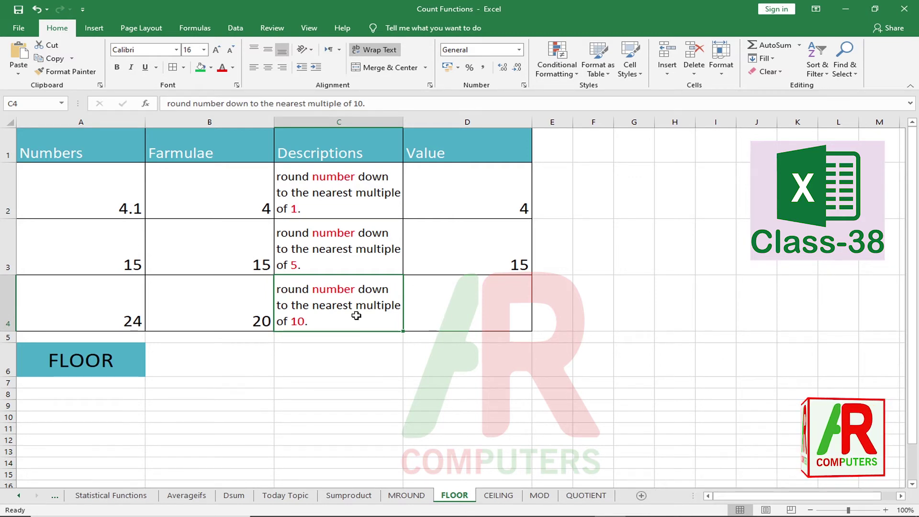
{"action": "left_click", "coordinate": [463, 321]}
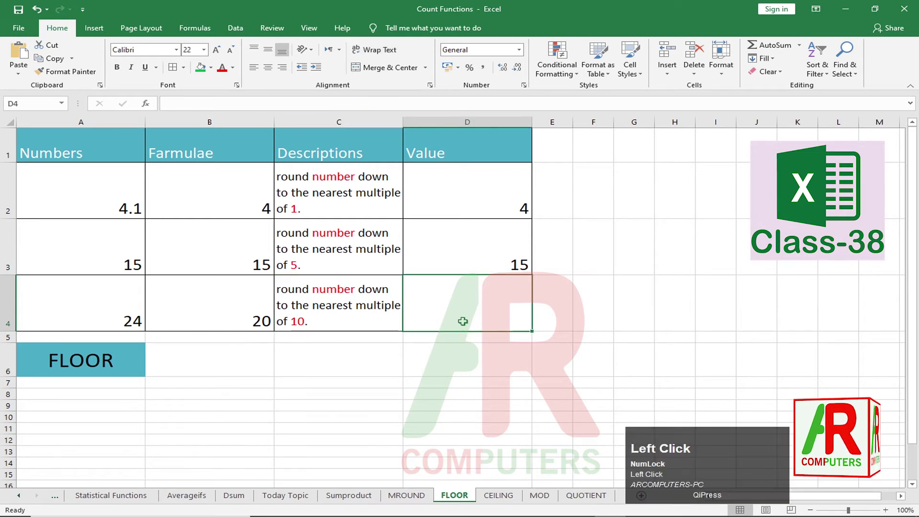
{"action": "type", "text": "=f"}
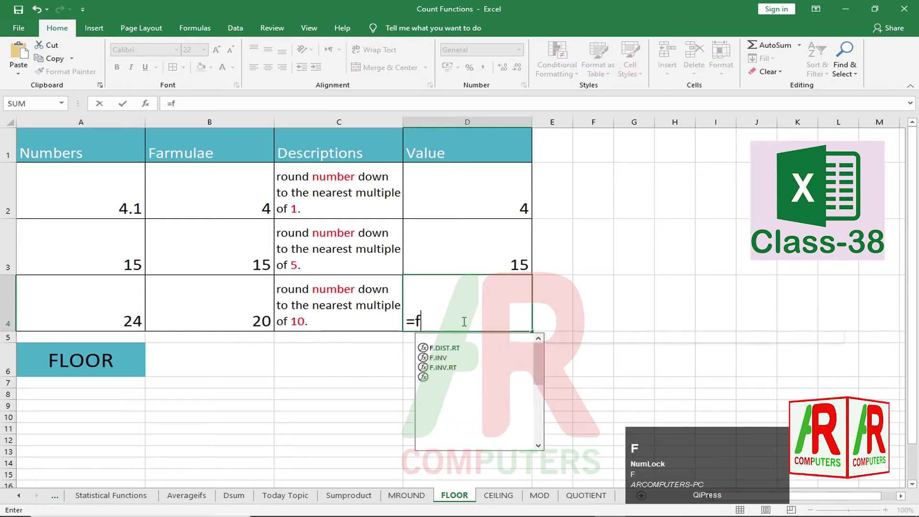
{"action": "type", "text": "loor"}
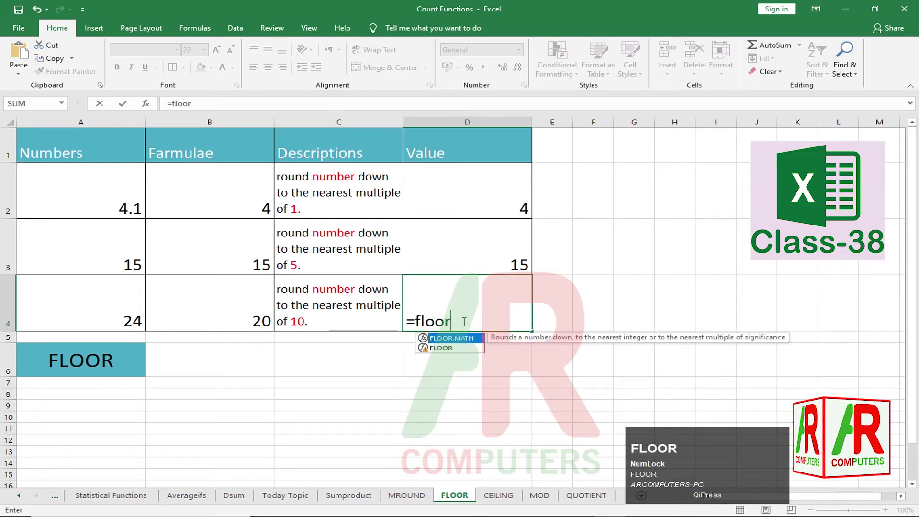
{"action": "left_click", "coordinate": [431, 352]}
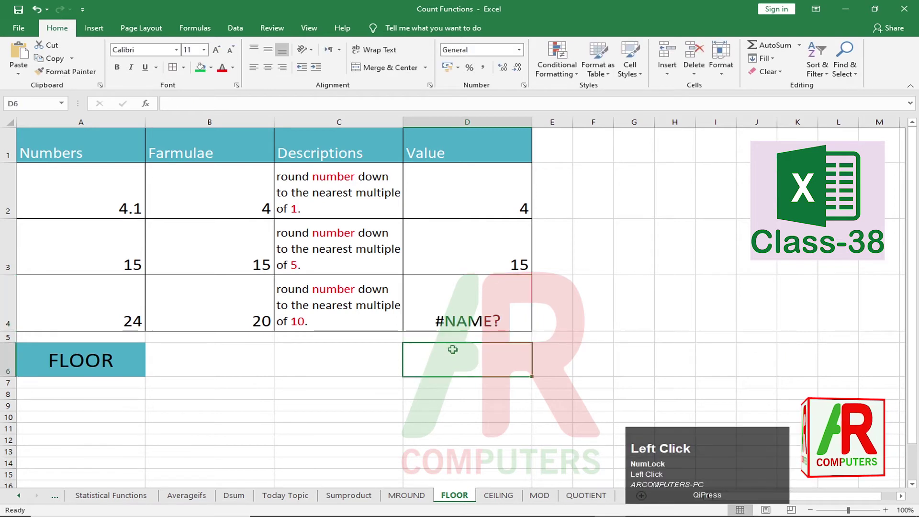
Step: Round the number in A4 down to the nearest multiple of 10 by entering =FLOOR(A4,10) in D4
{"action": "left_click", "coordinate": [460, 320]}
{"action": "type", "text": "="}
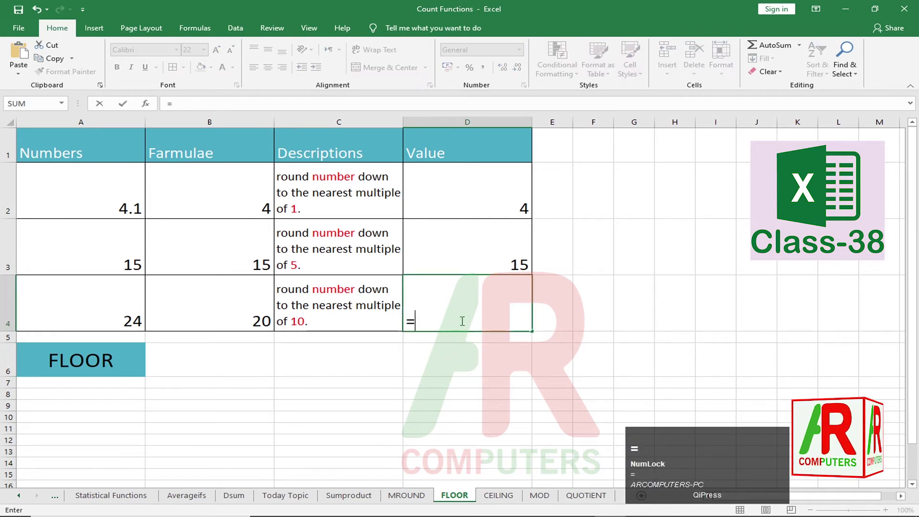
{"action": "type", "text": "floor"}
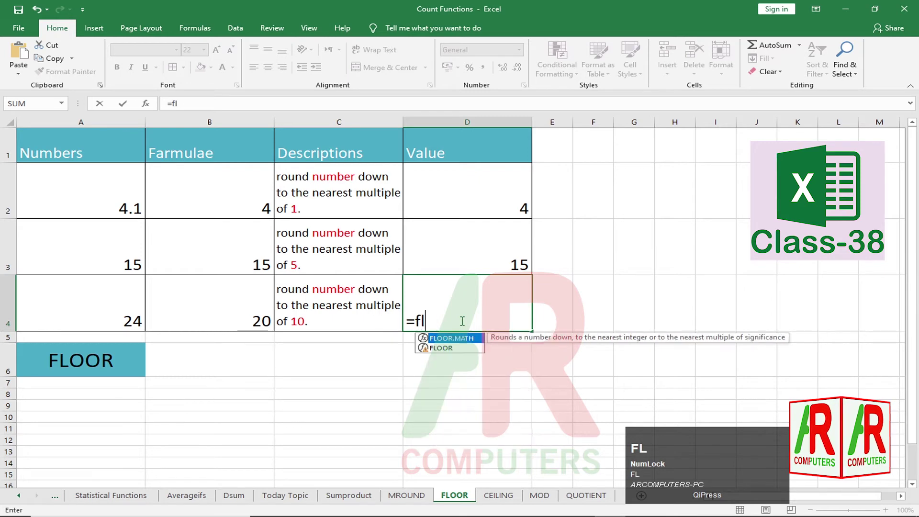
{"action": "left_click", "coordinate": [459, 348]}
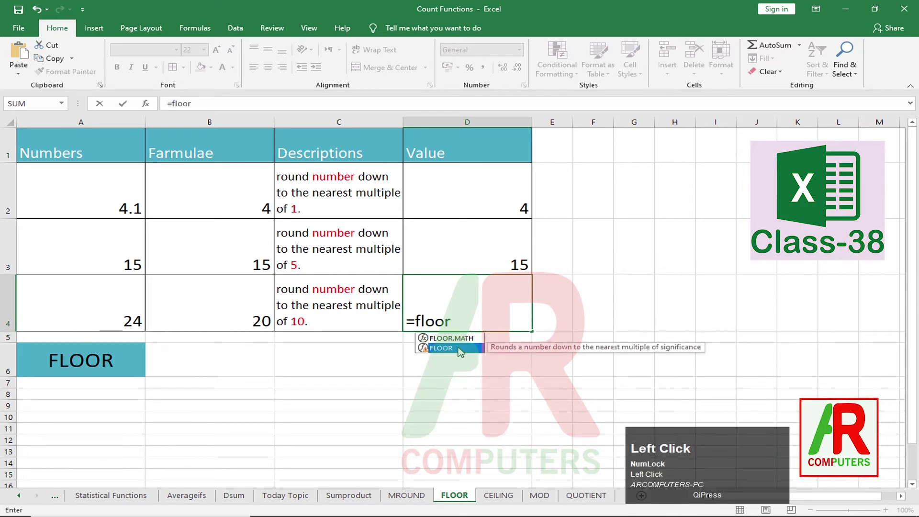
{"action": "key", "text": "Tab"}
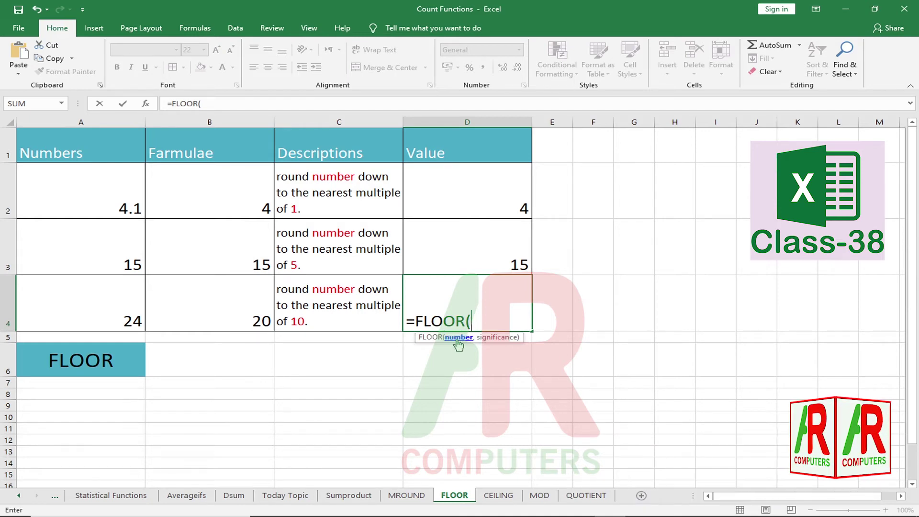
{"action": "left_click", "coordinate": [131, 321]}
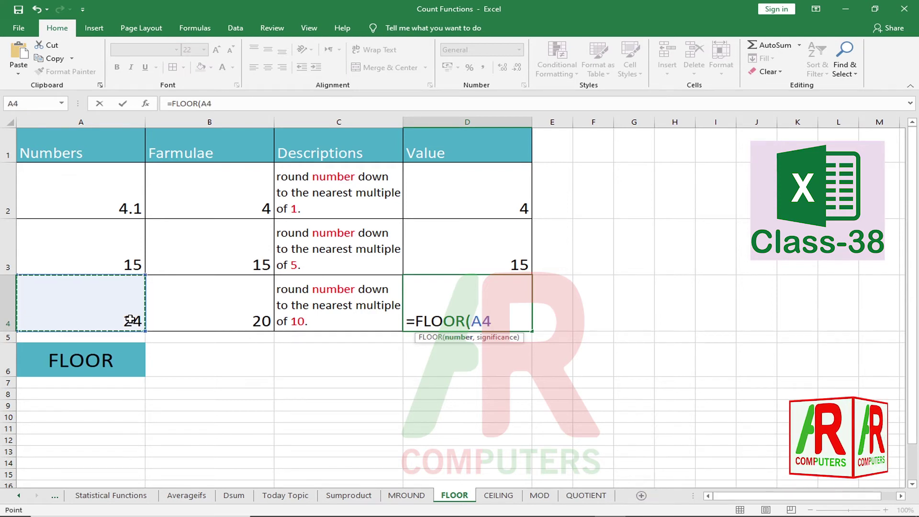
{"action": "type", "text": ","}
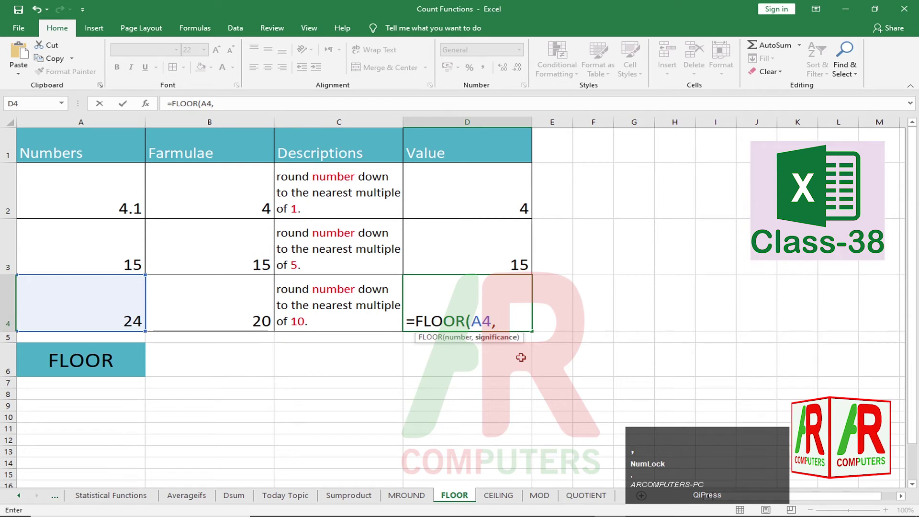
{"action": "type", "text": " 10"}
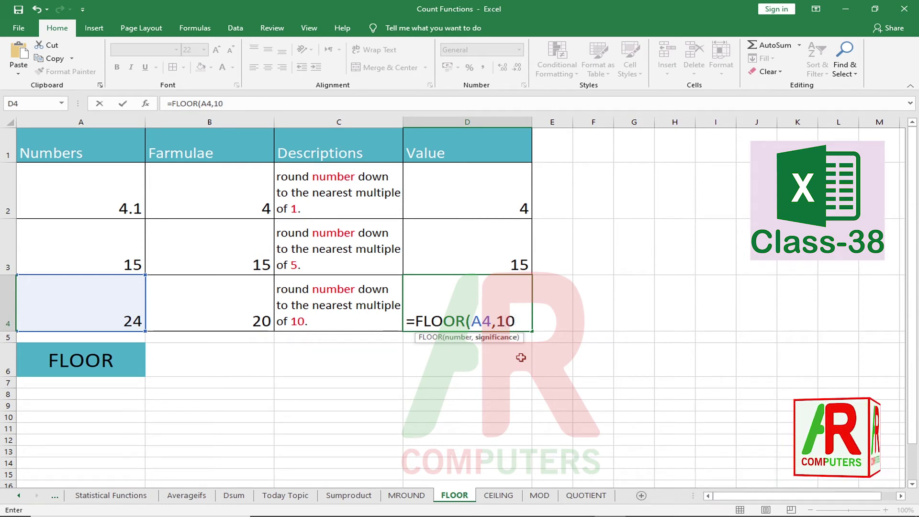
{"action": "key", "text": "Return"}
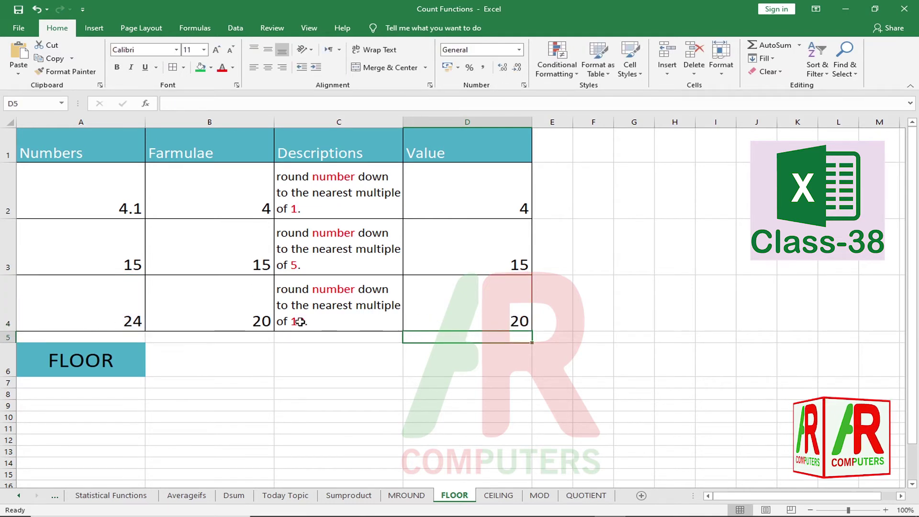
{"action": "left_click", "coordinate": [474, 311]}
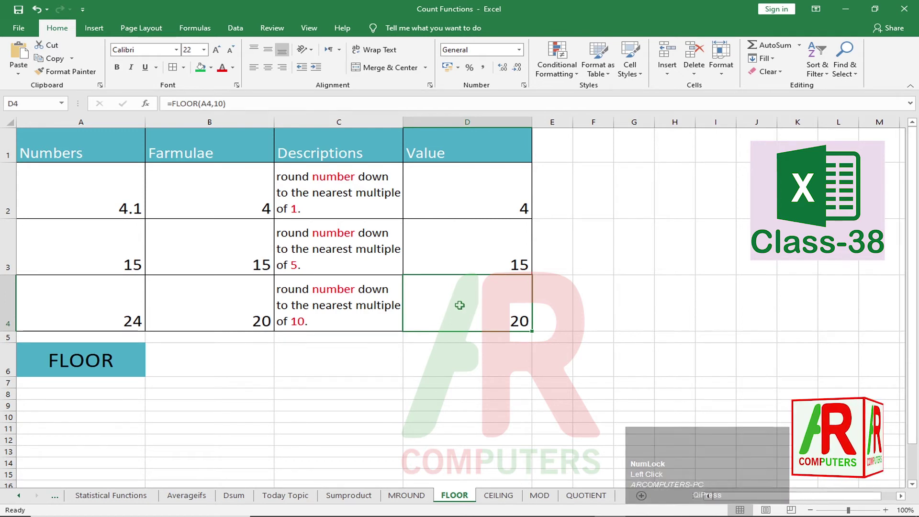
Step: Test the rounding down to a multiple of 10 with 29, 20 and again 29 in A4
{"action": "left_click", "coordinate": [117, 309]}
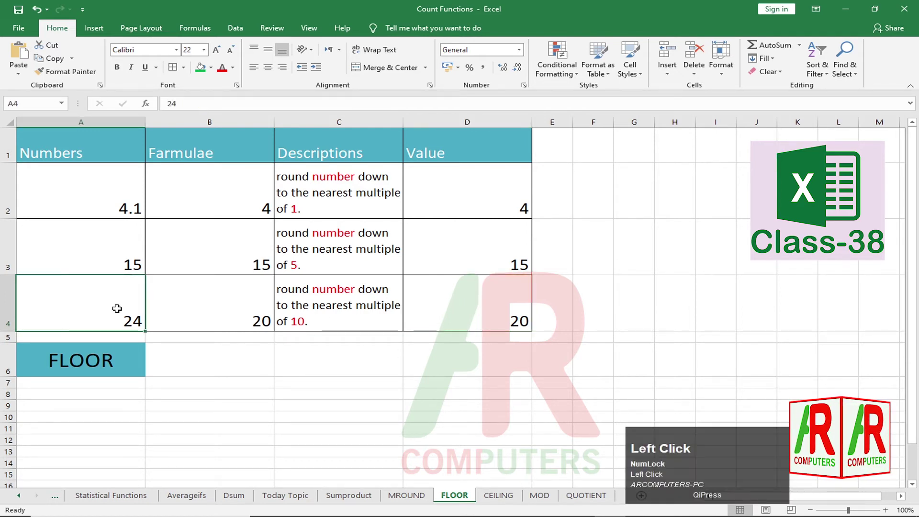
{"action": "type", "text": "29"}
{"action": "key", "text": "Return"}
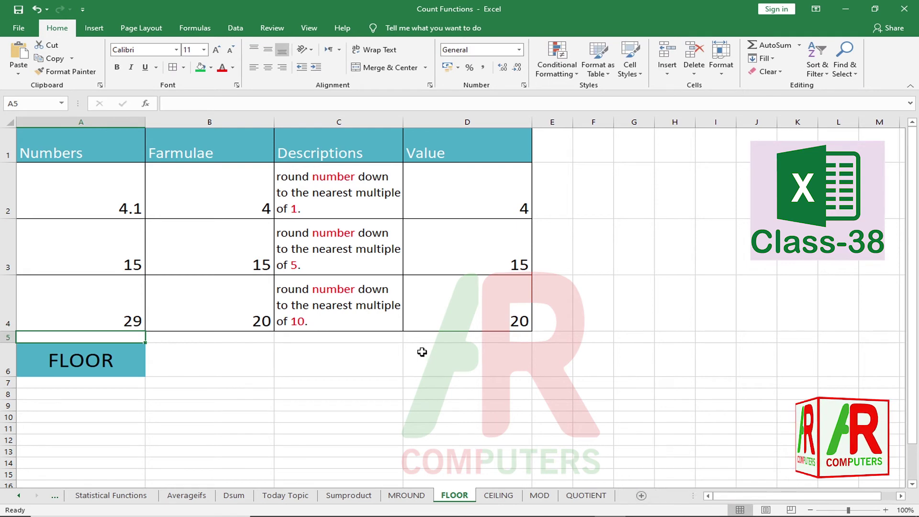
{"action": "left_click", "coordinate": [109, 322]}
{"action": "type", "text": "20"}
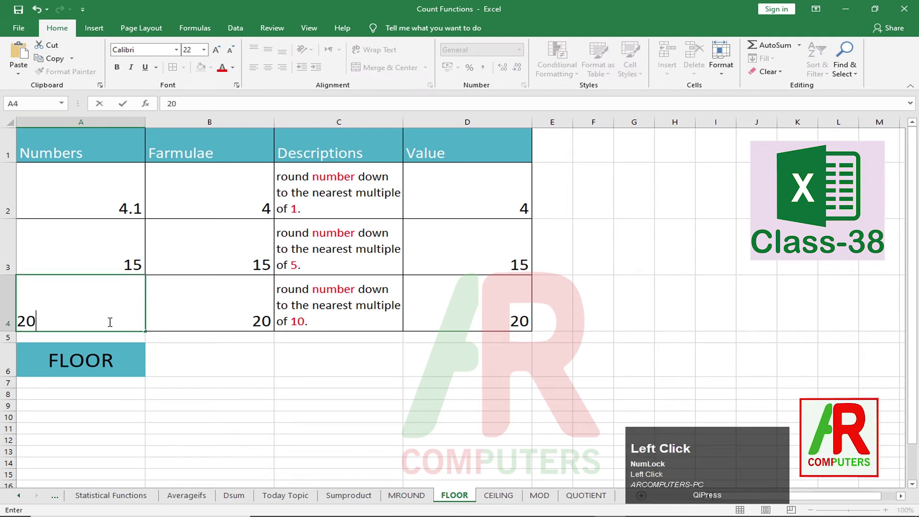
{"action": "key", "text": "Return"}
{"action": "left_click", "coordinate": [122, 319]}
{"action": "type", "text": "29"}
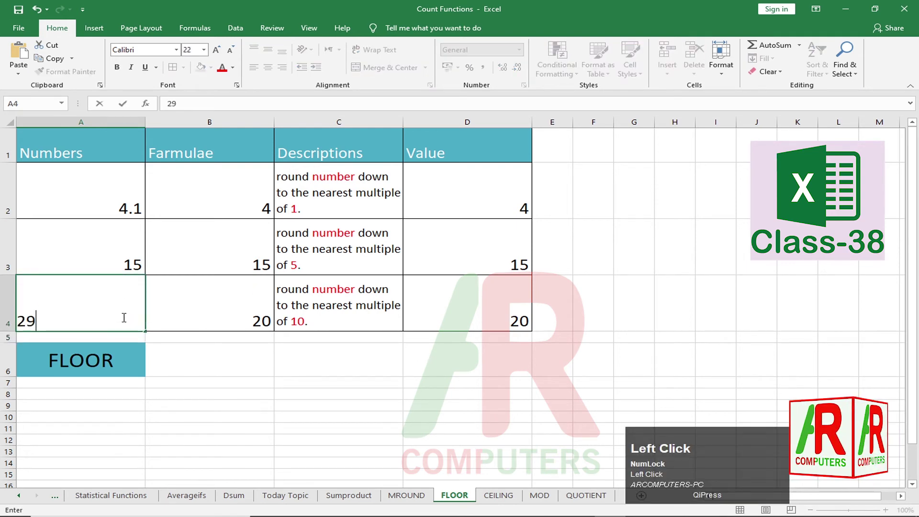
Step: Set the number in A4 to 30 to test an exact multiple of 10
{"action": "left_click", "coordinate": [123, 318]}
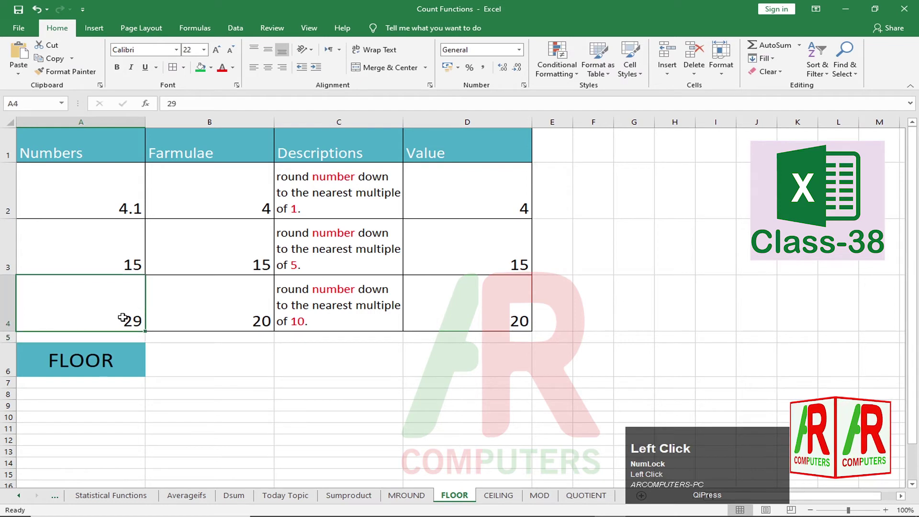
{"action": "type", "text": "30"}
{"action": "key", "text": "Return"}
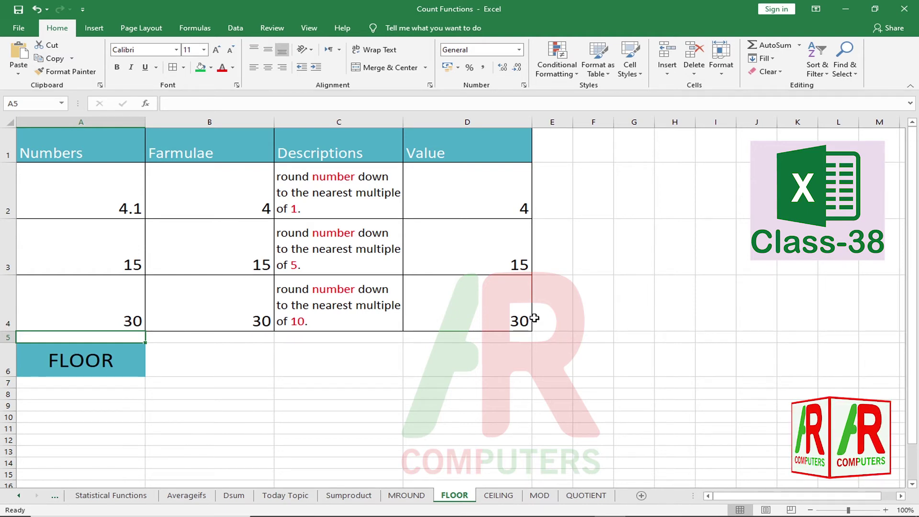
Step: On the CEILING sheet, round the number in A2 up to the nearest multiple of 1 by entering =CEILING(A2,1) in D2
{"action": "left_click", "coordinate": [498, 496]}
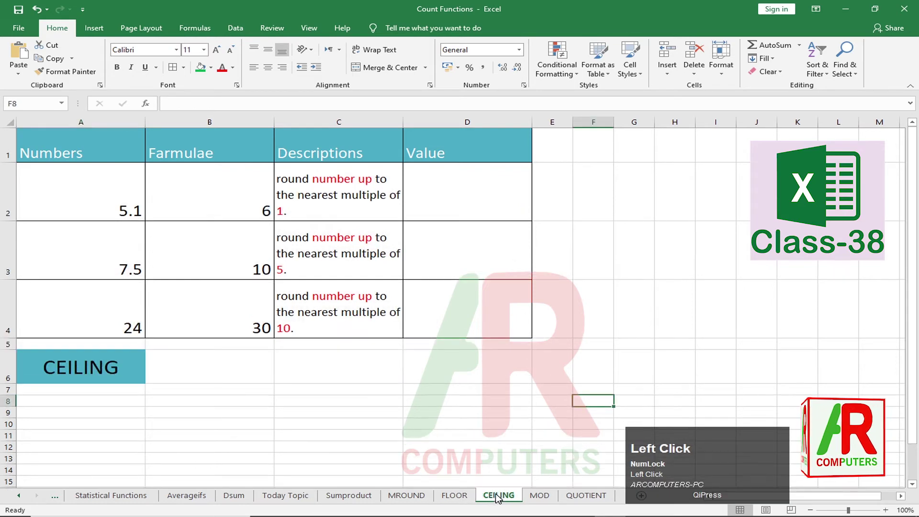
{"action": "left_click", "coordinate": [487, 209]}
{"action": "type", "text": "="}
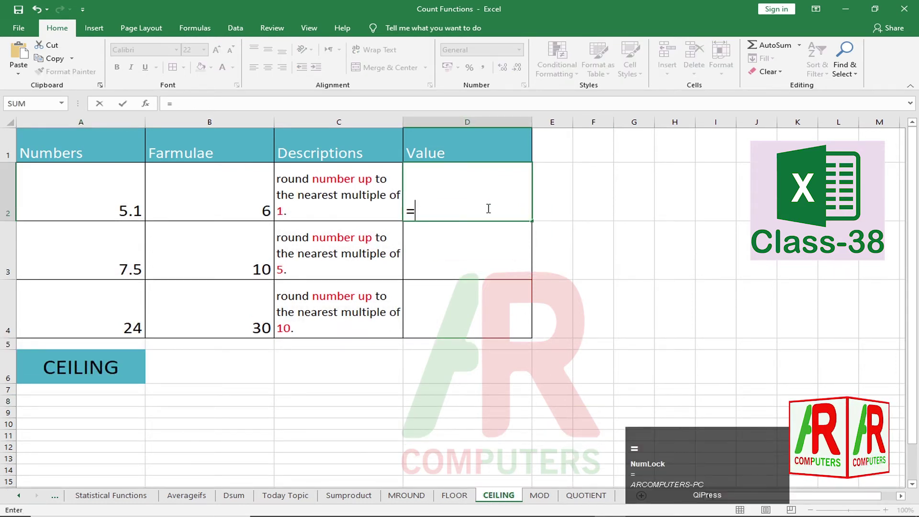
{"action": "type", "text": "ceil"}
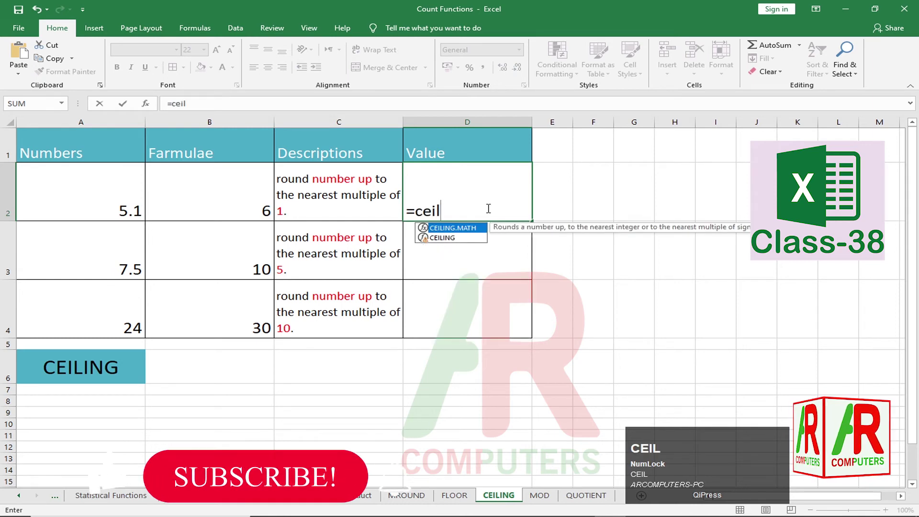
{"action": "left_click", "coordinate": [448, 239]}
{"action": "key", "text": "Tab"}
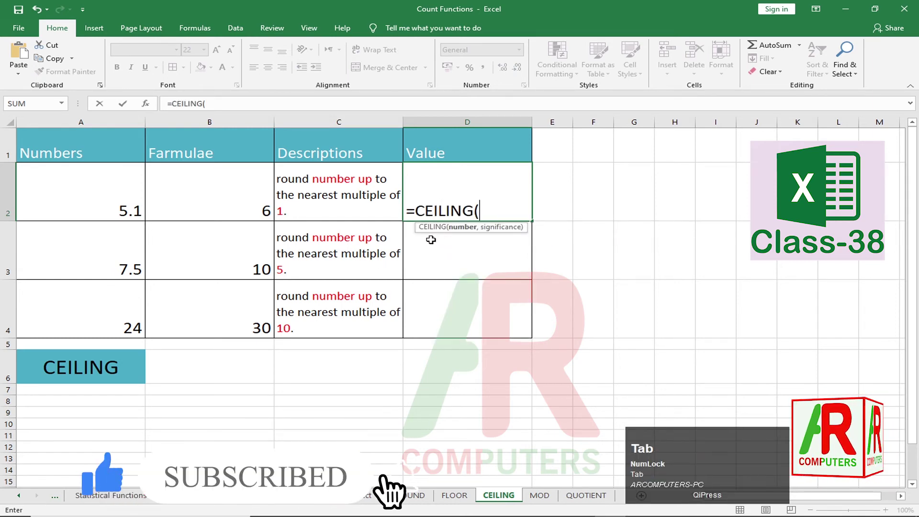
{"action": "left_click", "coordinate": [109, 210]}
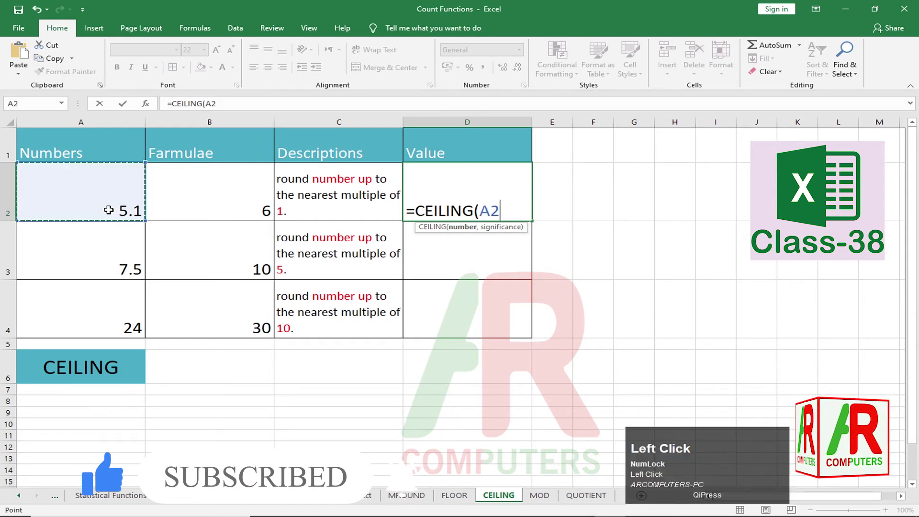
{"action": "type", "text": ","}
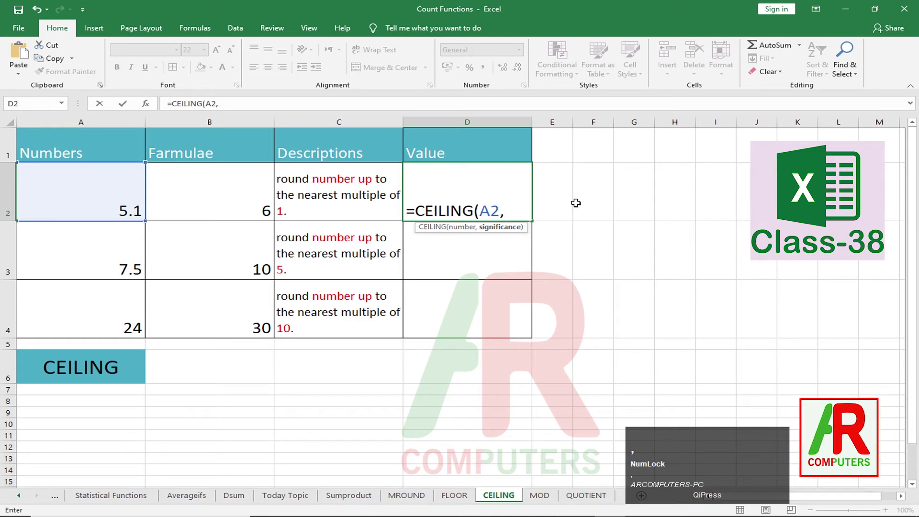
{"action": "type", "text": "1"}
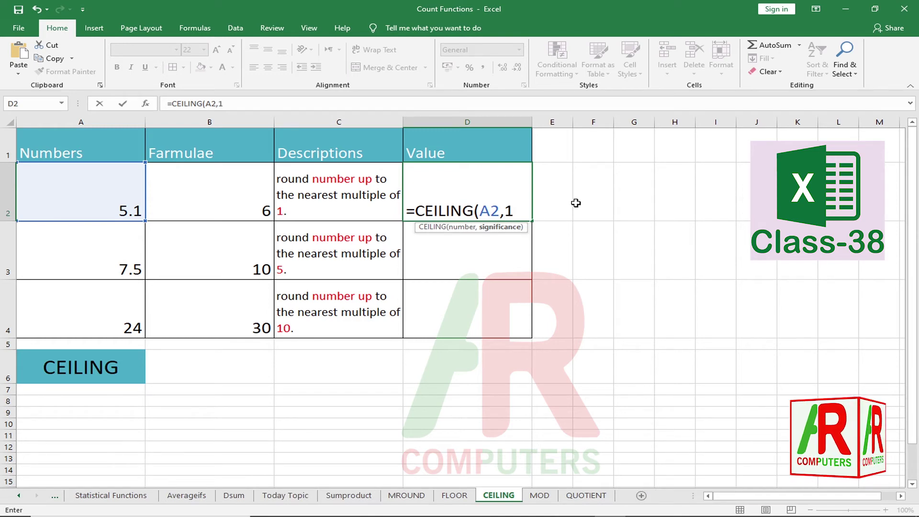
{"action": "key", "text": "Return"}
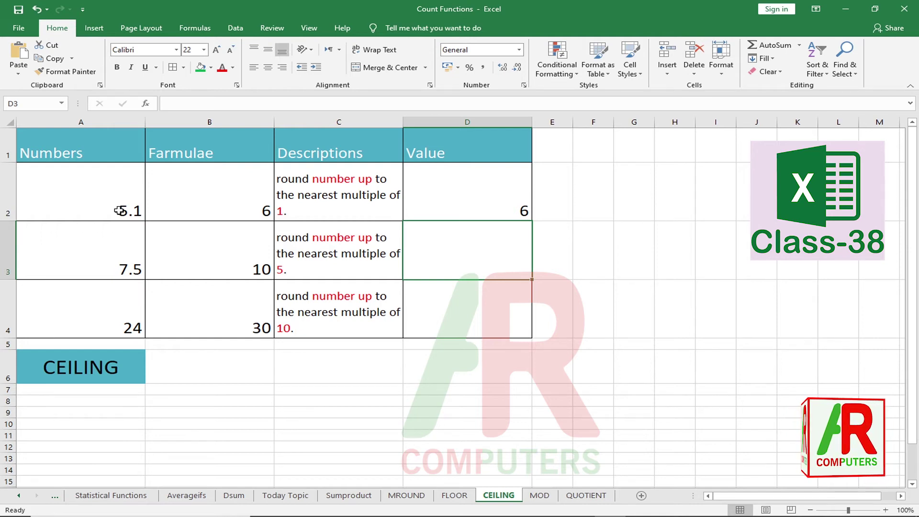
{"action": "left_click", "coordinate": [450, 248]}
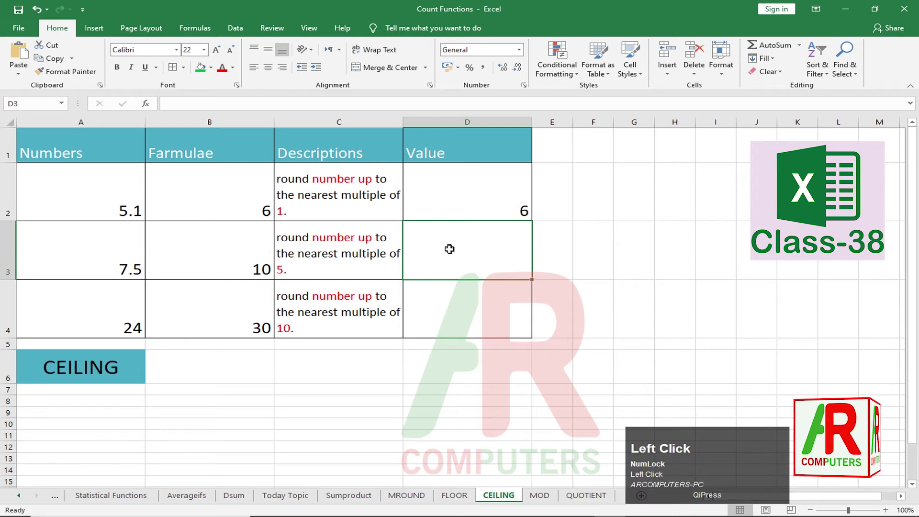
Step: Round the number in A3 up to the nearest multiple of 5 by entering =CEILING(A3,5) in D3
{"action": "type", "text": "="}
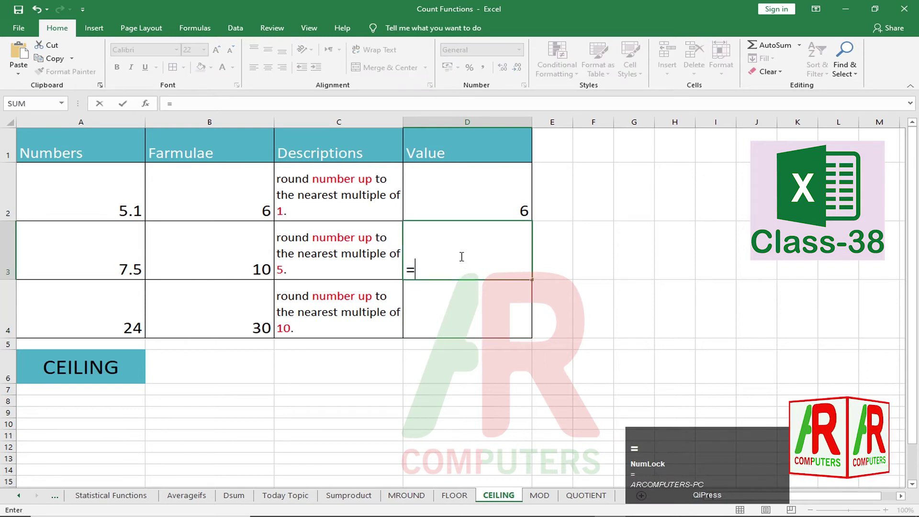
{"action": "type", "text": "ceiling"}
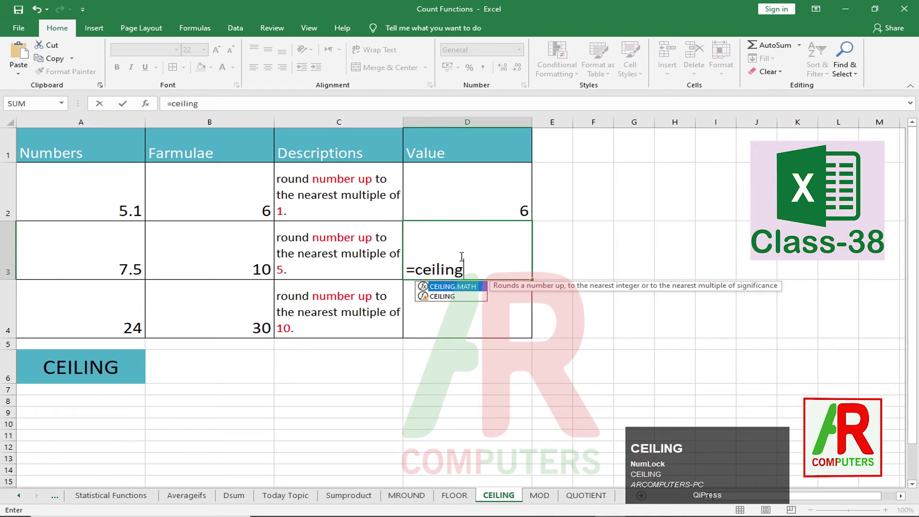
{"action": "key", "text": "Tab"}
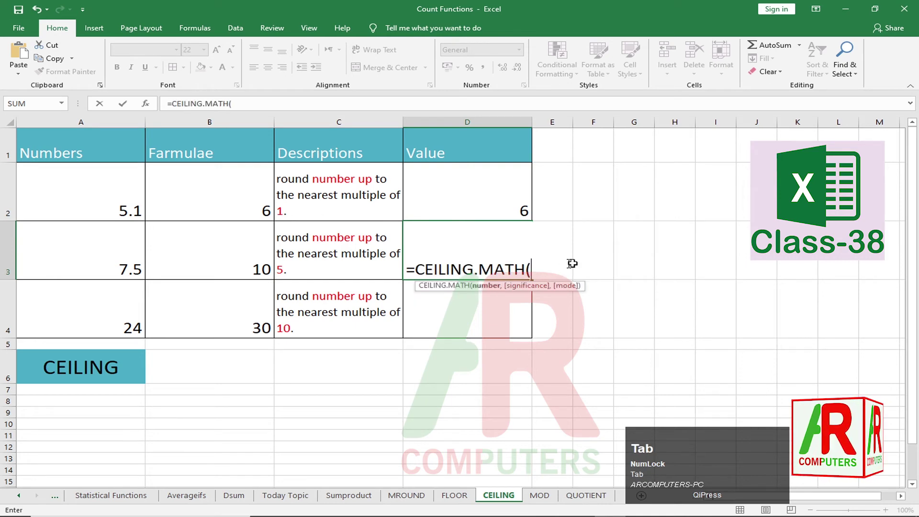
{"action": "left_click", "coordinate": [485, 275]}
{"action": "left_click_drag", "start_coordinate": [485, 275], "coordinate": [527, 275]}
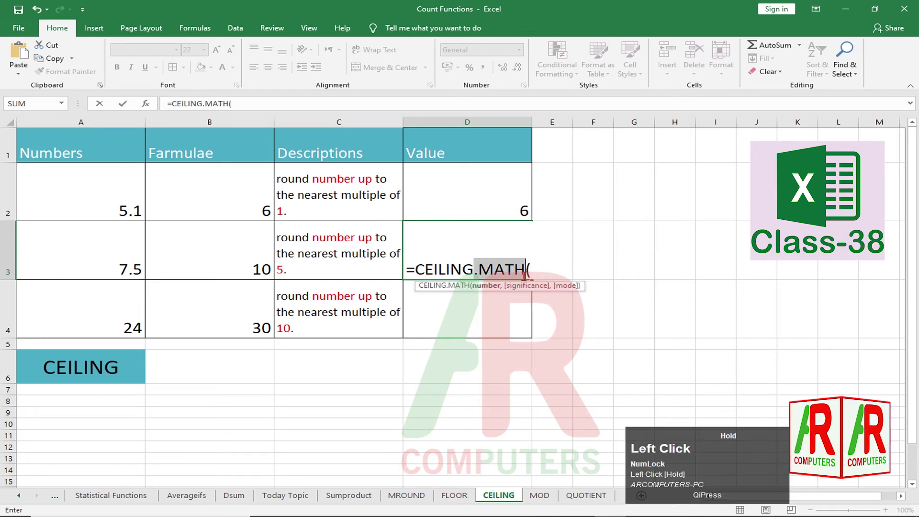
{"action": "key", "text": "BackSpace"}
{"action": "key", "text": "BackSpace"}
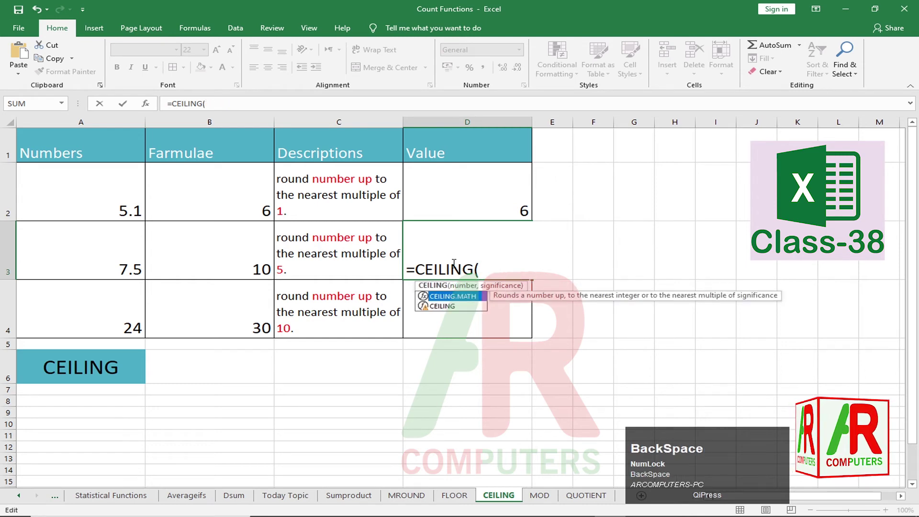
{"action": "left_click", "coordinate": [494, 269]}
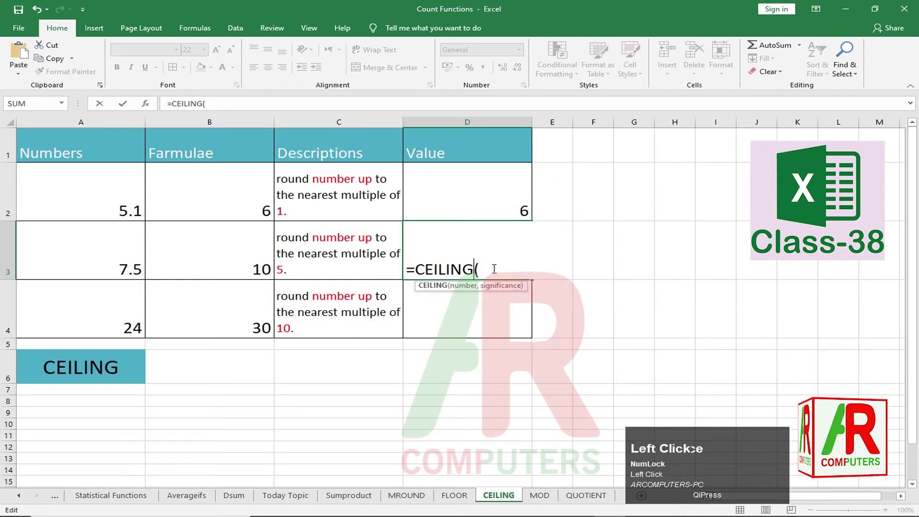
{"action": "left_click", "coordinate": [115, 261]}
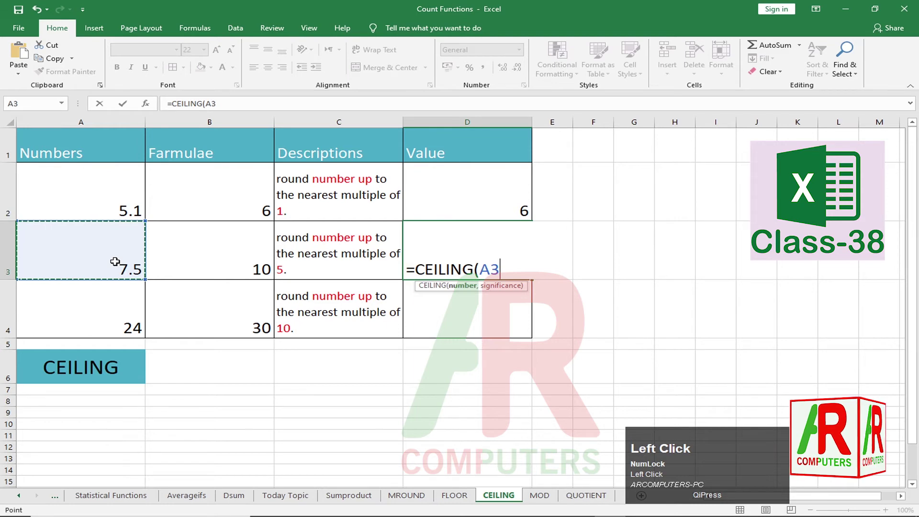
{"action": "type", "text": ","}
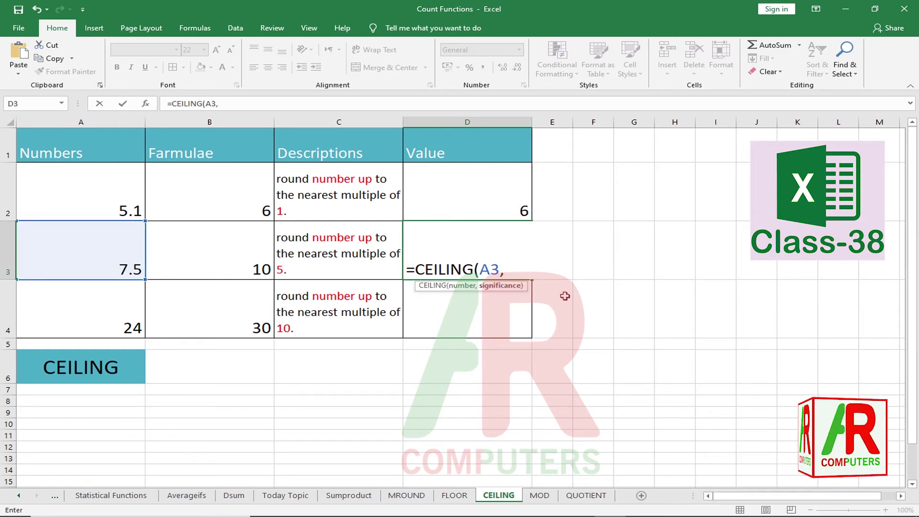
{"action": "type", "text": "5"}
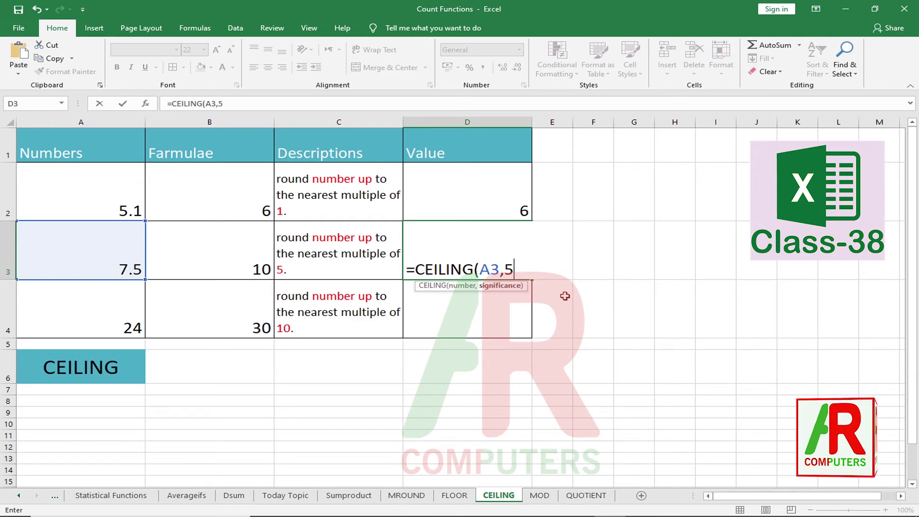
{"action": "key", "text": "Return"}
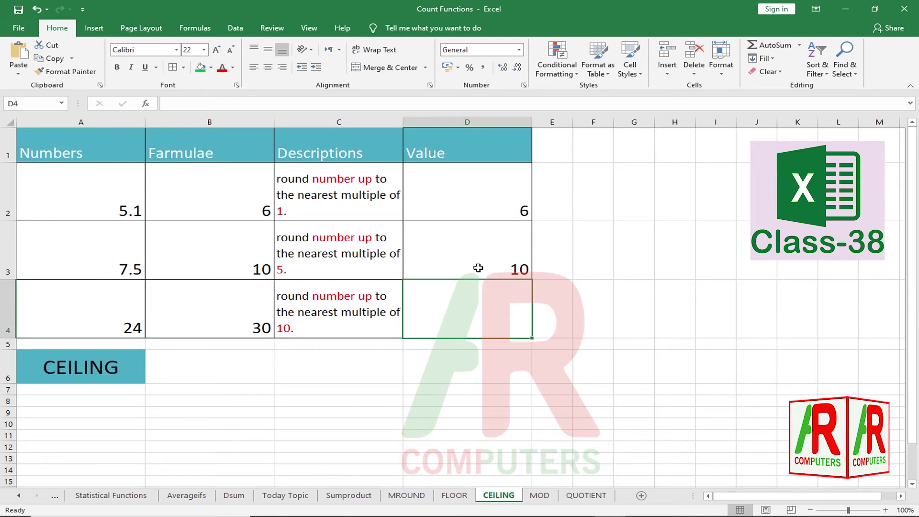
Step: Test the rounding up to a multiple of 5 by setting A3 to 10 and then to 11
{"action": "left_click", "coordinate": [105, 267]}
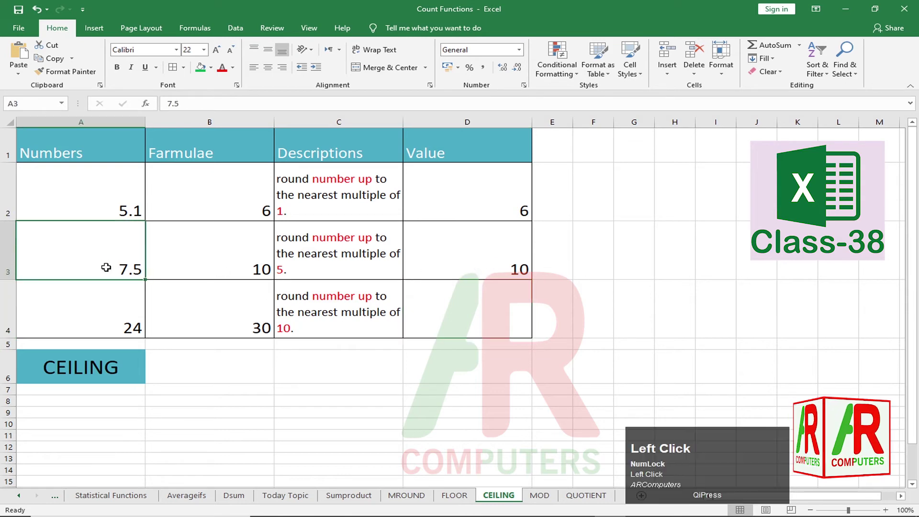
{"action": "type", "text": "10"}
{"action": "key", "text": "Return"}
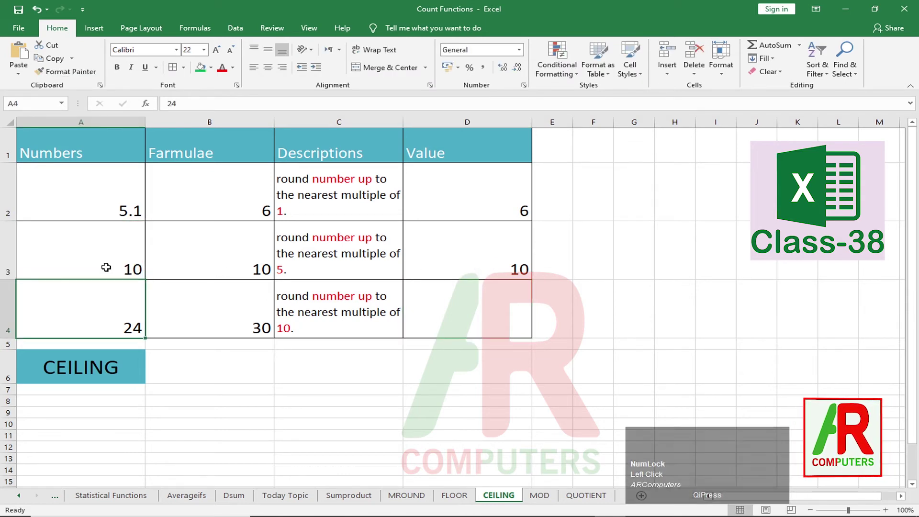
{"action": "left_click", "coordinate": [125, 269]}
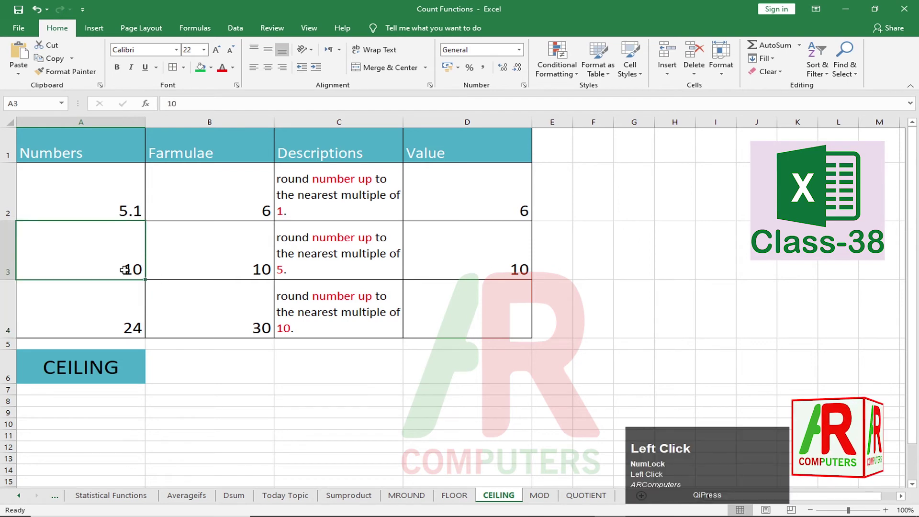
{"action": "type", "text": "11"}
{"action": "key", "text": "Return"}
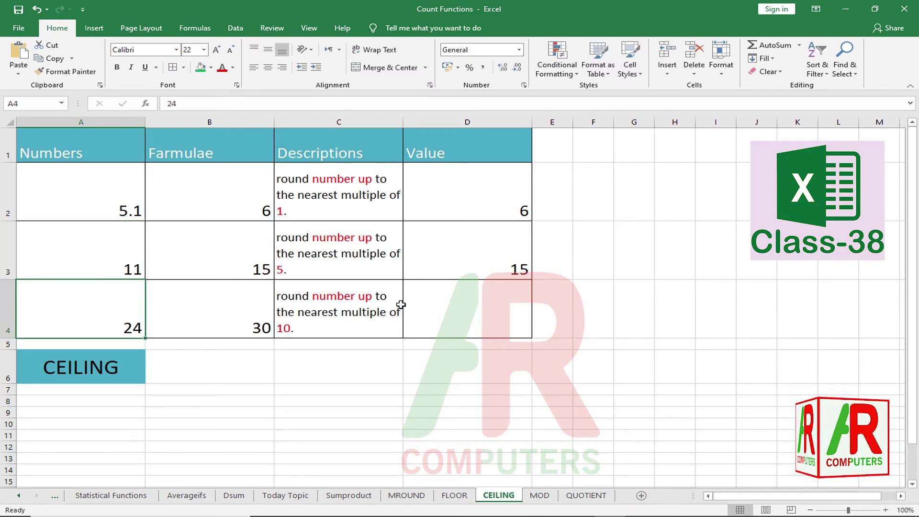
Step: Round the number in A4 up to the nearest multiple of 10 by entering =CEILING(A4,10) in D4
{"action": "left_click", "coordinate": [470, 317]}
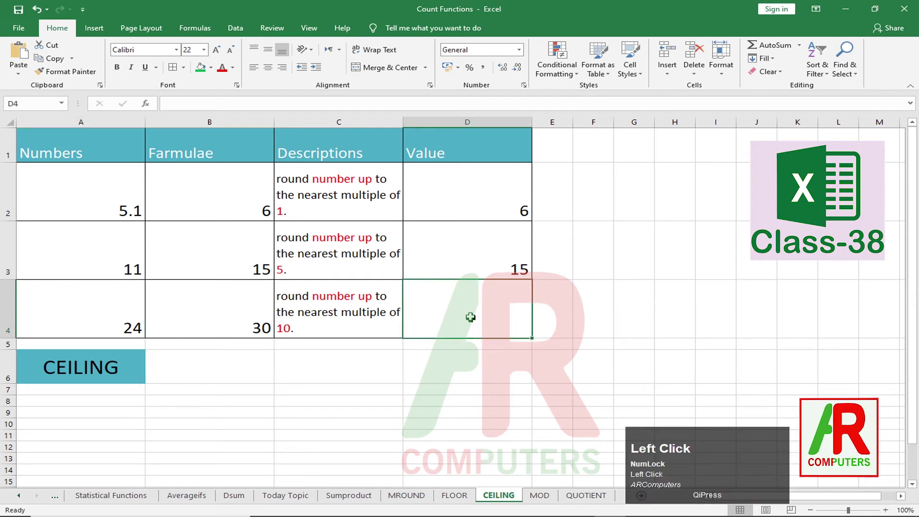
{"action": "type", "text": "="}
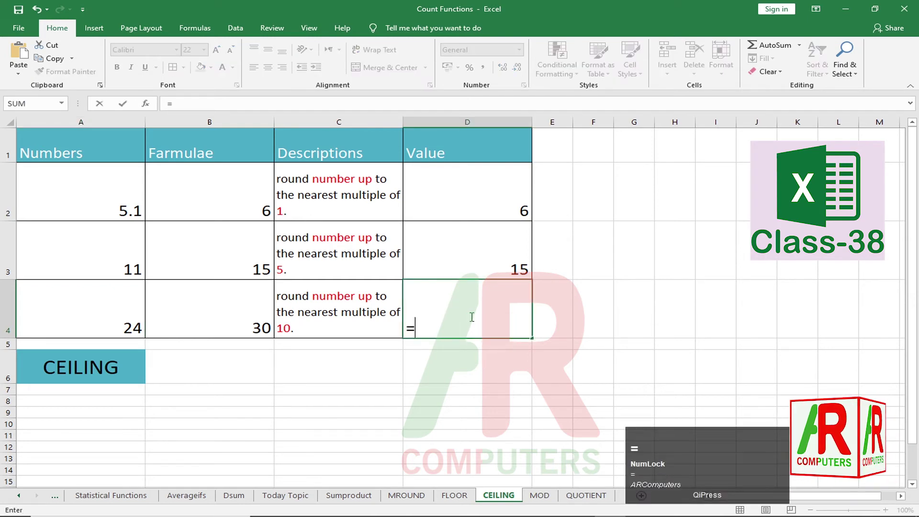
{"action": "type", "text": "ceiling"}
{"action": "key", "text": "Tab"}
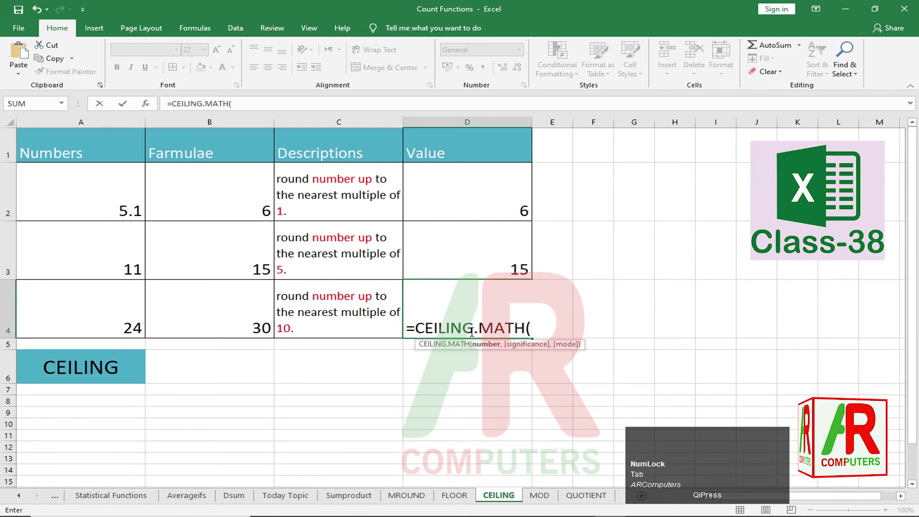
{"action": "left_click_drag", "start_coordinate": [474, 333], "coordinate": [522, 350]}
{"action": "key", "text": "BackSpace"}
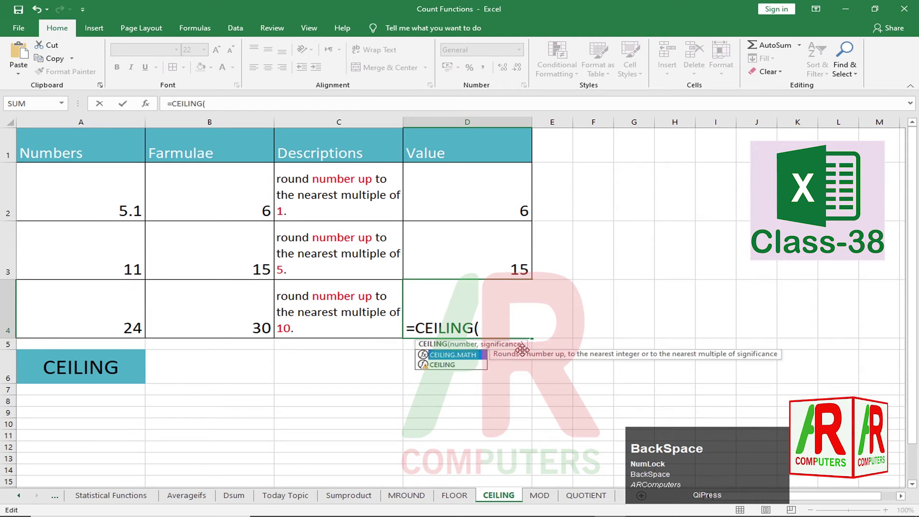
{"action": "left_click", "coordinate": [490, 327]}
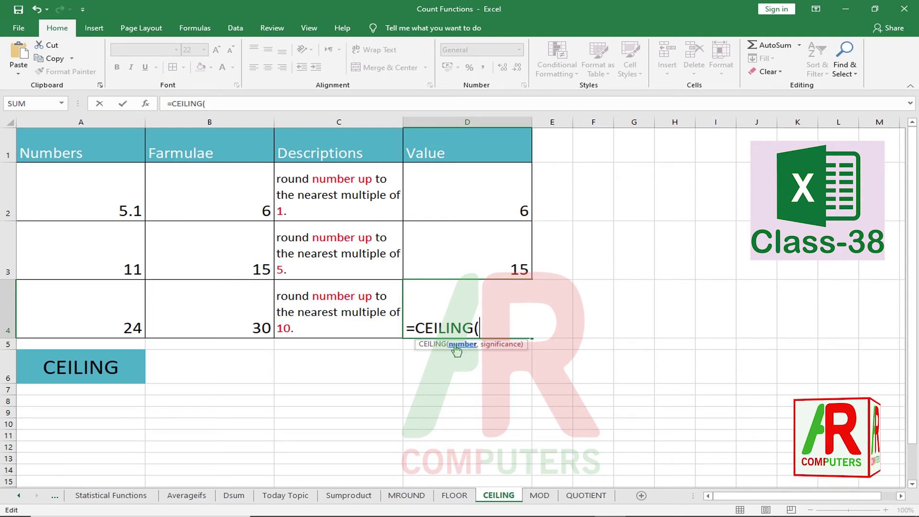
{"action": "left_click", "coordinate": [130, 319]}
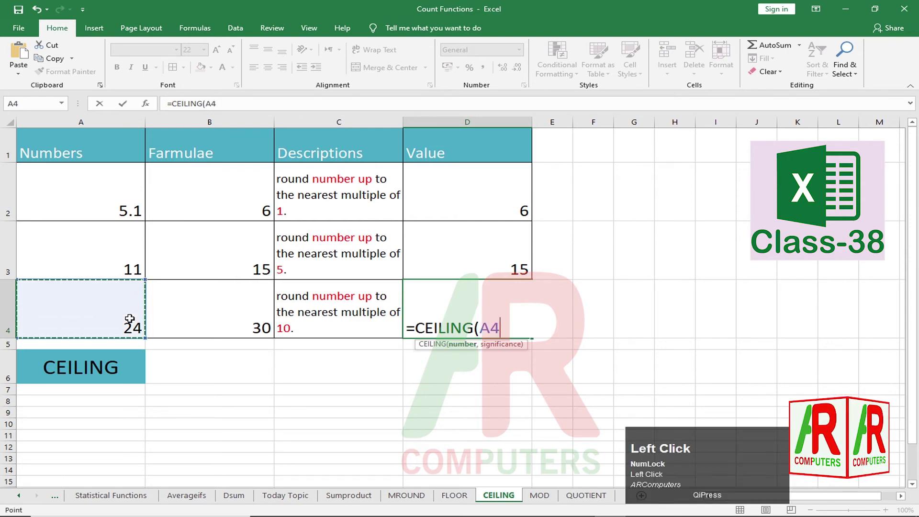
{"action": "type", "text": ",10"}
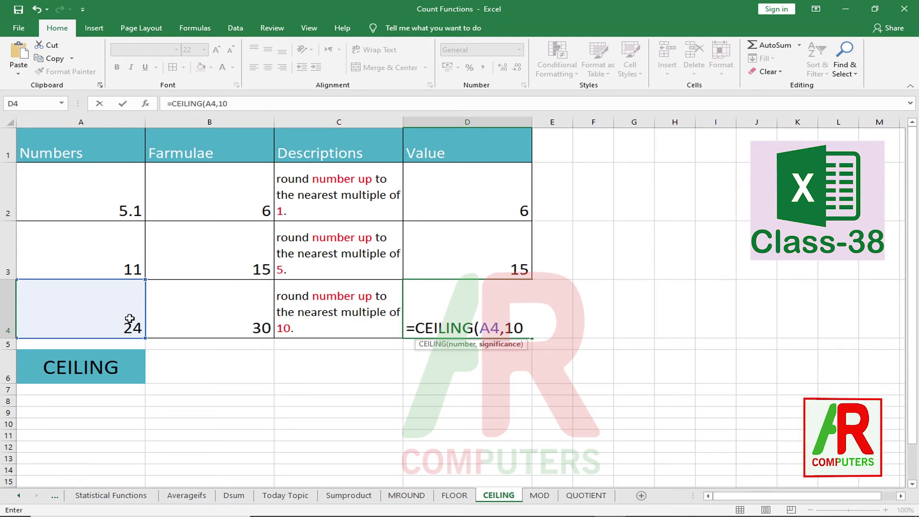
{"action": "key", "text": "Return"}
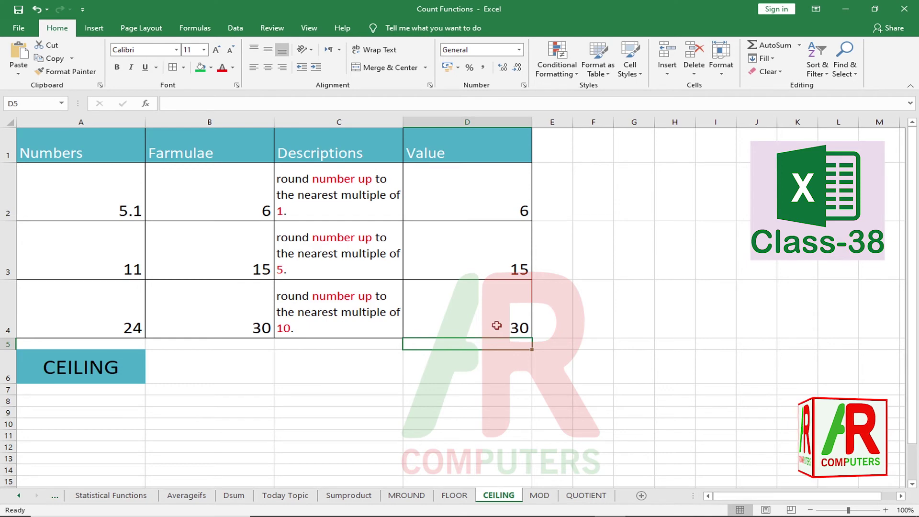
Step: Test the rounding up to a multiple of 10 with 29 and 30 in A4
{"action": "left_click", "coordinate": [450, 327]}
{"action": "left_click", "coordinate": [128, 327]}
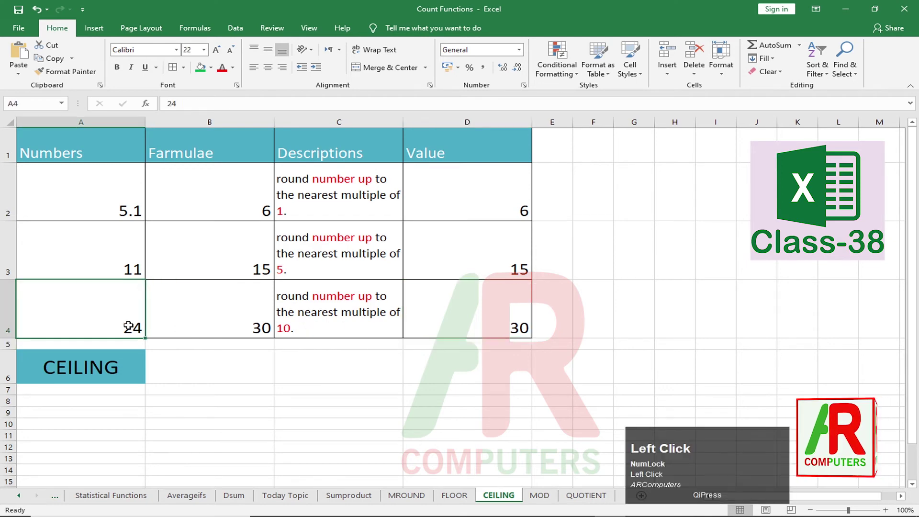
{"action": "type", "text": "29"}
{"action": "key", "text": "Return"}
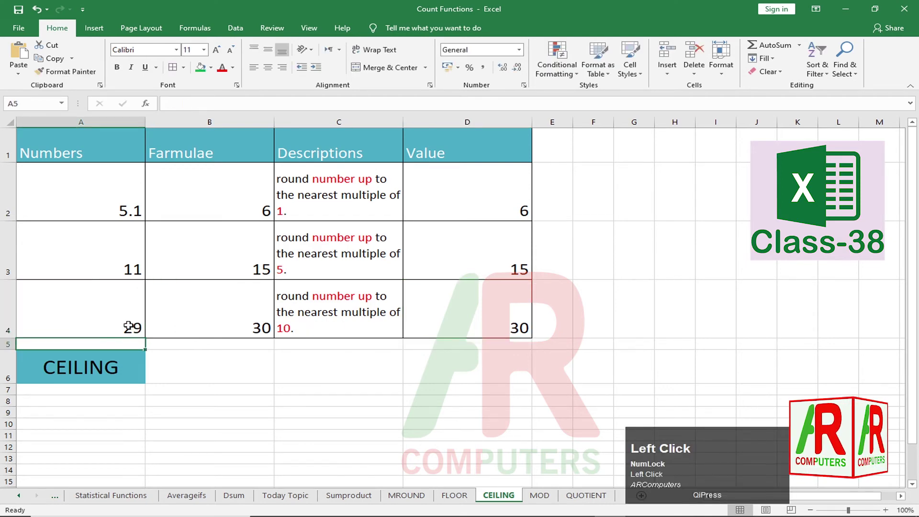
{"action": "left_click", "coordinate": [129, 327]}
{"action": "type", "text": "30"}
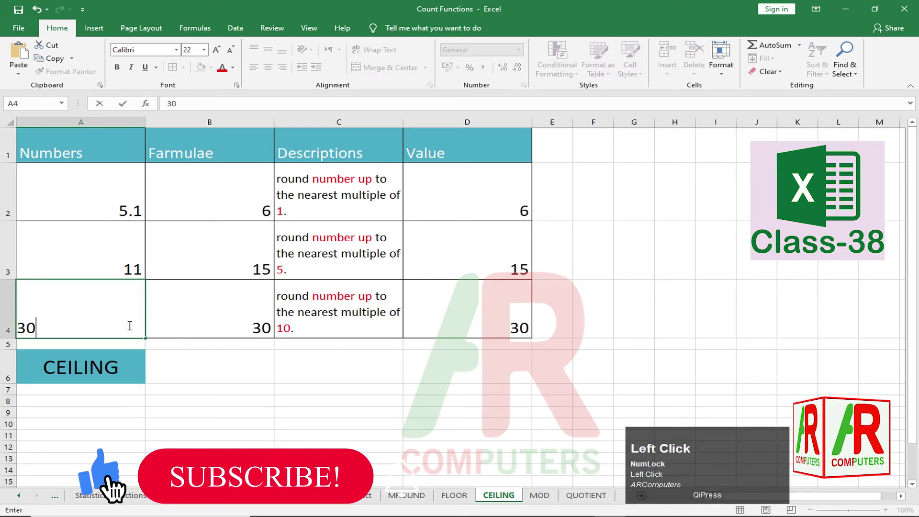
{"action": "key", "text": "Return"}
Step: Try 21 and again 29 in A4 to test the rounding up to a multiple of 10
{"action": "left_click", "coordinate": [128, 328]}
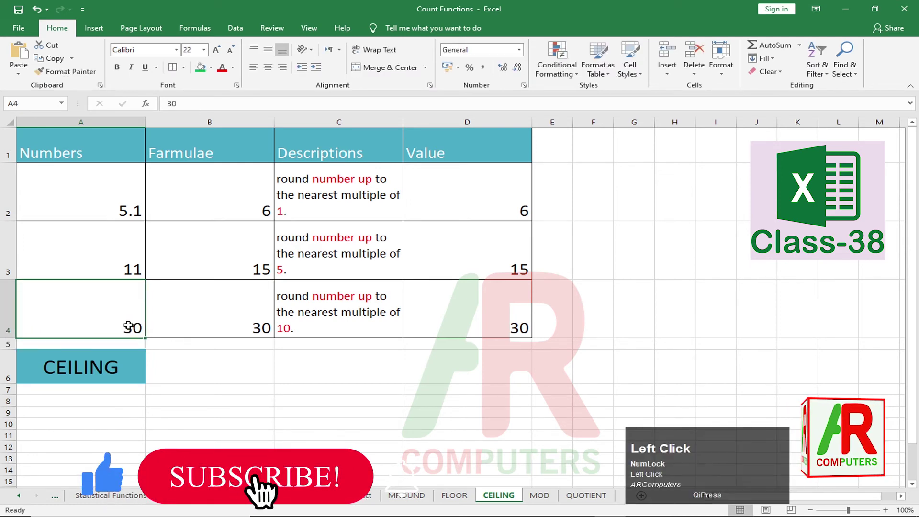
{"action": "double_click", "coordinate": [128, 328]}
{"action": "key", "text": "BackSpace"}
{"action": "key", "text": "BackSpace"}
{"action": "type", "text": "21"}
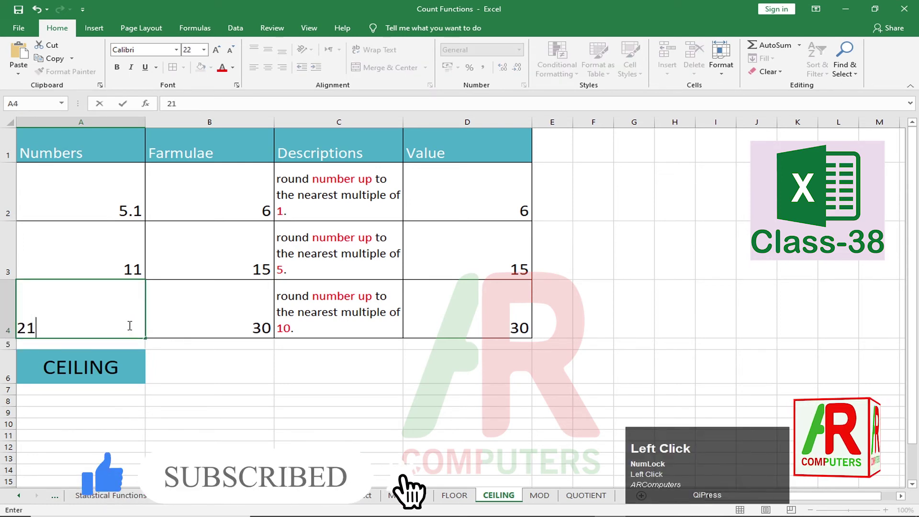
{"action": "key", "text": "Return"}
{"action": "left_click", "coordinate": [103, 323]}
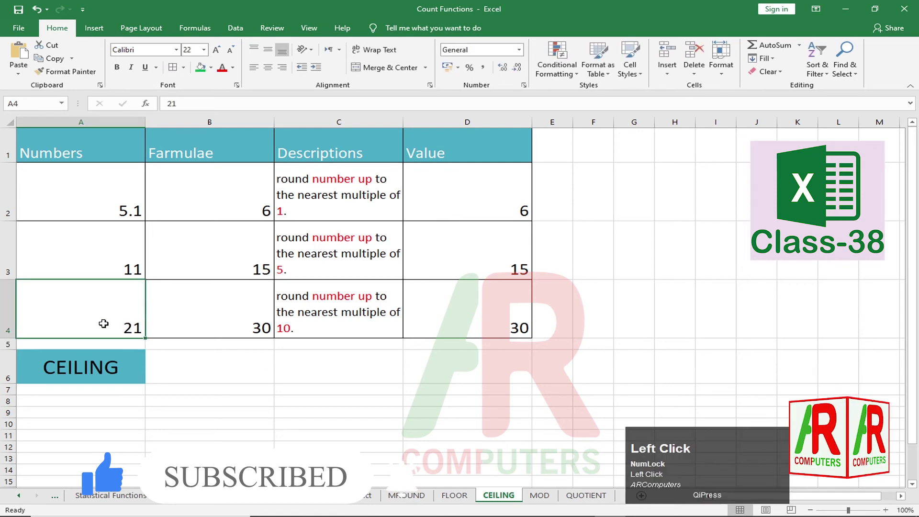
{"action": "type", "text": "29"}
{"action": "key", "text": "Return"}
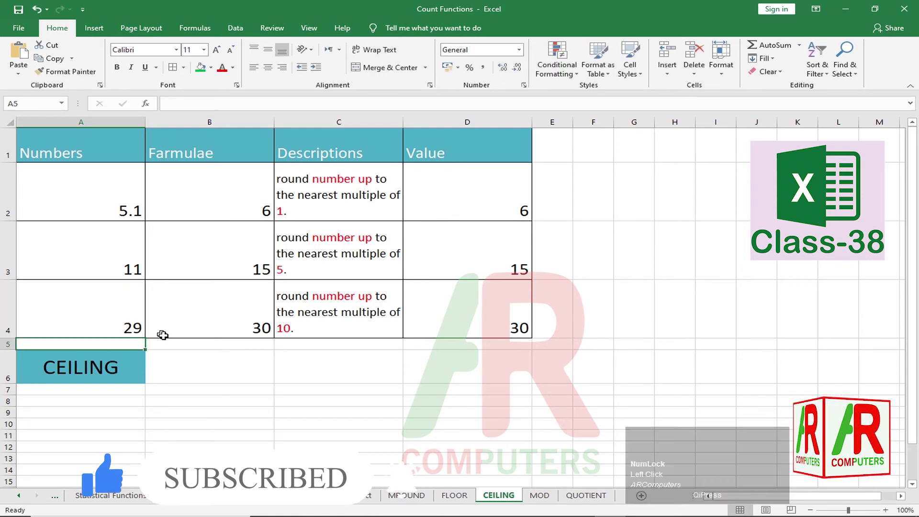
Step: Set the number in A4 to 31 to test a value just above a multiple of 10
{"action": "left_click", "coordinate": [103, 318]}
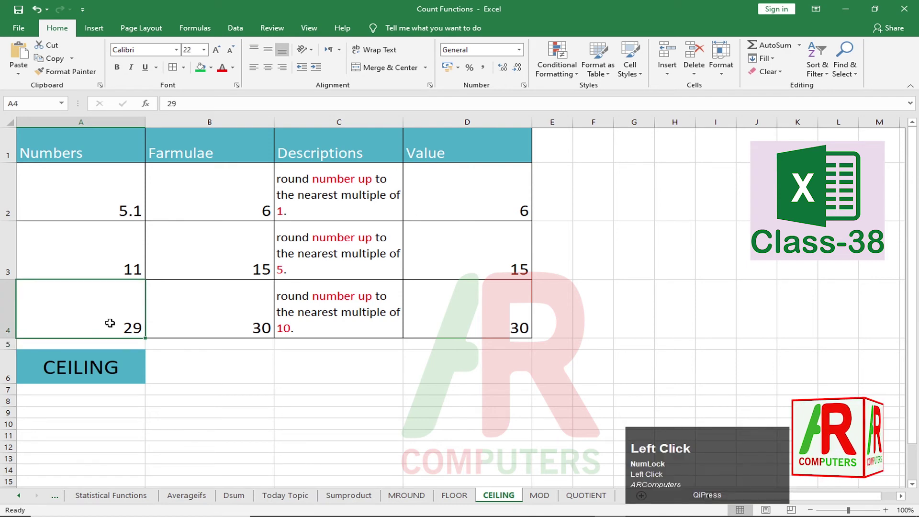
{"action": "type", "text": "31"}
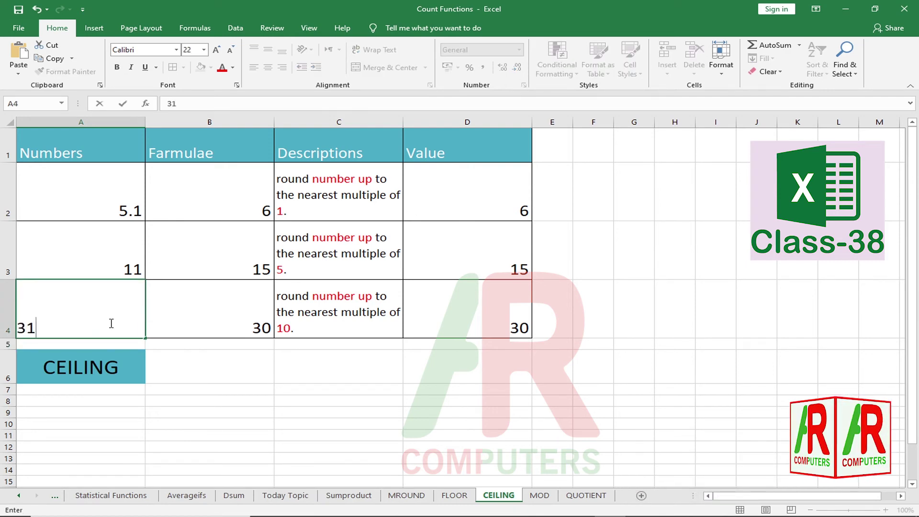
{"action": "key", "text": "Return"}
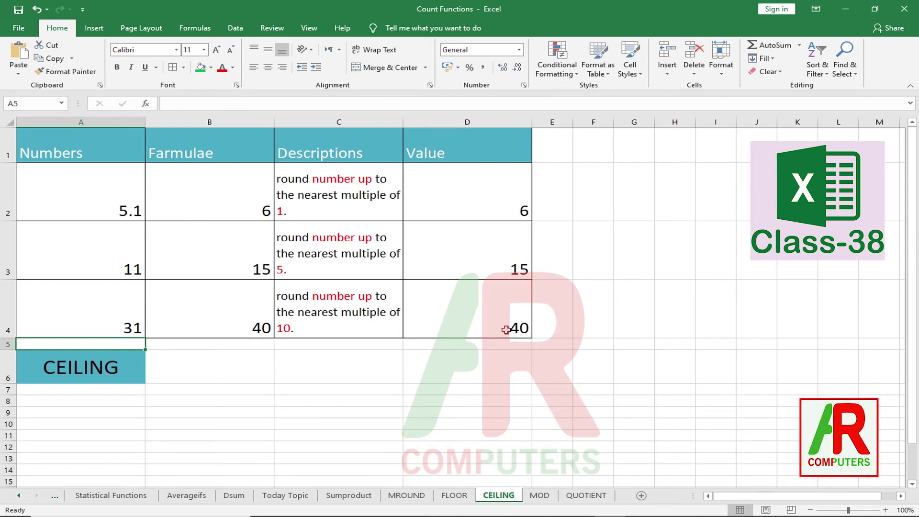
Step: On the MOD sheet, calculate the plain division =5/2 in cell F2
{"action": "left_click", "coordinate": [540, 496]}
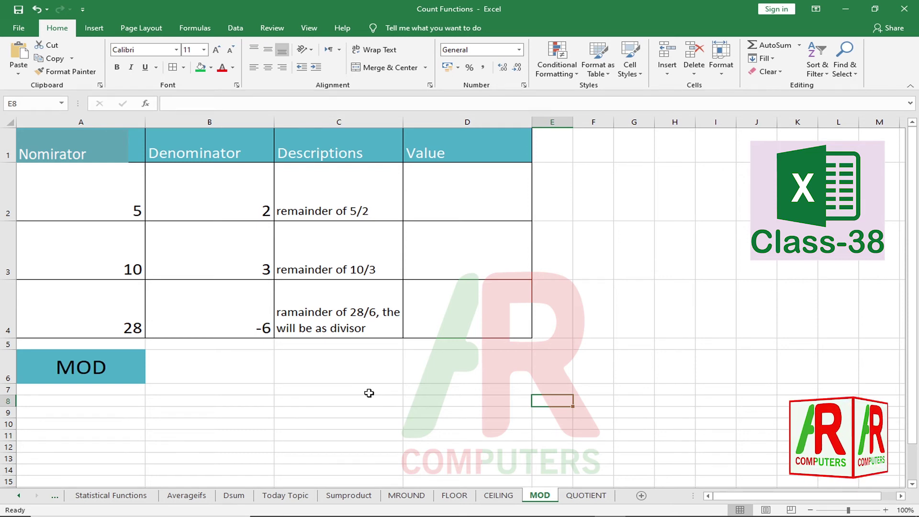
{"action": "left_click", "coordinate": [105, 202]}
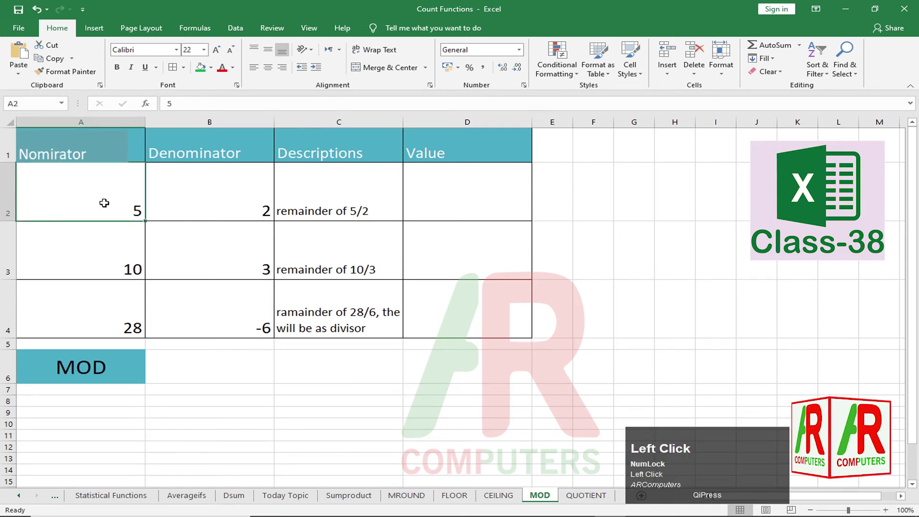
{"action": "left_click", "coordinate": [239, 208]}
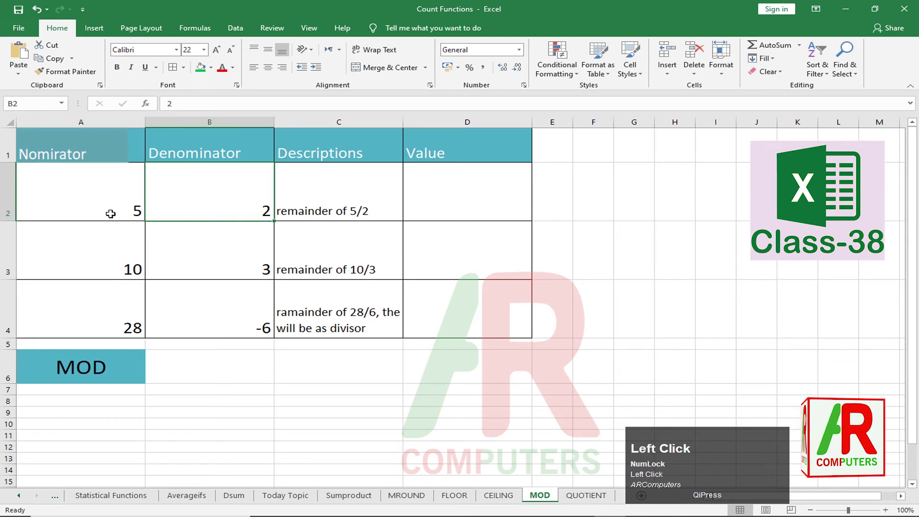
{"action": "left_click", "coordinate": [222, 204]}
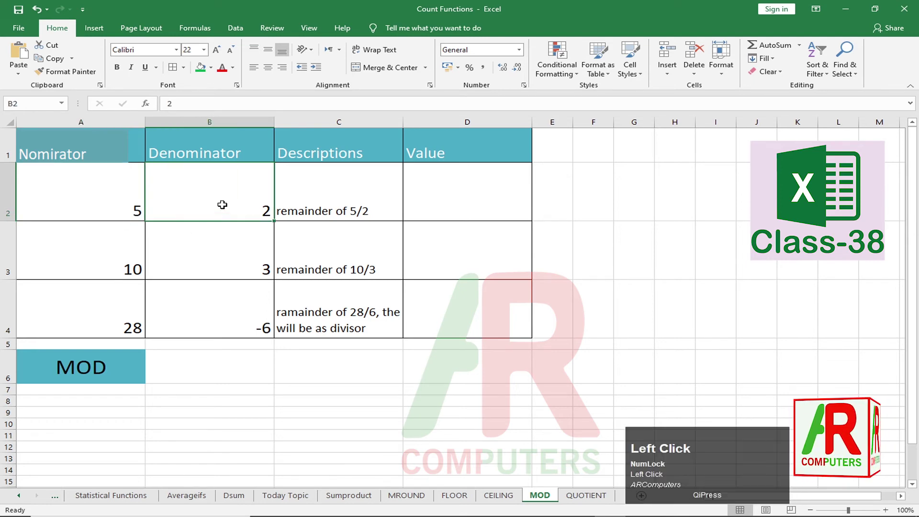
{"action": "left_click", "coordinate": [590, 201]}
{"action": "type", "text": "="}
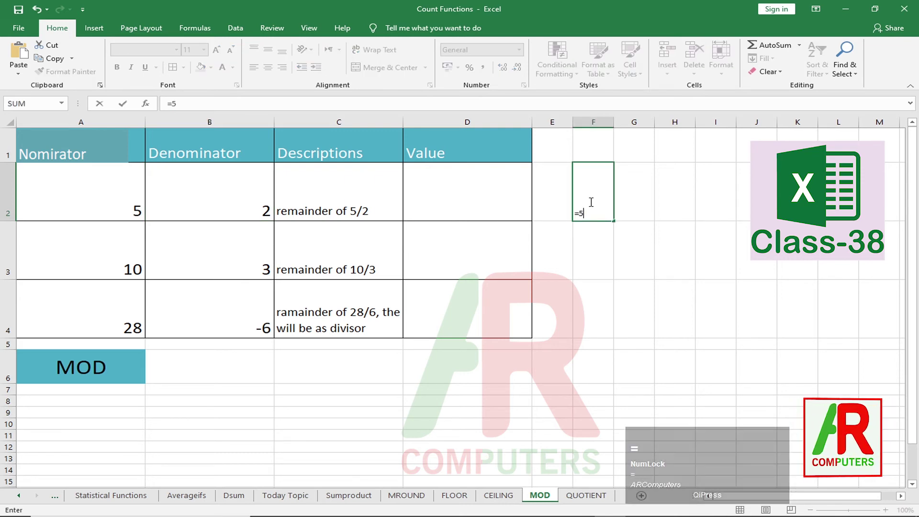
{"action": "type", "text": "5/2"}
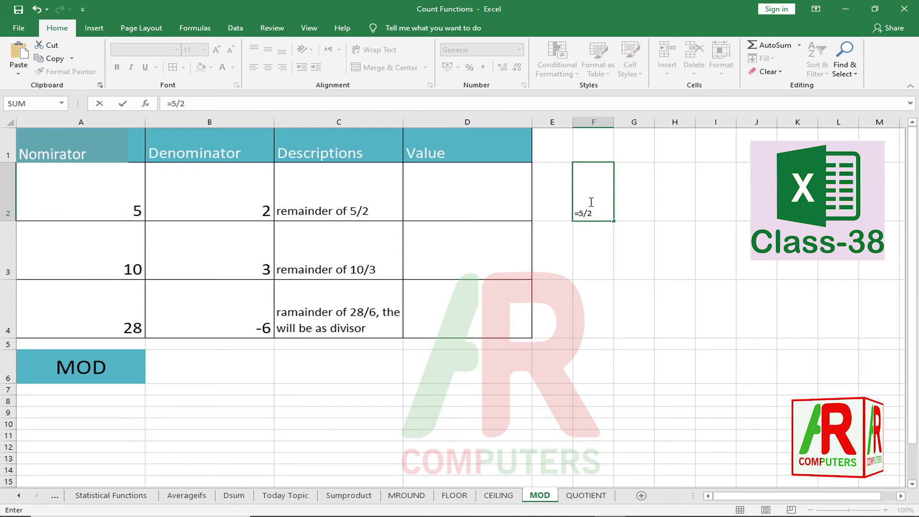
{"action": "key", "text": "Return"}
{"action": "left_click", "coordinate": [592, 204]}
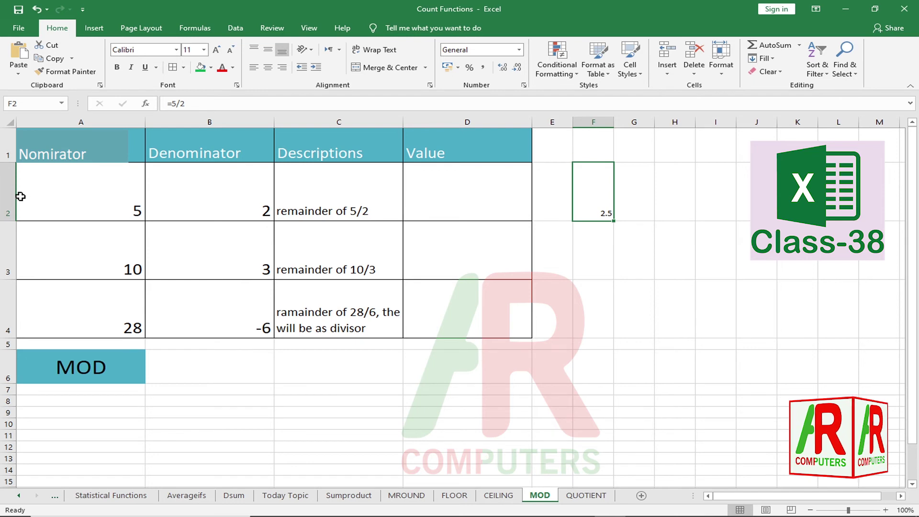
Step: Calculate the remainder of 5 divided by 2 by entering =MOD(5,2) in D2
{"action": "left_click", "coordinate": [44, 196]}
{"action": "left_click", "coordinate": [256, 208]}
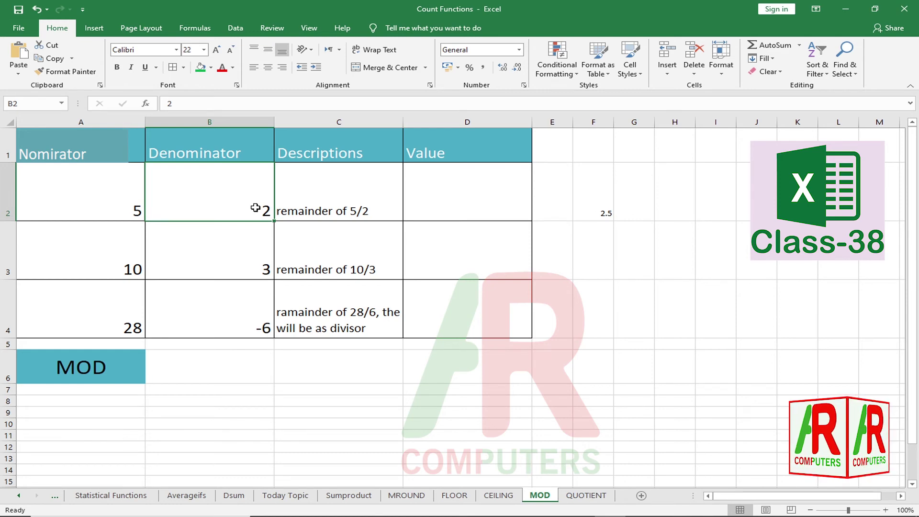
{"action": "left_click", "coordinate": [460, 201]}
{"action": "type", "text": "="}
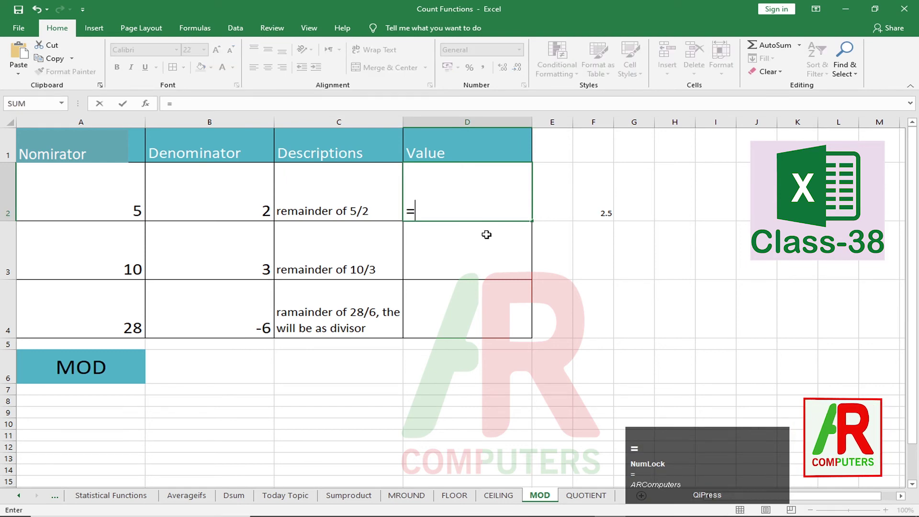
{"action": "type", "text": "mod"}
{"action": "key", "text": "Tab"}
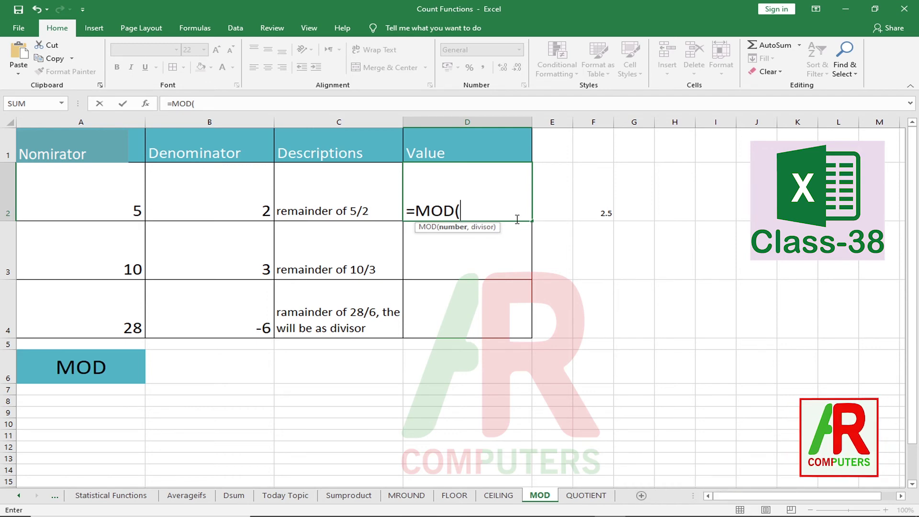
{"action": "type", "text": "5"}
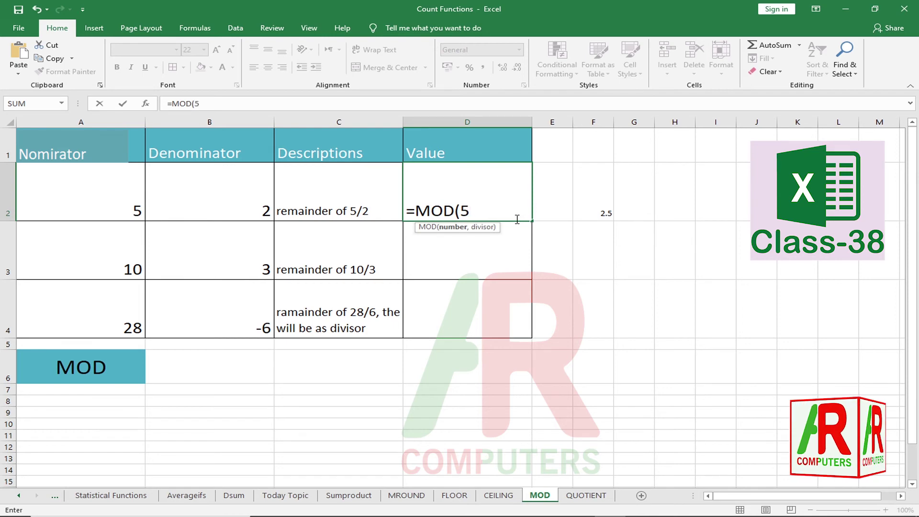
{"action": "type", "text": ","}
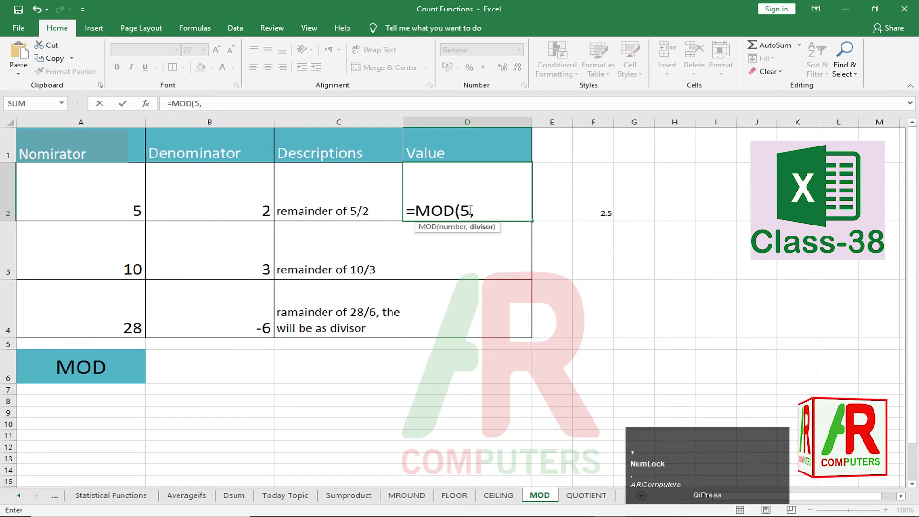
{"action": "type", "text": "2"}
{"action": "key", "text": "Return"}
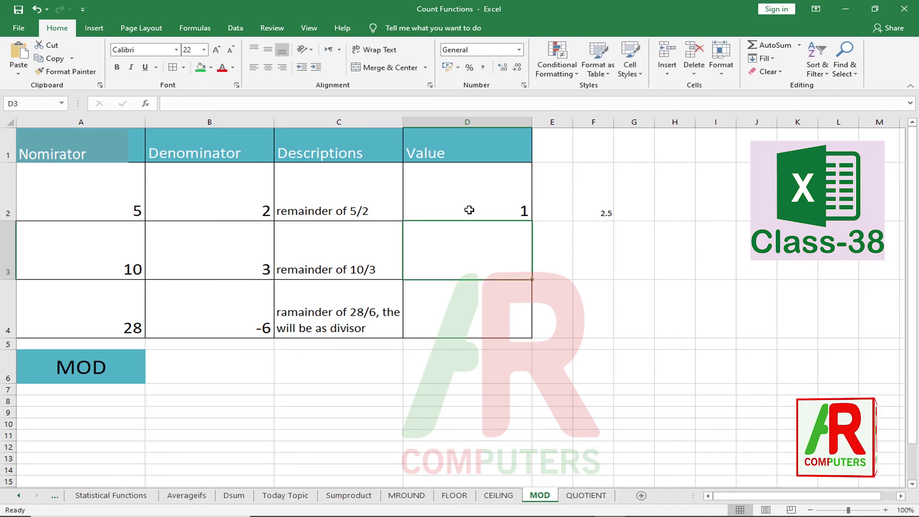
Step: Replace the formula in D2 with the cell-reference version =MOD(A2,B2)
{"action": "left_click", "coordinate": [506, 206]}
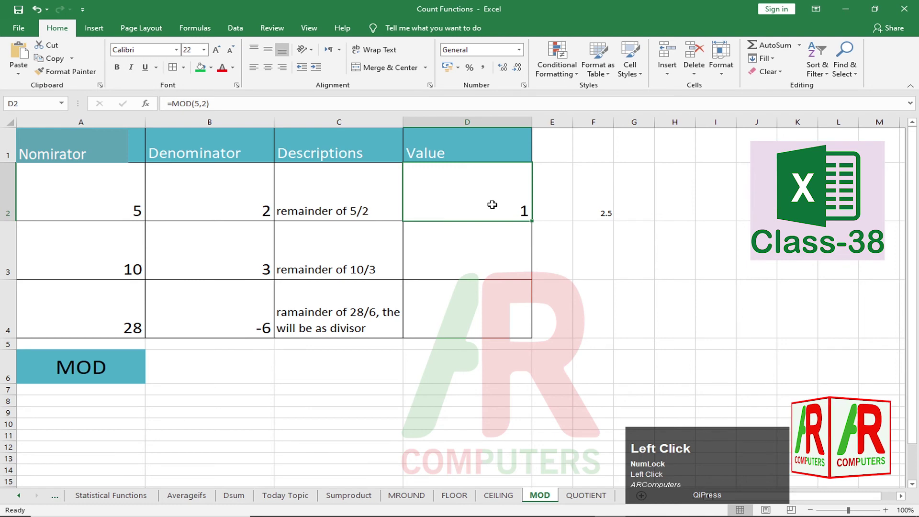
{"action": "type", "text": "=mod"}
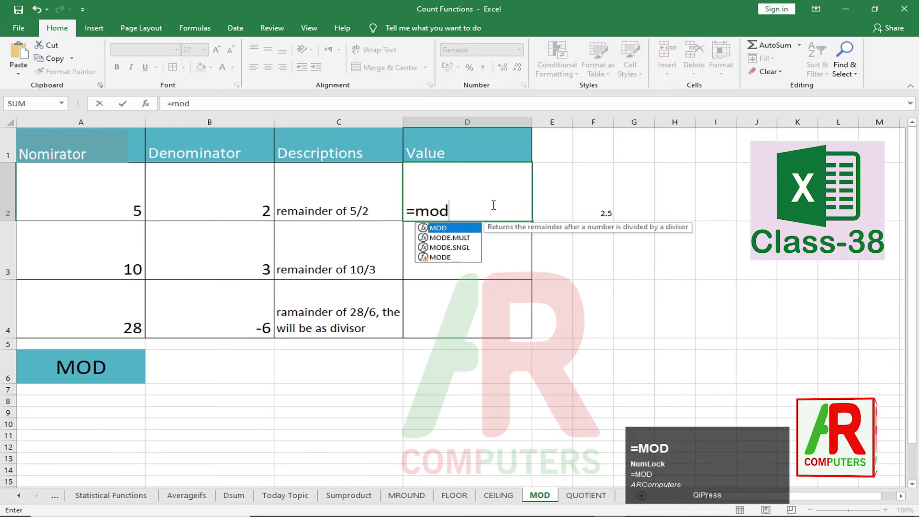
{"action": "key", "text": "Tab"}
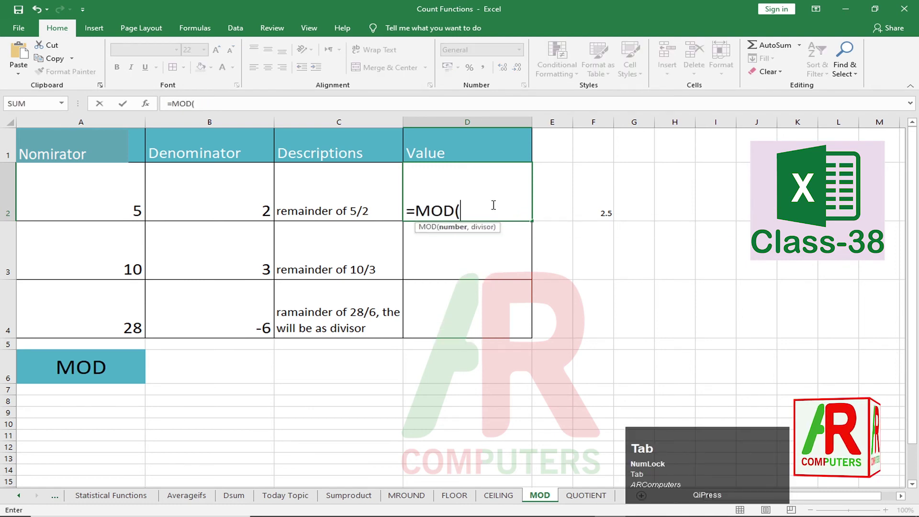
{"action": "left_click", "coordinate": [97, 201]}
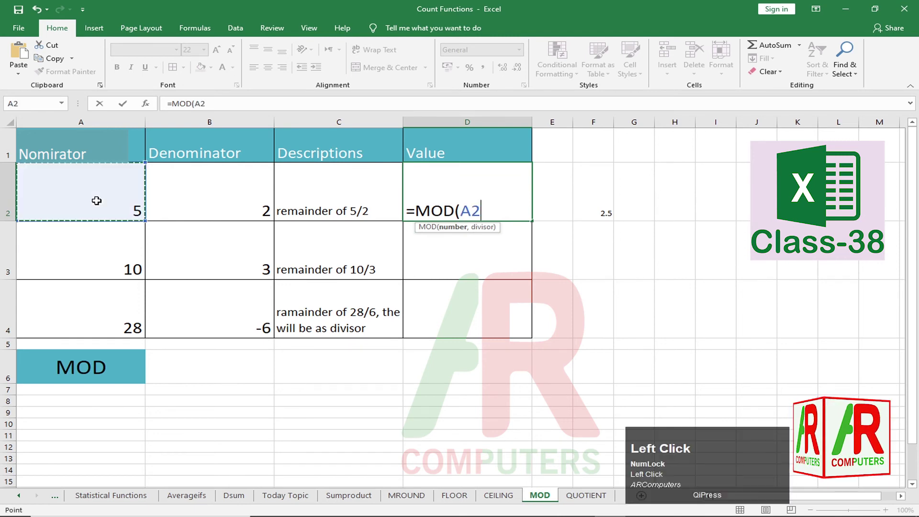
{"action": "type", "text": ","}
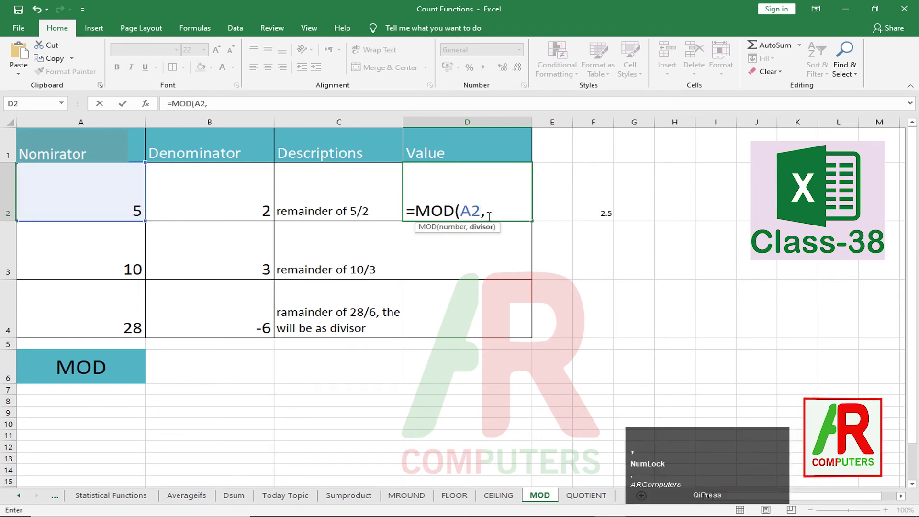
{"action": "left_click", "coordinate": [210, 204]}
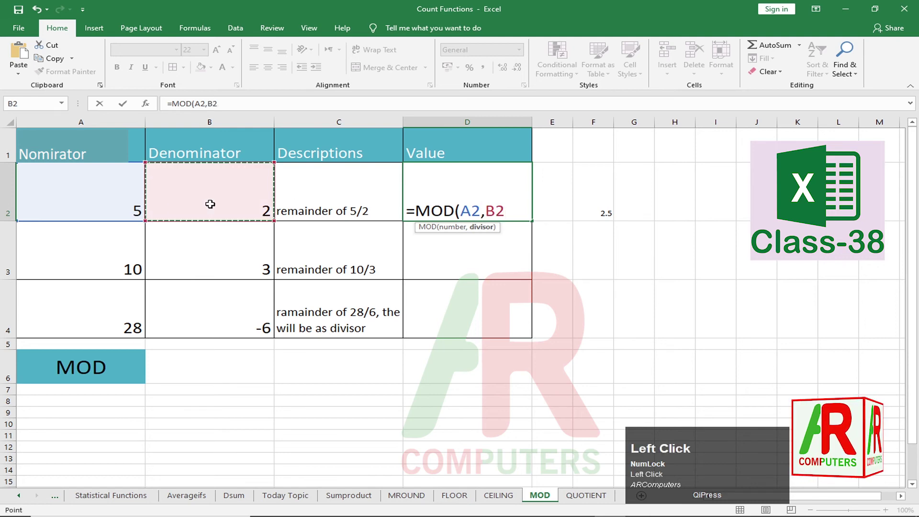
{"action": "key", "text": "Return"}
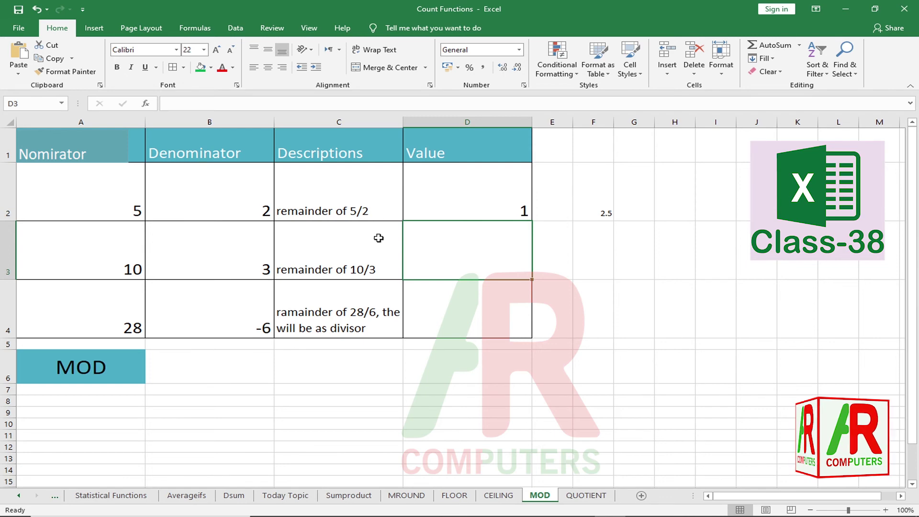
Step: Test the remainder formula with 7 as the numerator in A2
{"action": "left_click", "coordinate": [89, 193]}
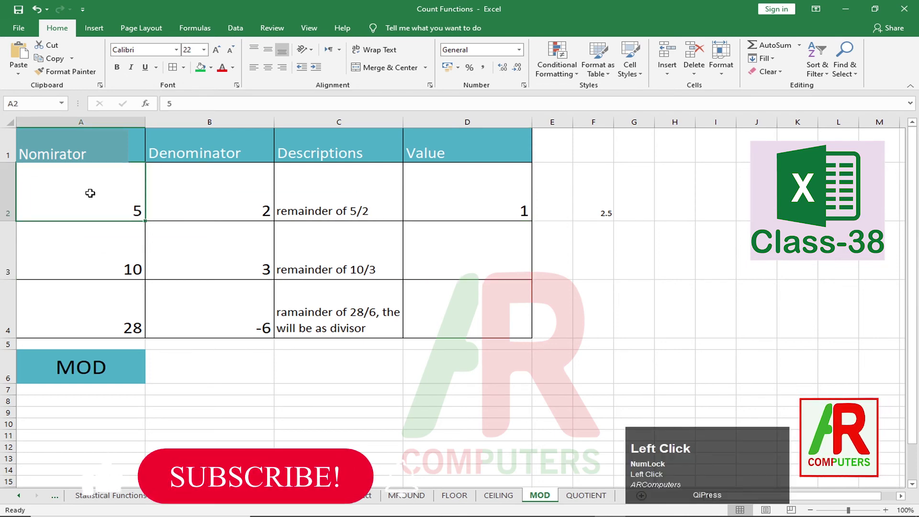
{"action": "type", "text": "7"}
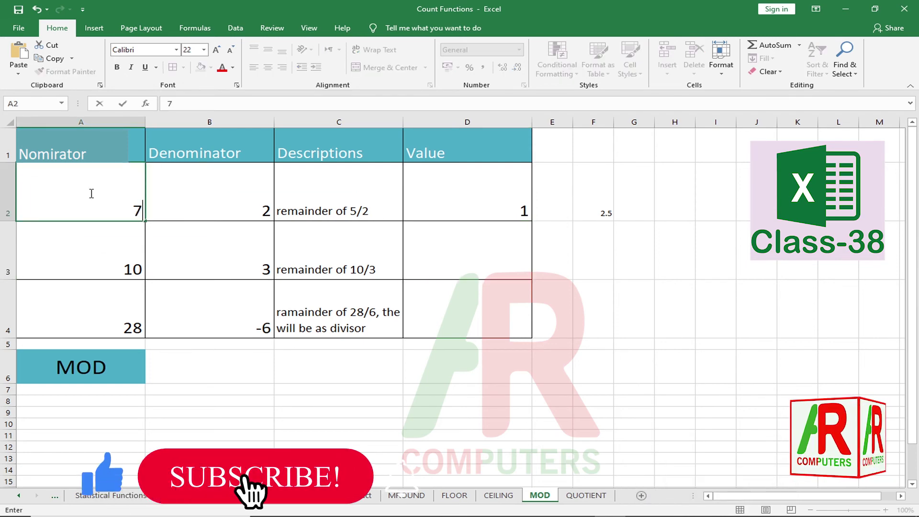
{"action": "key", "text": "Return"}
Step: Set the numerator in A2 to 17 and the denominator in B2 to 5, and check the remainder formula in D2
{"action": "left_click", "coordinate": [147, 209]}
{"action": "left_click", "coordinate": [134, 210]}
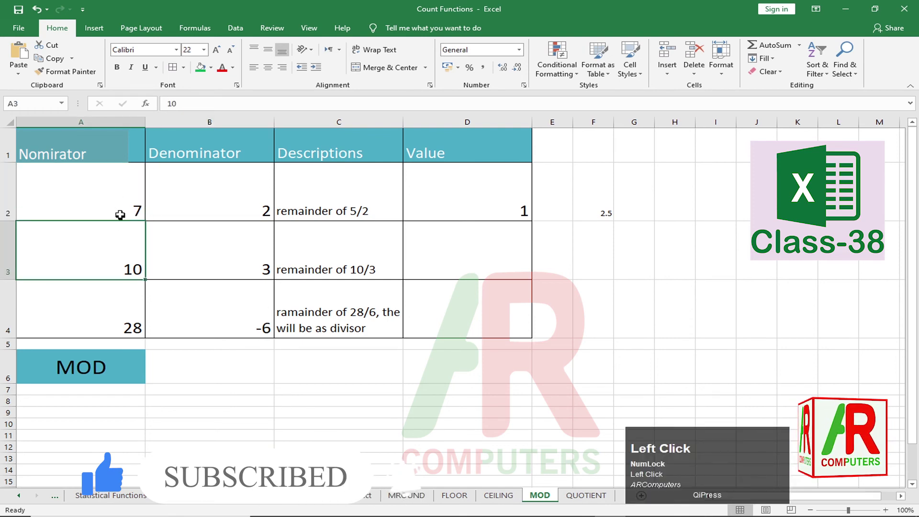
{"action": "type", "text": "17"}
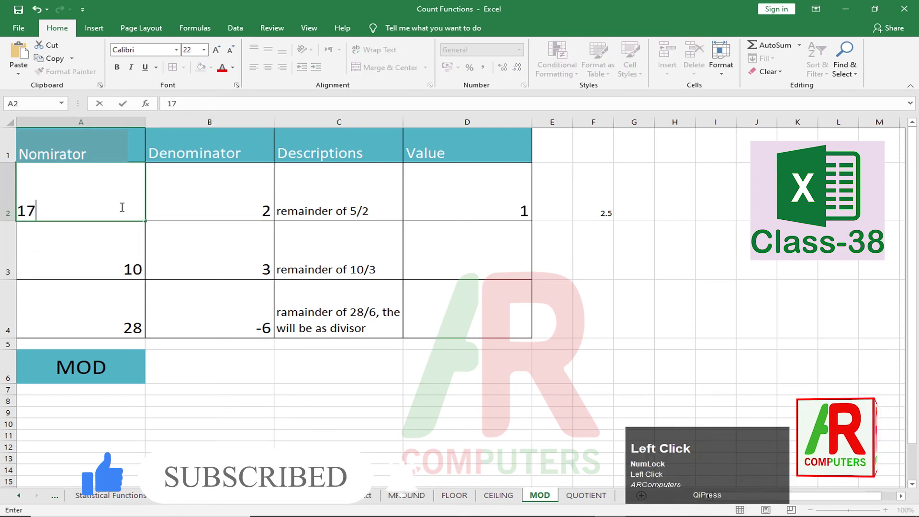
{"action": "left_click", "coordinate": [206, 208]}
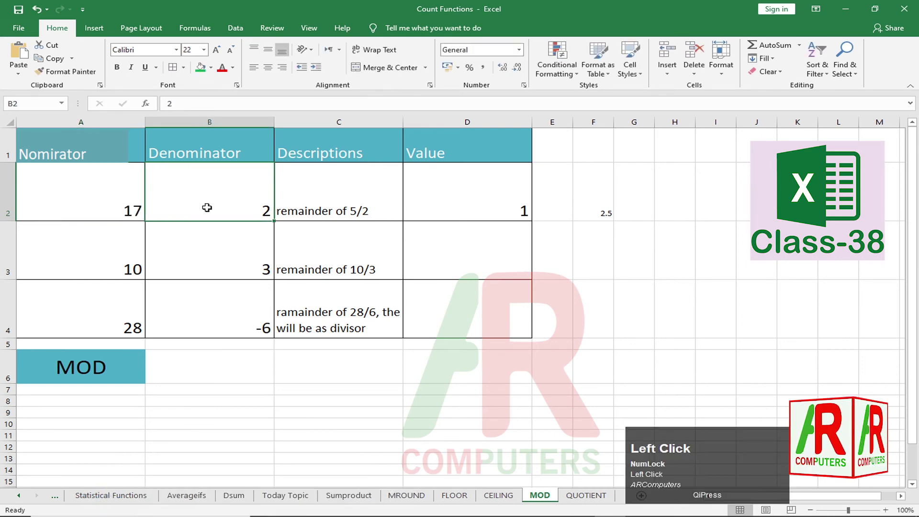
{"action": "type", "text": "5"}
{"action": "key", "text": "Return"}
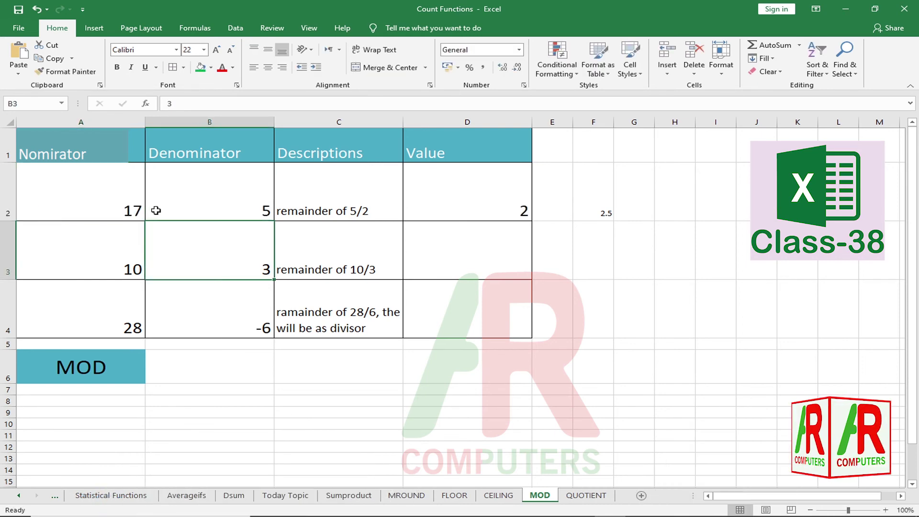
{"action": "left_click", "coordinate": [79, 208]}
{"action": "left_click", "coordinate": [201, 203]}
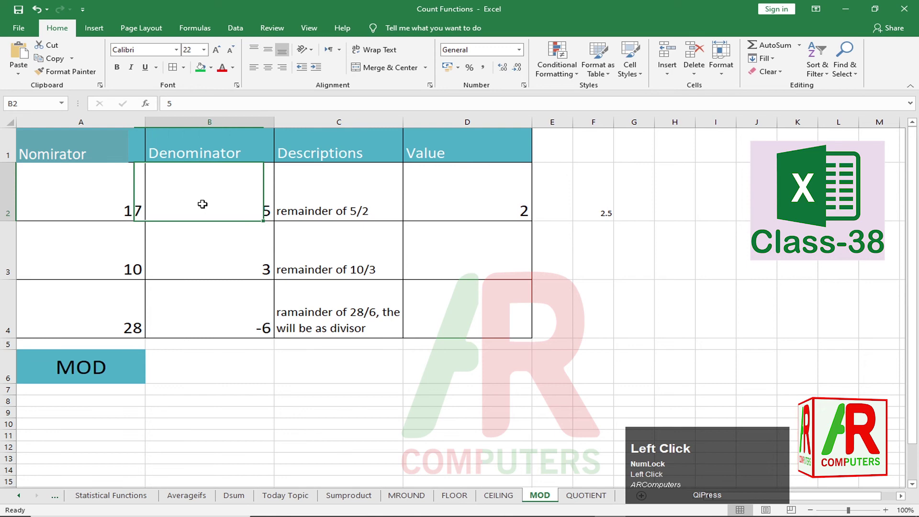
{"action": "left_click", "coordinate": [482, 209]}
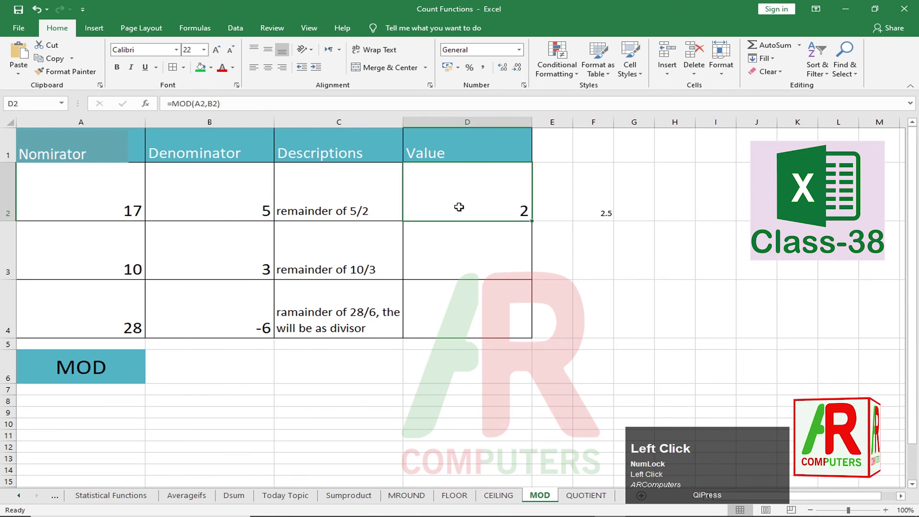
{"action": "left_click", "coordinate": [486, 197]}
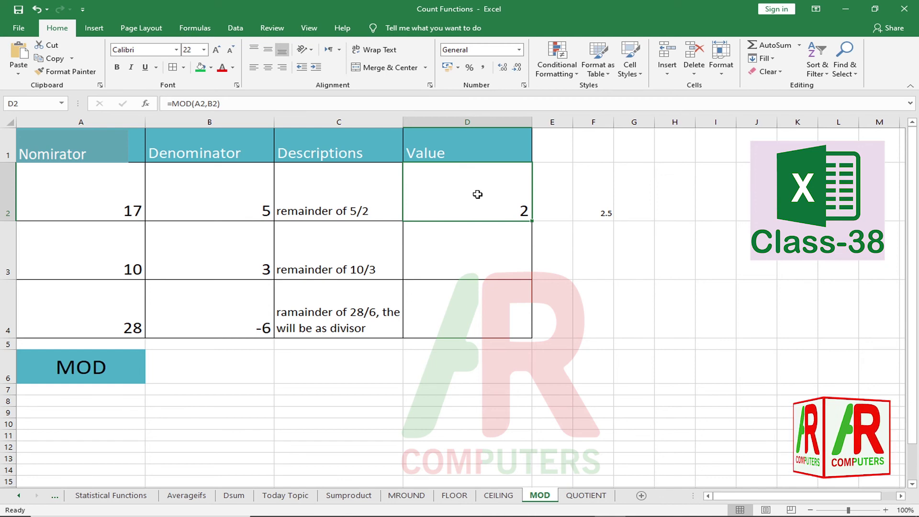
Step: Calculate the remainder of 10 divided by 3 by entering =MOD(10,3) in D3
{"action": "left_click", "coordinate": [457, 261]}
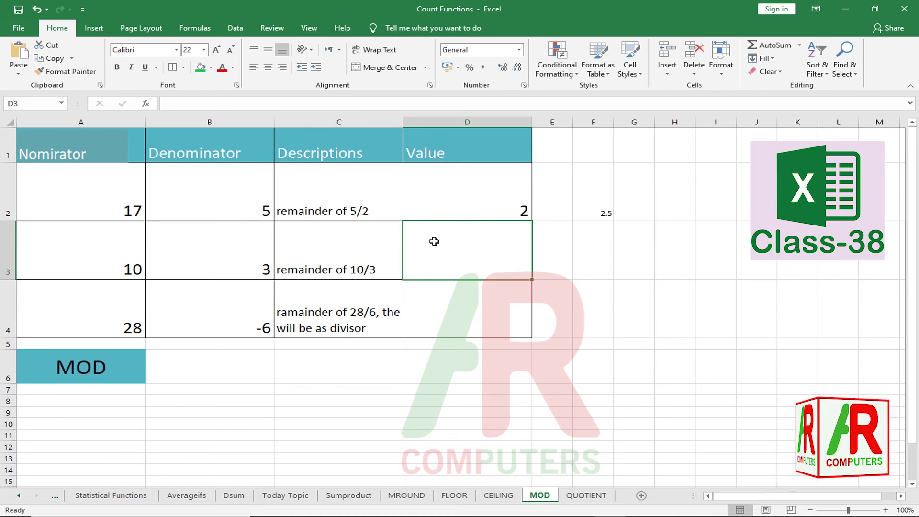
{"action": "type", "text": "="}
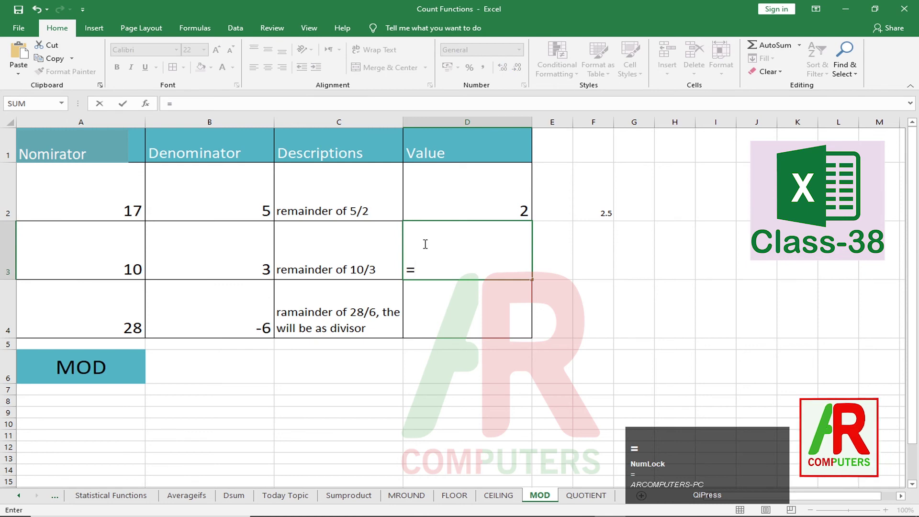
{"action": "type", "text": "mod"}
{"action": "key", "text": "Tab"}
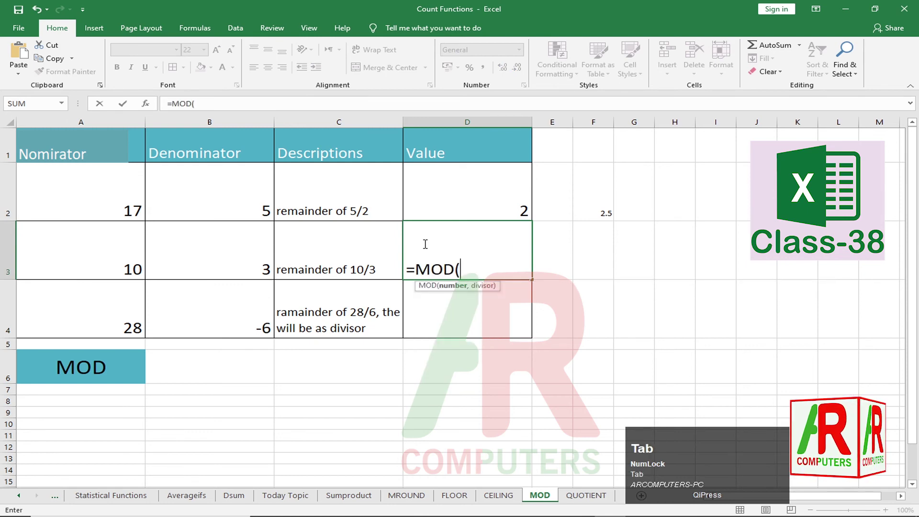
{"action": "type", "text": "10"}
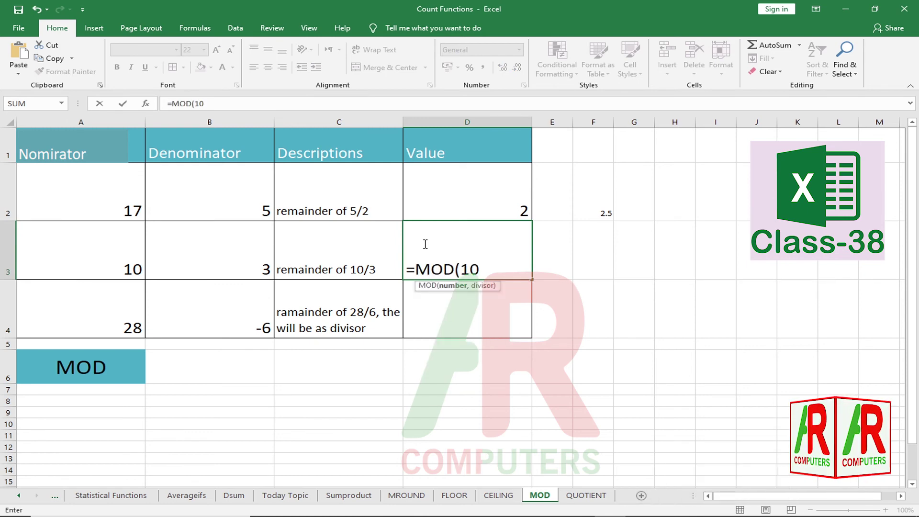
{"action": "type", "text": ",3"}
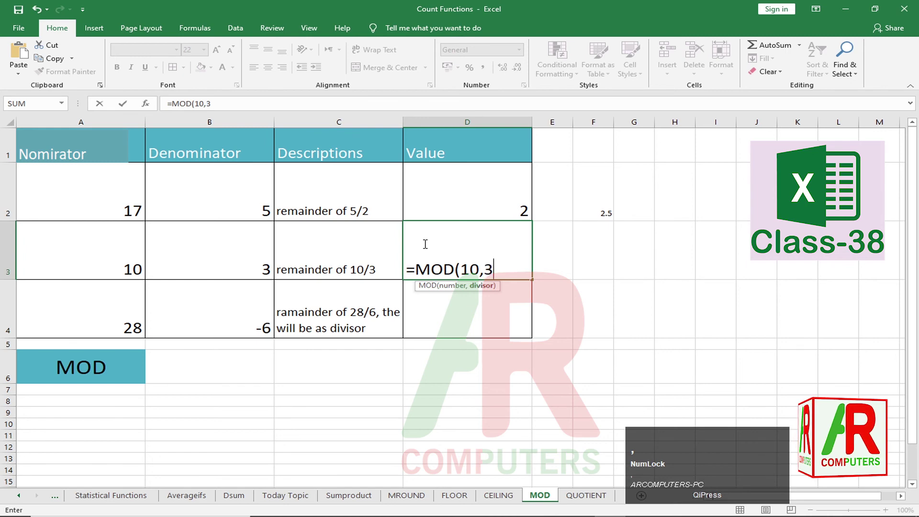
{"action": "key", "text": "Return"}
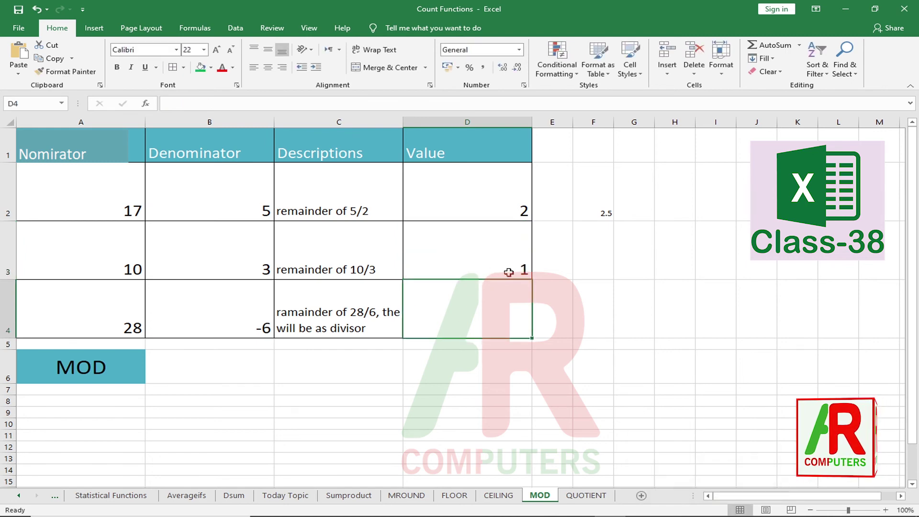
Step: Calculate the remainder of the row 4 division by entering =MOD(A4,B4) in D4
{"action": "left_click", "coordinate": [498, 258]}
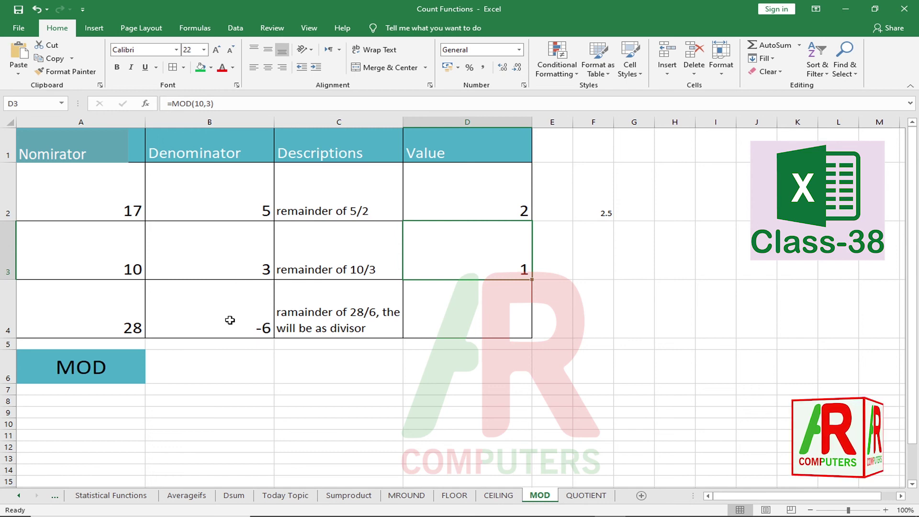
{"action": "left_click", "coordinate": [414, 314]}
{"action": "type", "text": "="}
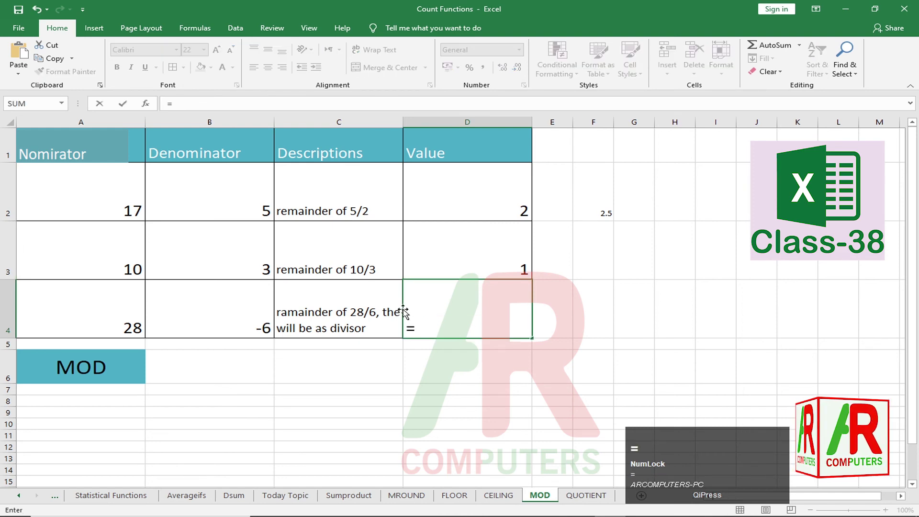
{"action": "type", "text": "mod"}
{"action": "key", "text": "Tab"}
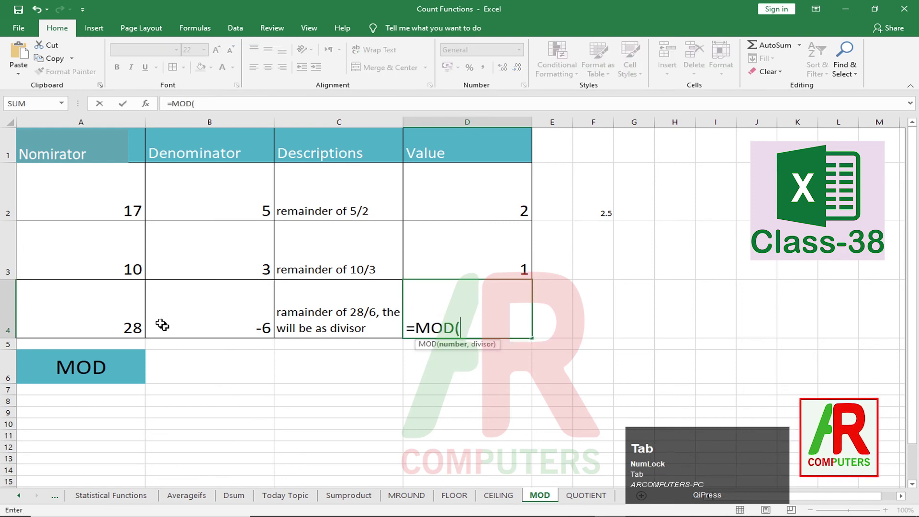
{"action": "left_click", "coordinate": [114, 309]}
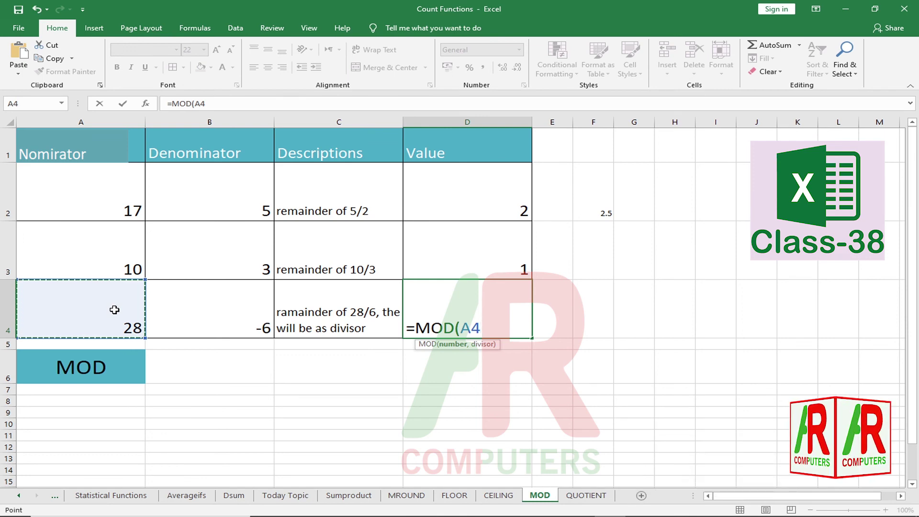
{"action": "type", "text": ","}
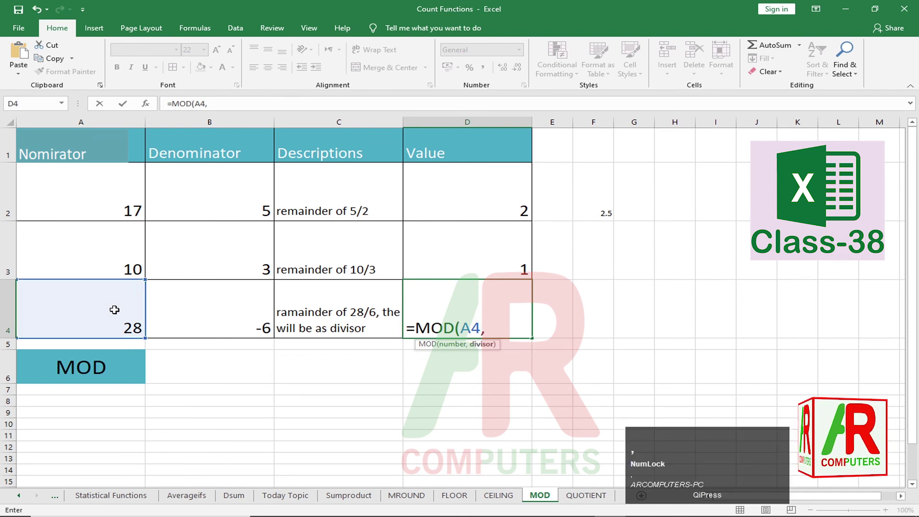
{"action": "left_click", "coordinate": [232, 325]}
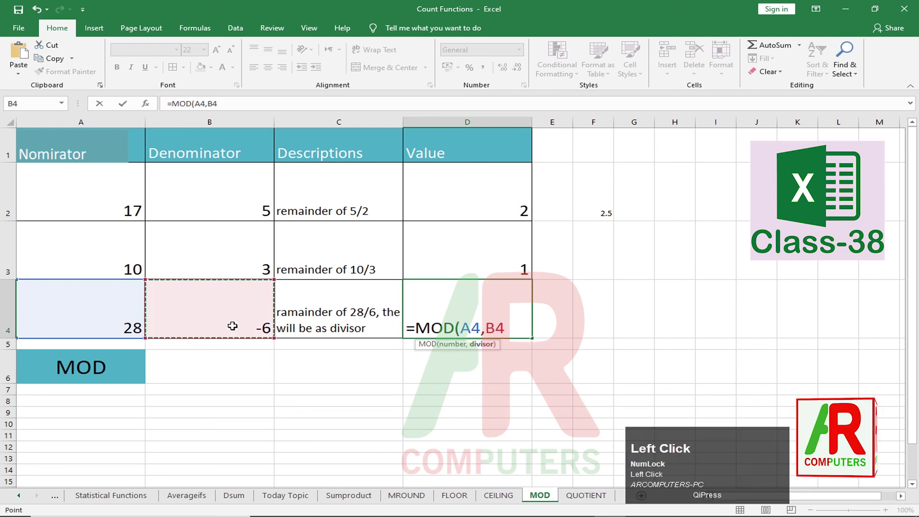
{"action": "key", "text": "Return"}
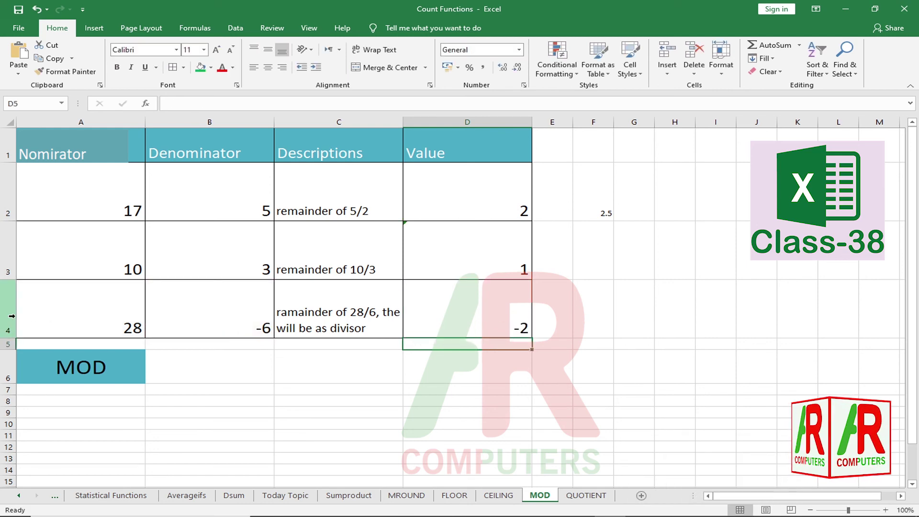
Step: Test the row 4 remainder formula with numerator 31 in A4 and denominator -3 in B4
{"action": "left_click", "coordinate": [123, 311]}
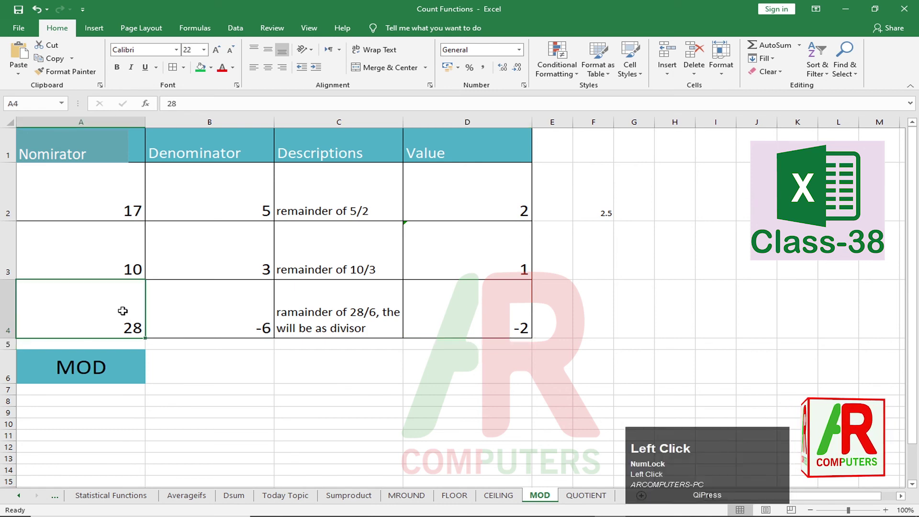
{"action": "type", "text": "31"}
{"action": "key", "text": "Return"}
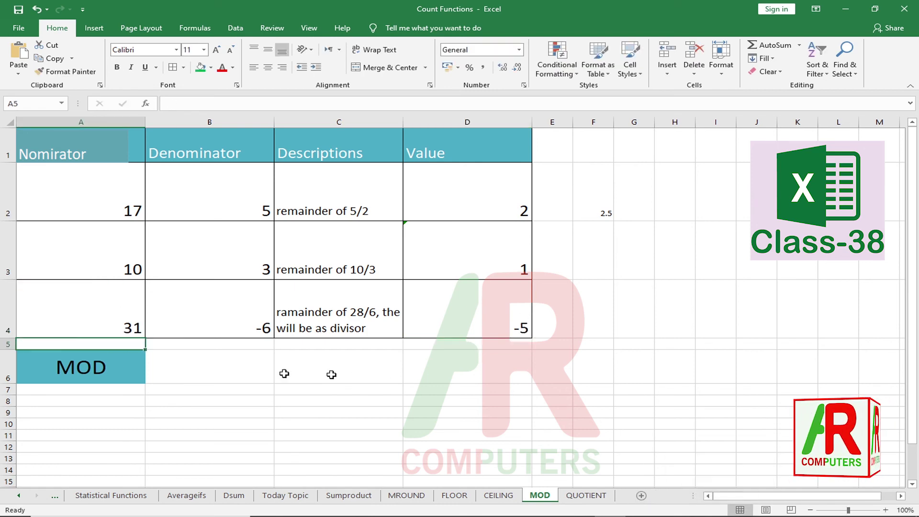
{"action": "left_click", "coordinate": [208, 319]}
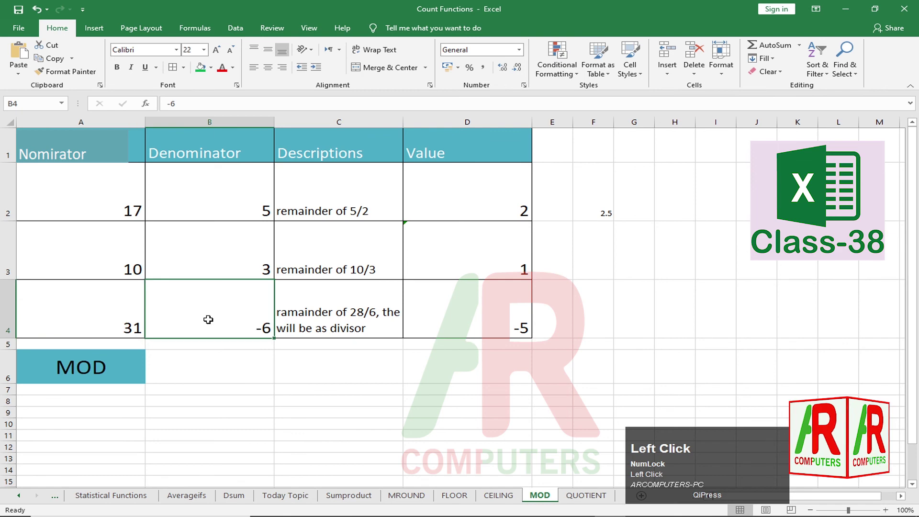
{"action": "type", "text": "-3"}
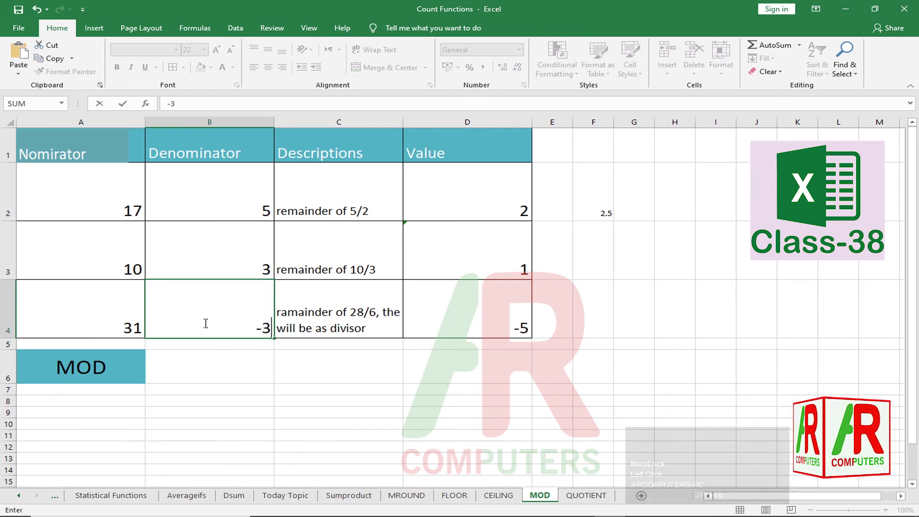
{"action": "key", "text": "Return"}
Step: On the QUOTIENT sheet, calculate the integer quotient of 5/2 by entering =QUOTIENT(A2,B2) in D2
{"action": "left_click", "coordinate": [586, 495]}
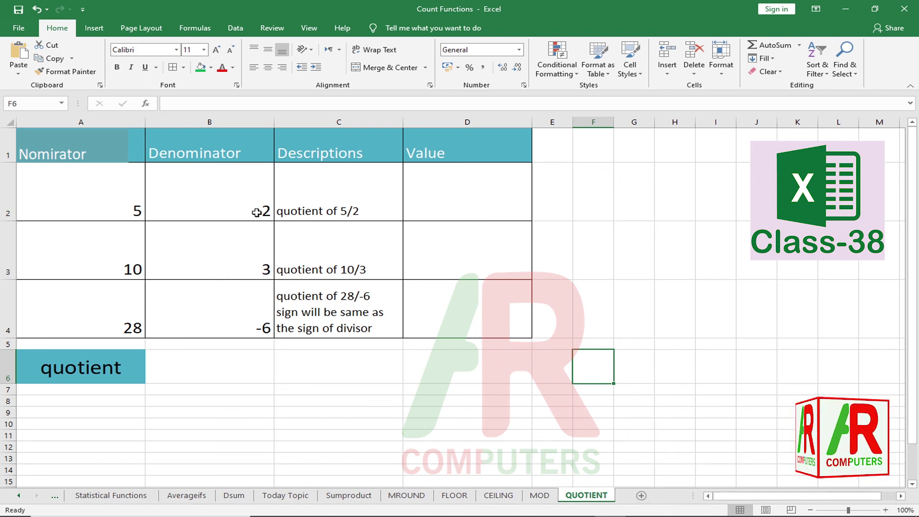
{"action": "left_click", "coordinate": [445, 201]}
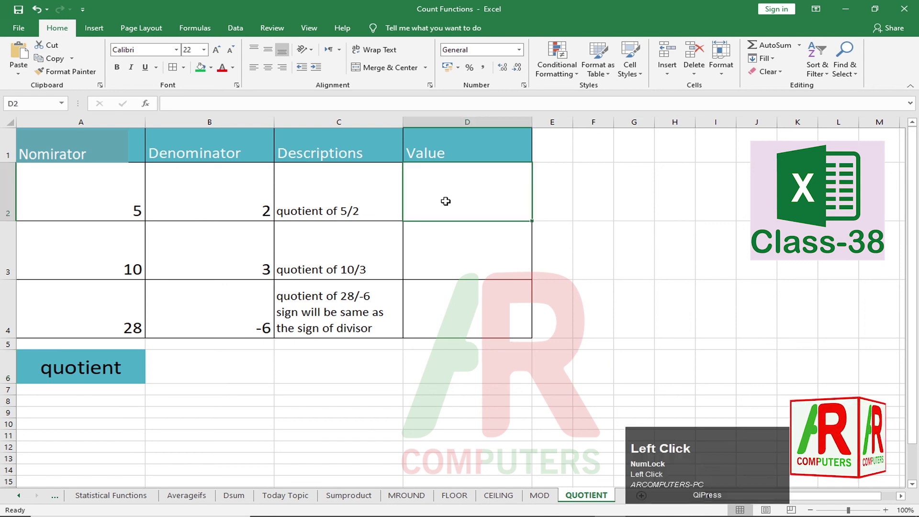
{"action": "type", "text": "="}
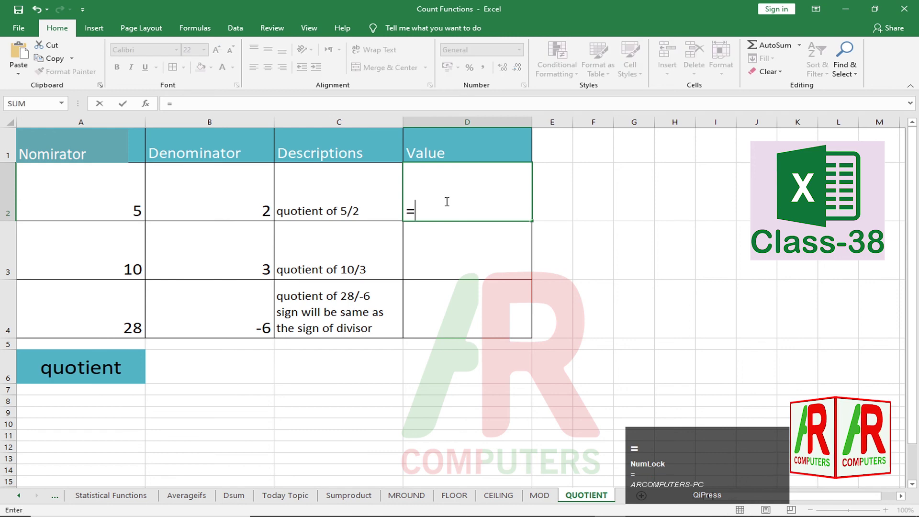
{"action": "type", "text": "quot"}
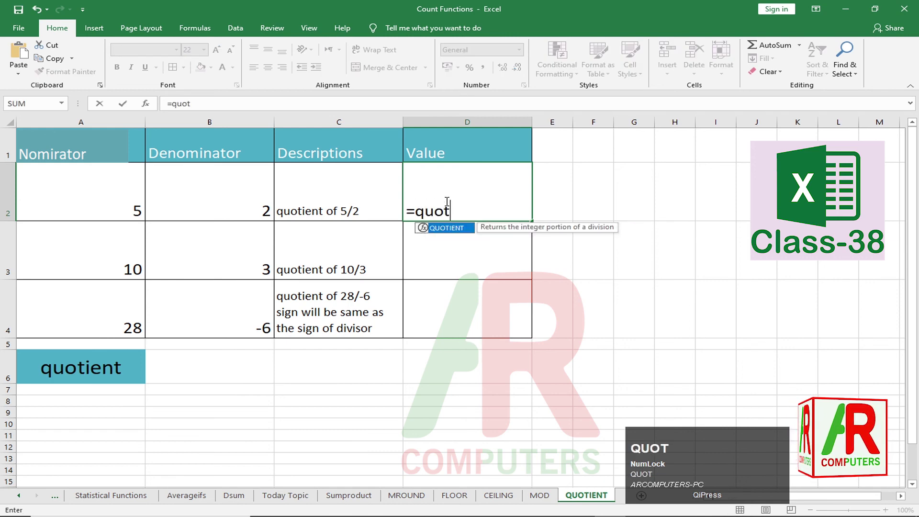
{"action": "type", "text": "i"}
{"action": "key", "text": "Tab"}
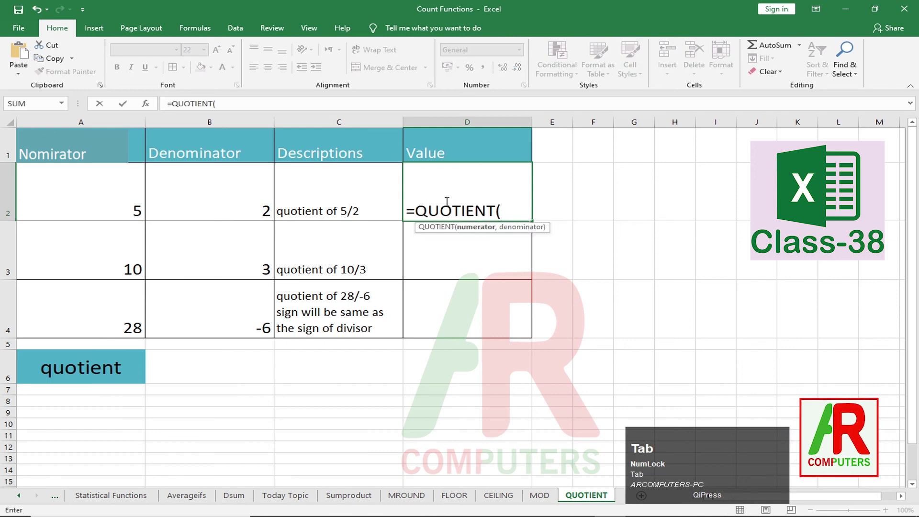
{"action": "left_click", "coordinate": [115, 196]}
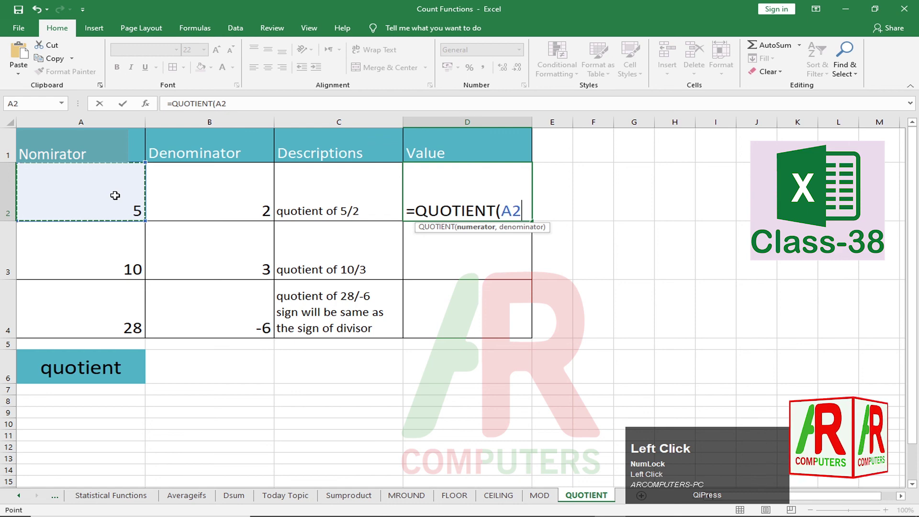
{"action": "type", "text": ","}
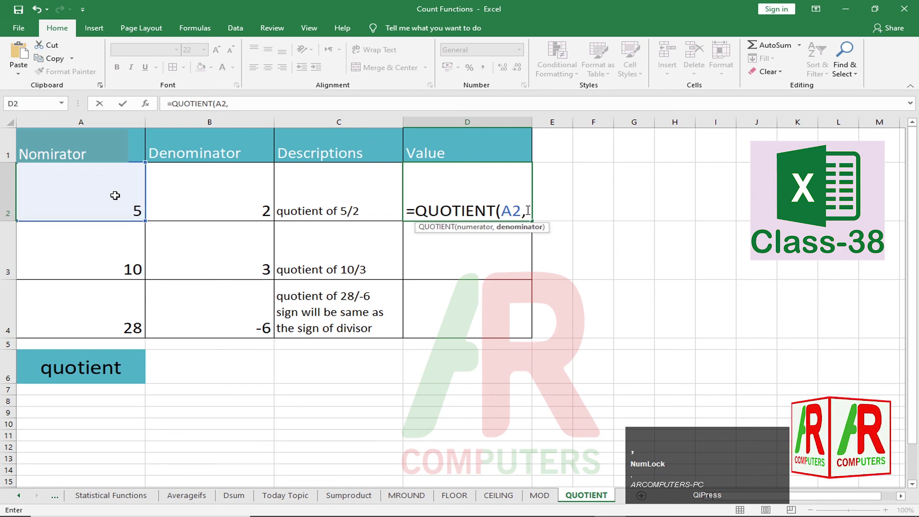
{"action": "left_click", "coordinate": [229, 201]}
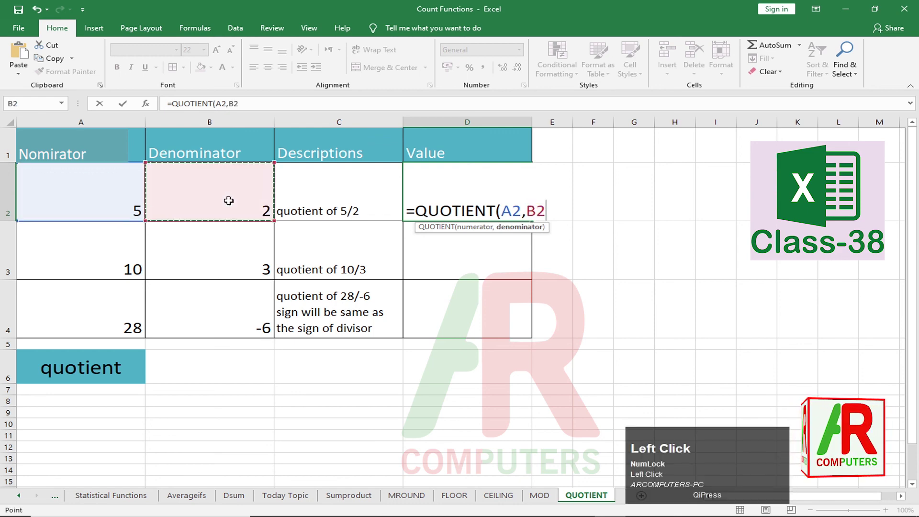
{"action": "key", "text": "Return"}
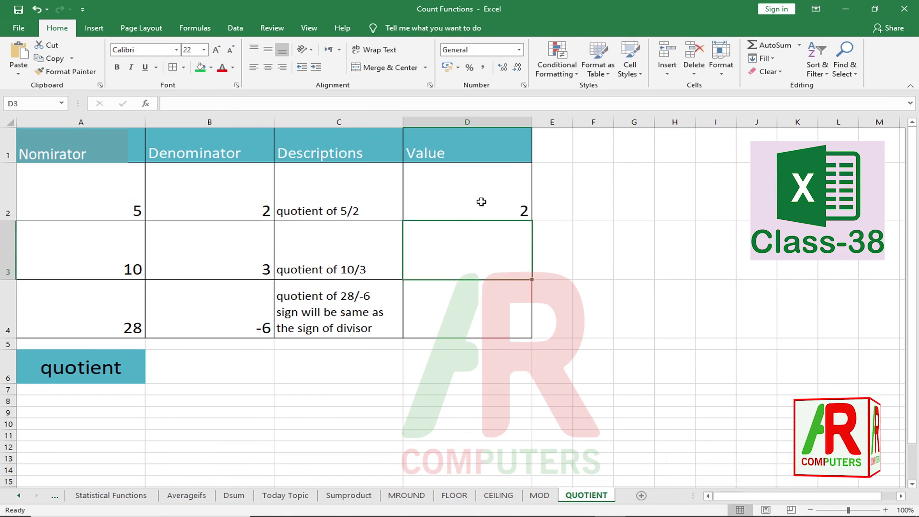
Step: Calculate the integer quotient of 10/3 by entering =QUOTIENT(A3,B3) in D3
{"action": "left_click", "coordinate": [456, 247]}
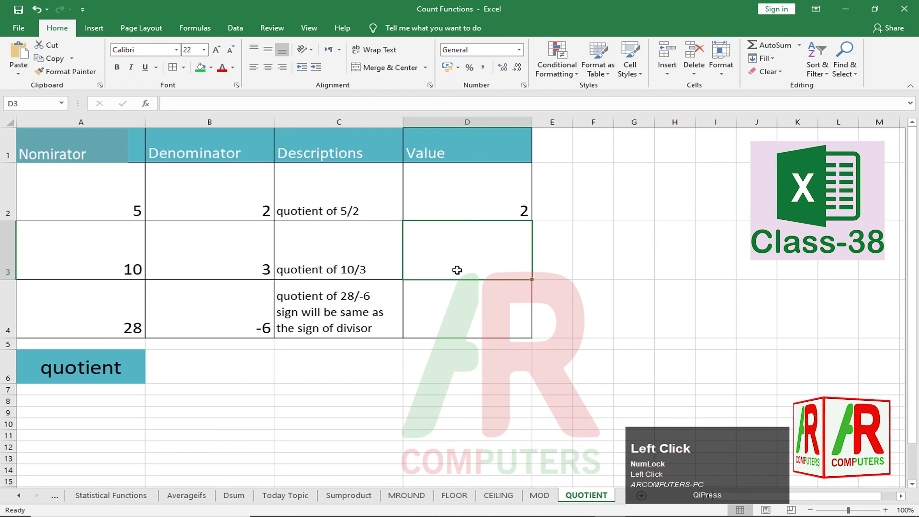
{"action": "type", "text": "=quo"}
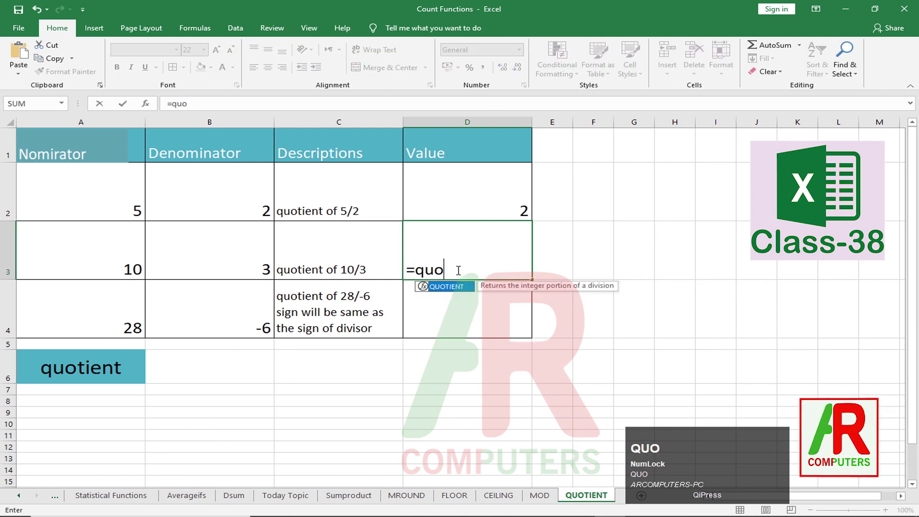
{"action": "key", "text": "Tab"}
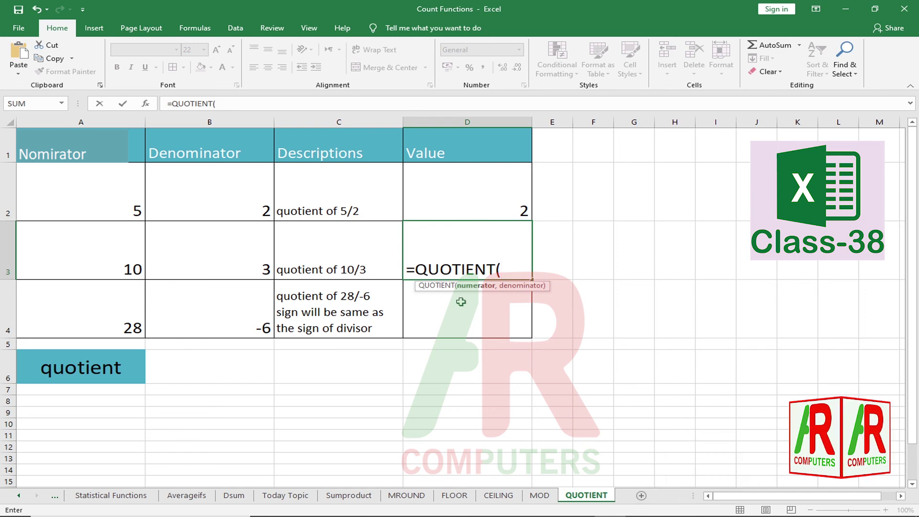
{"action": "left_click", "coordinate": [89, 248]}
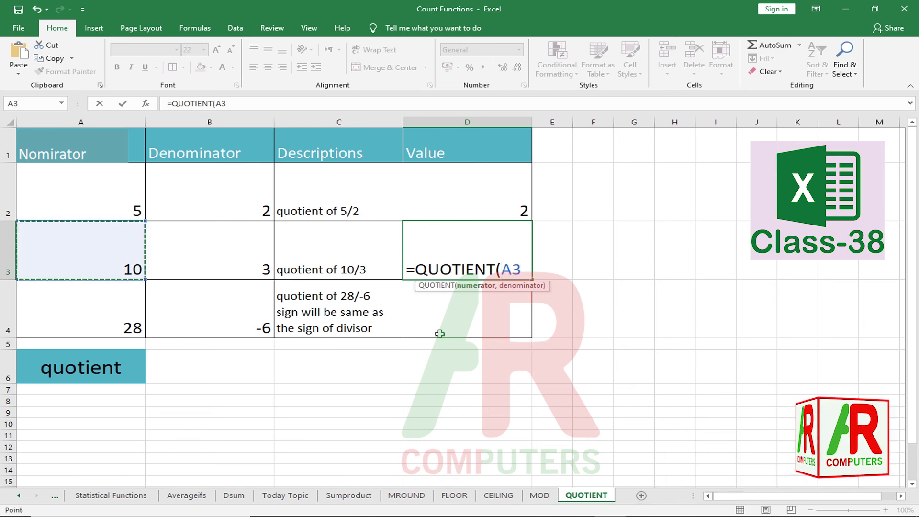
{"action": "type", "text": ","}
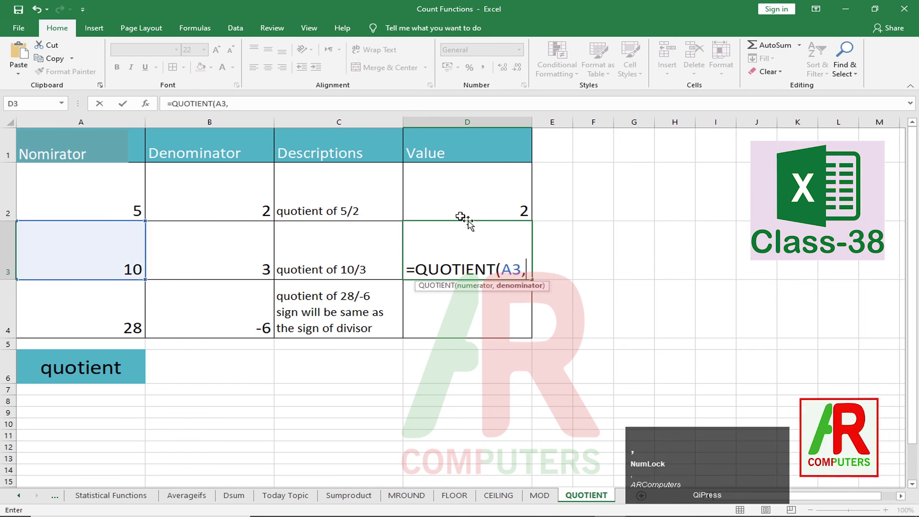
{"action": "left_click", "coordinate": [219, 263]}
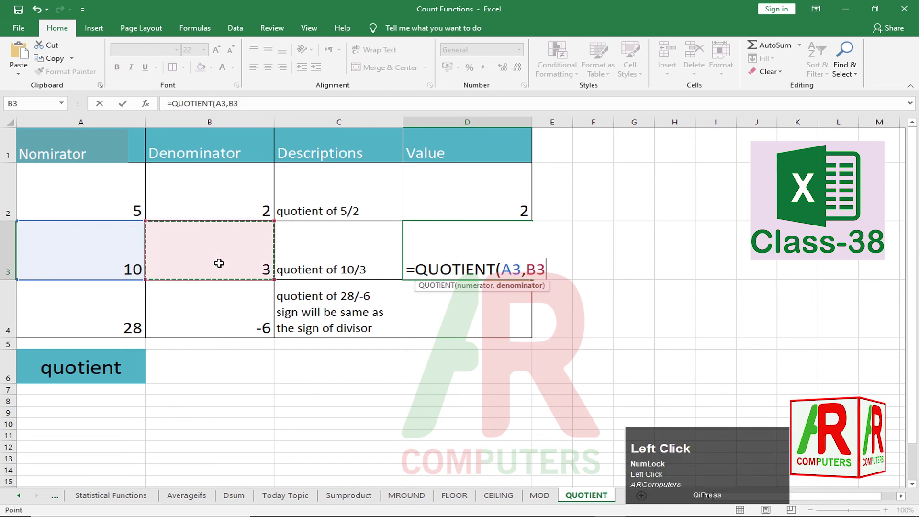
{"action": "key", "text": "Return"}
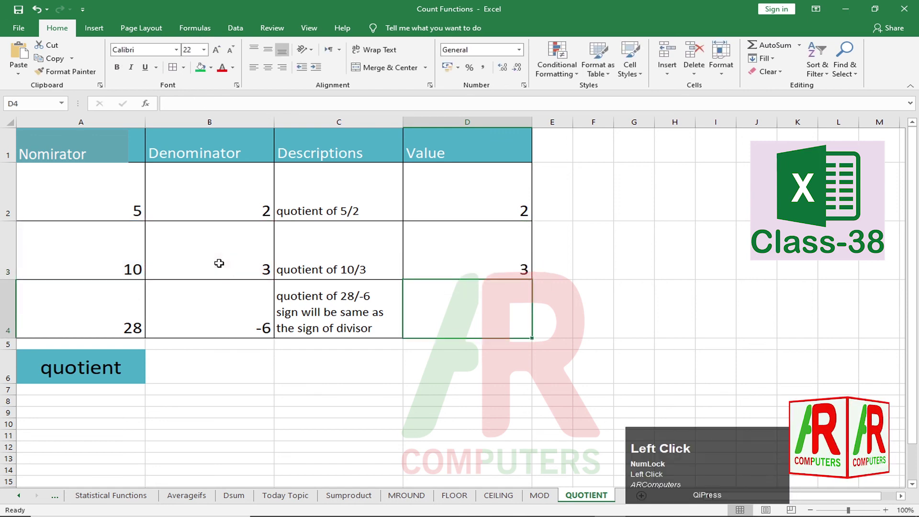
Step: Calculate the integer quotient of 28/-6 by entering =QUOTIENT(A4,B4) in D4
{"action": "left_click", "coordinate": [475, 313]}
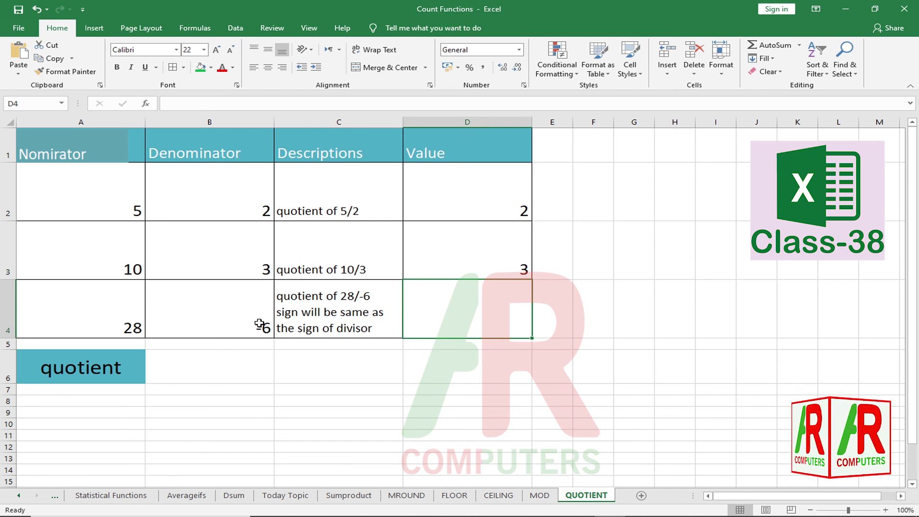
{"action": "left_click", "coordinate": [464, 308]}
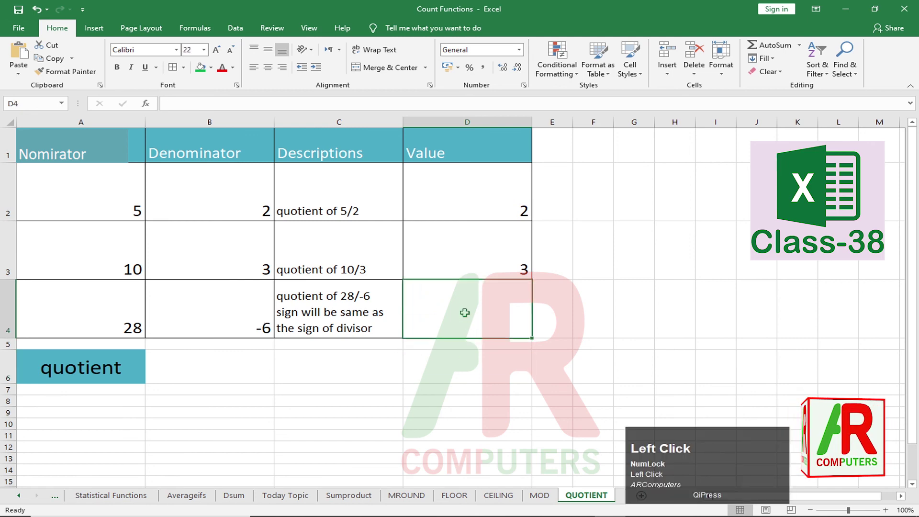
{"action": "type", "text": "=quo"}
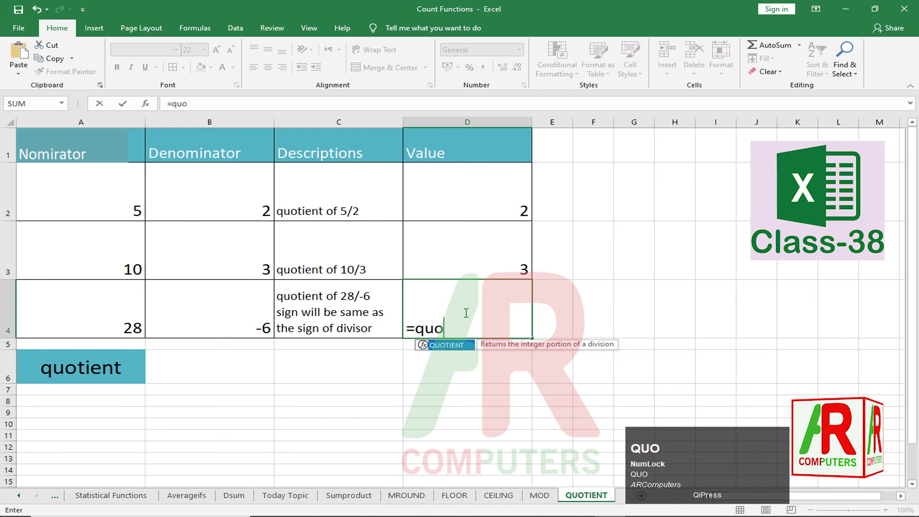
{"action": "key", "text": "BackSpace"}
{"action": "type", "text": "o"}
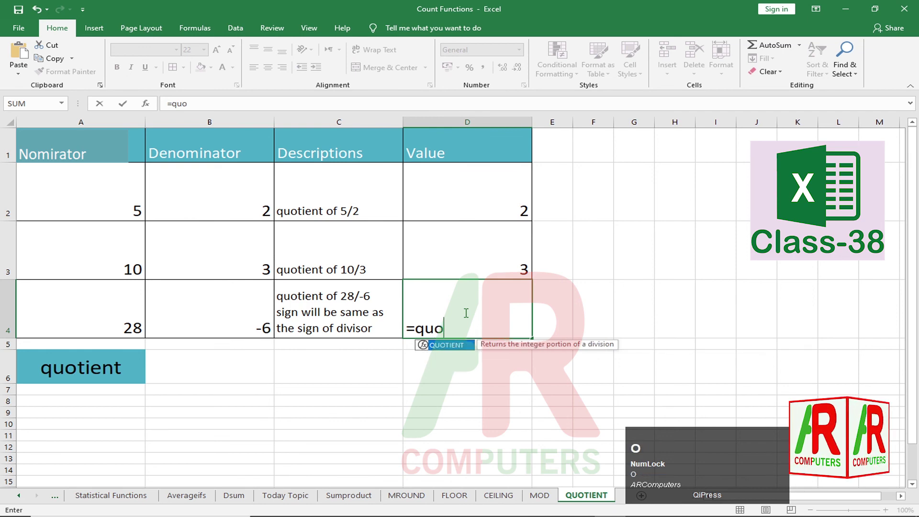
{"action": "key", "text": "Tab"}
{"action": "left_click", "coordinate": [86, 316]}
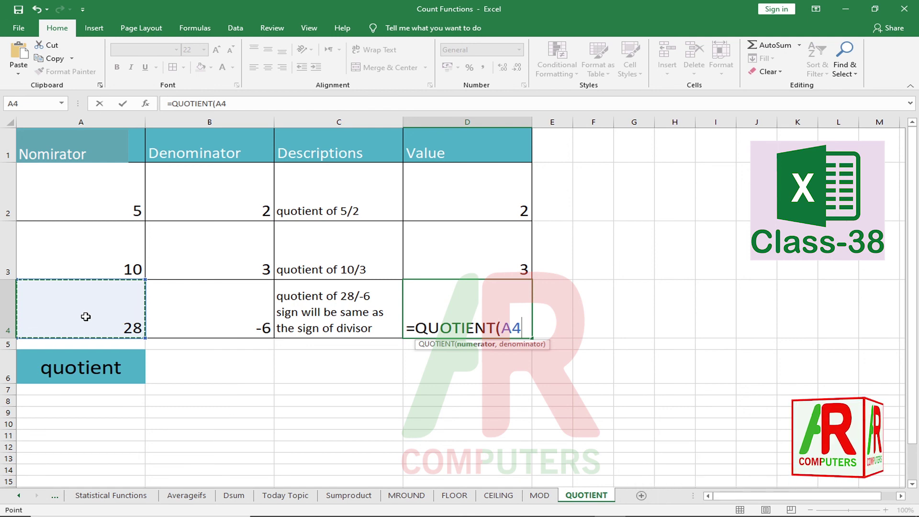
{"action": "type", "text": ","}
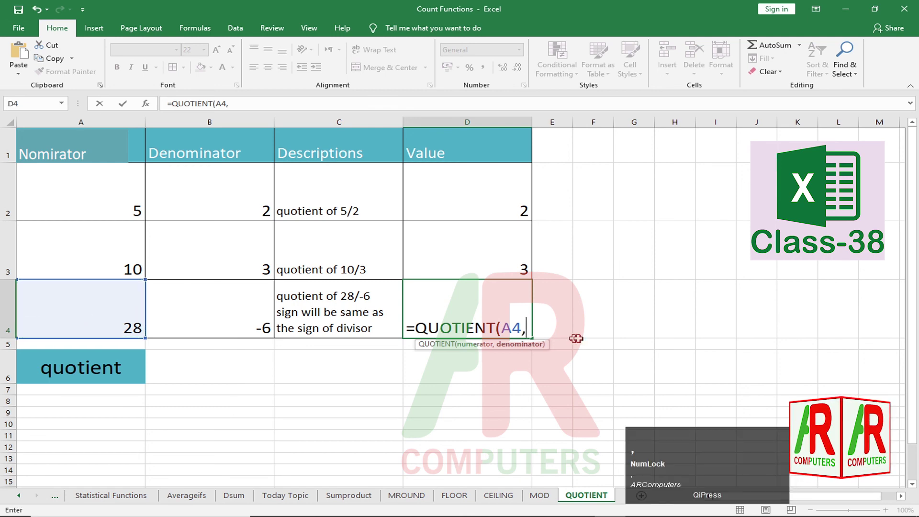
{"action": "left_click", "coordinate": [222, 320]}
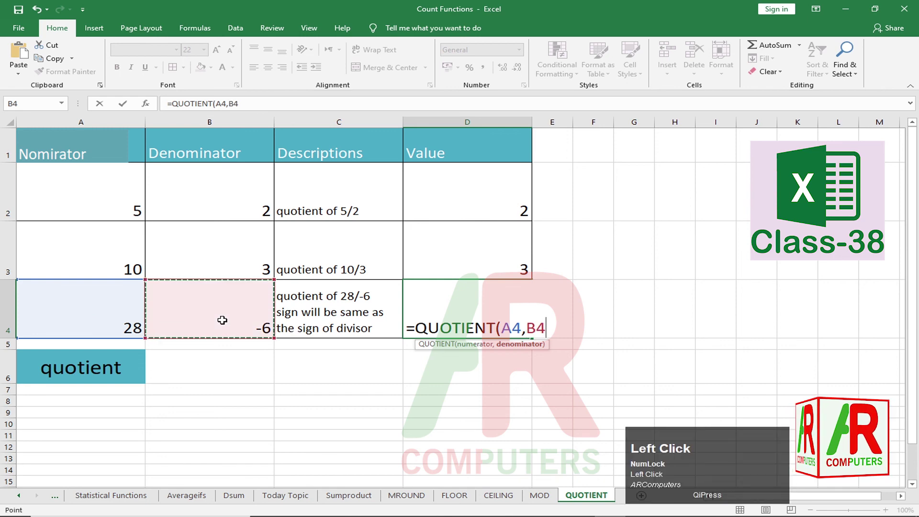
{"action": "key", "text": "Return"}
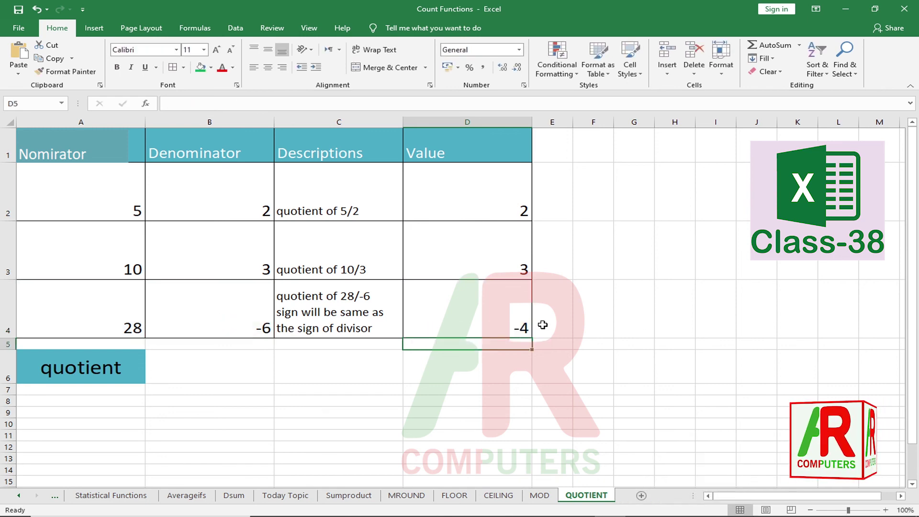
{"action": "left_click", "coordinate": [339, 366]}
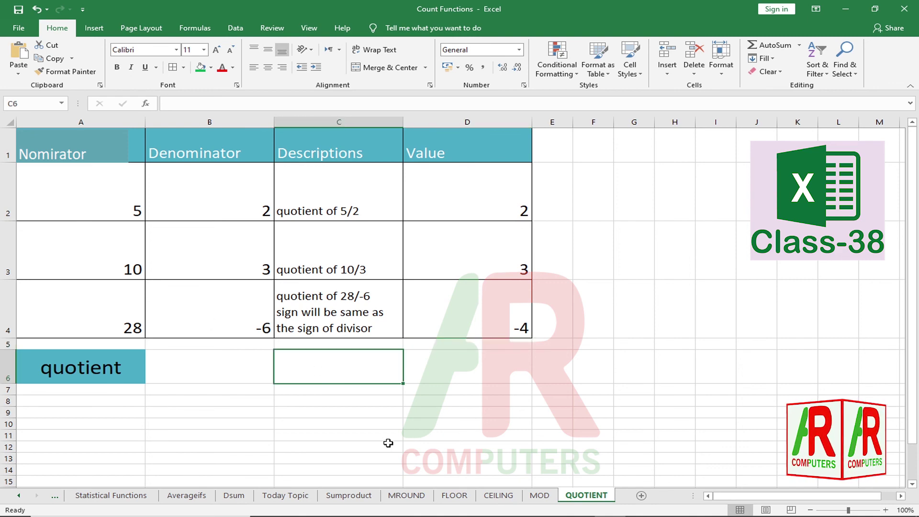